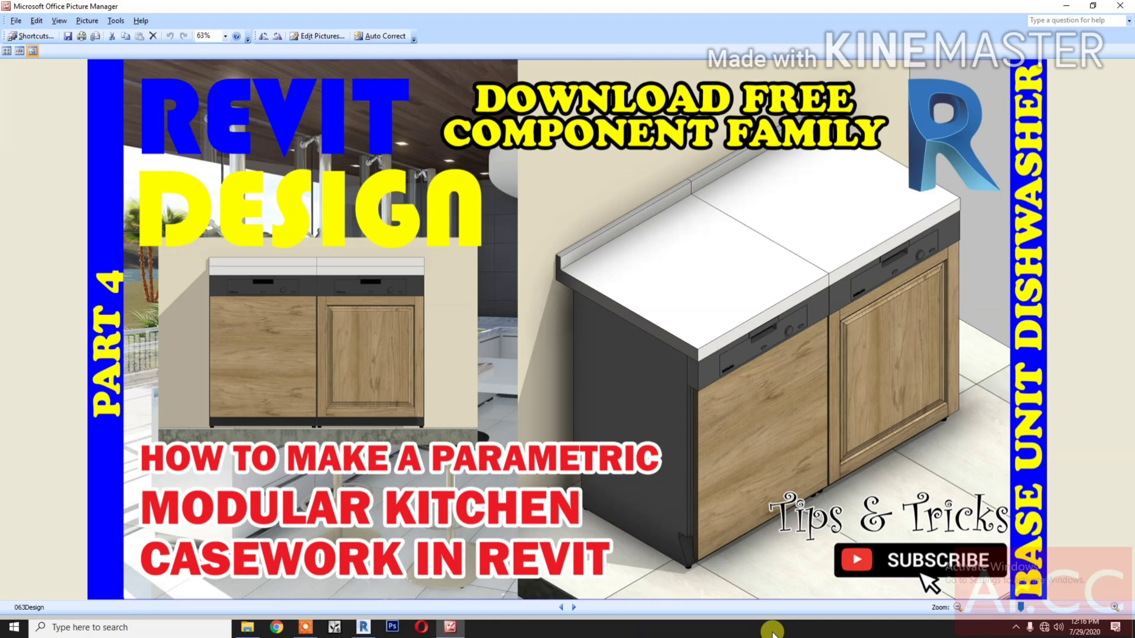
Duplicate the "Base Unit 1 Door - Shaker" family file within the Youtube Casework folder.
{"action": "left_click", "coordinate": [247, 627]}
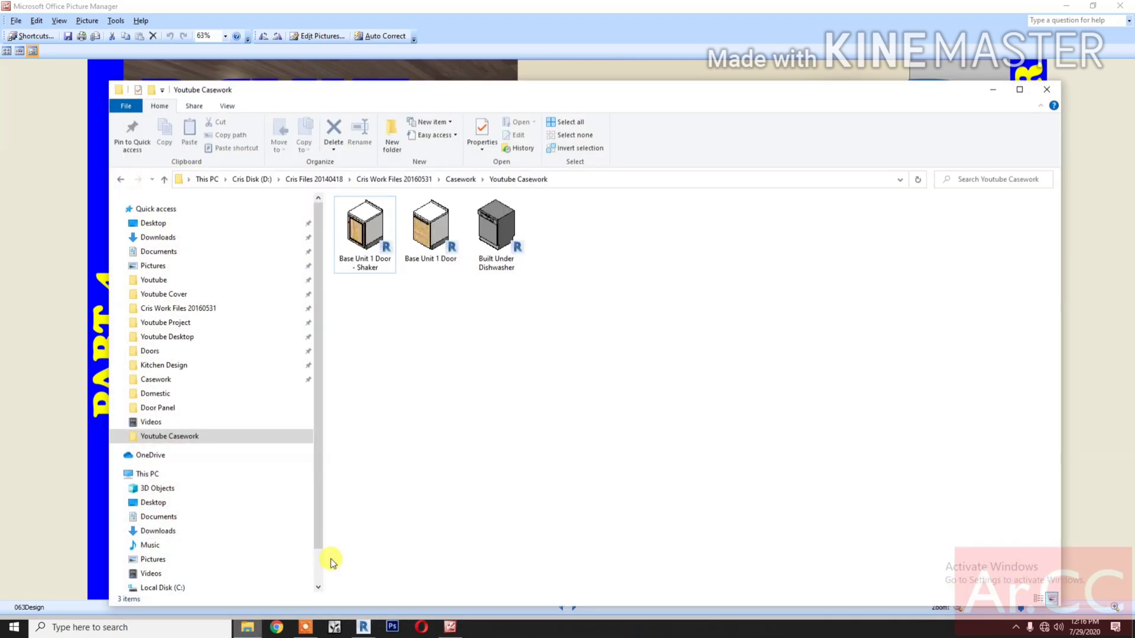
{"action": "right_click", "coordinate": [366, 267]}
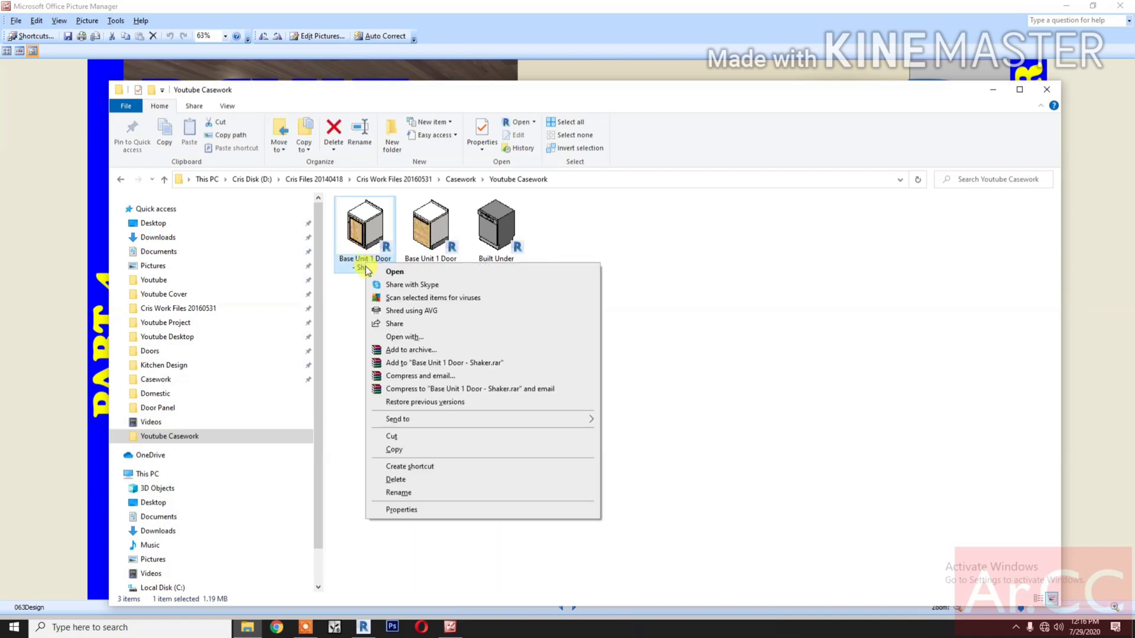
{"action": "left_click", "coordinate": [395, 449]}
{"action": "left_click", "coordinate": [411, 369]}
{"action": "right_click", "coordinate": [411, 370]}
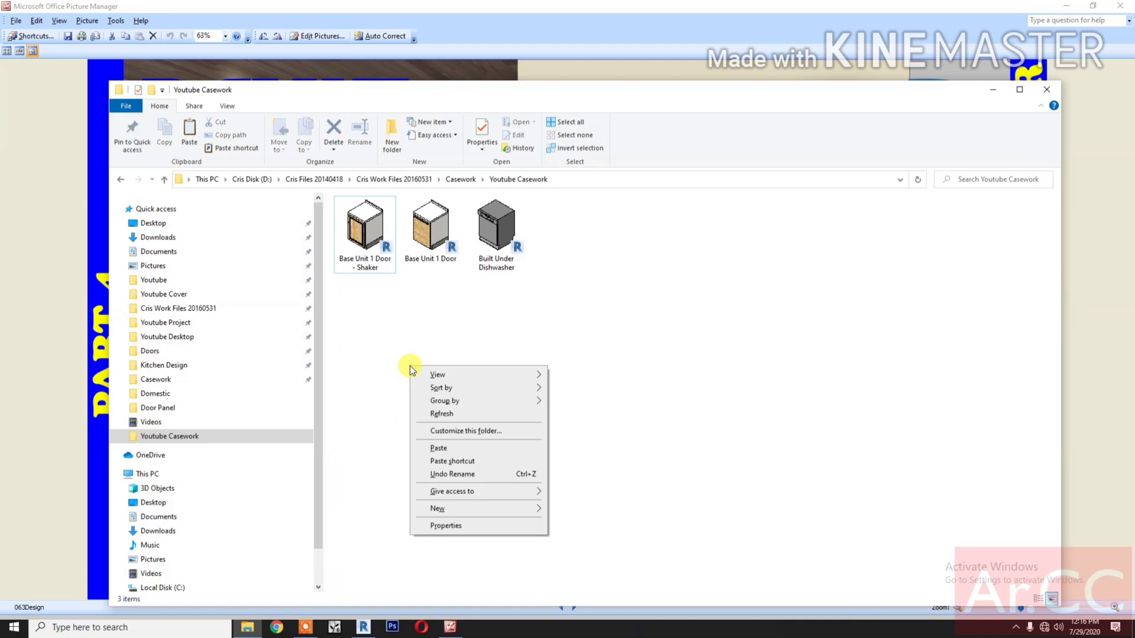
{"action": "left_click", "coordinate": [441, 449]}
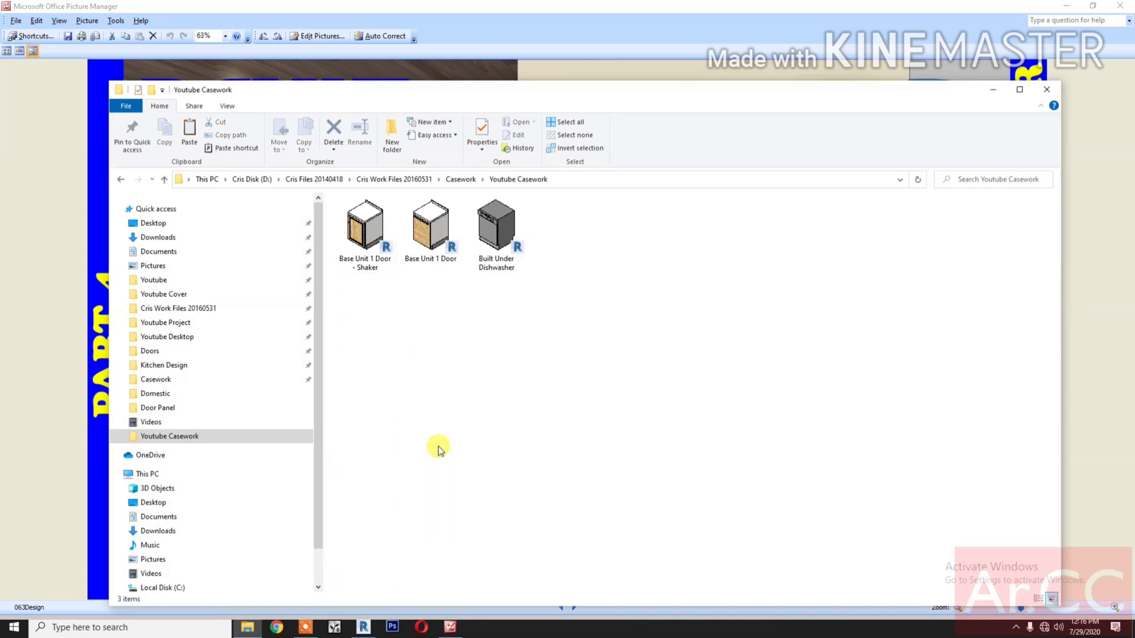
Rename the duplicated family file as "Base Unit Dishwasher".
{"action": "left_click", "coordinate": [367, 260]}
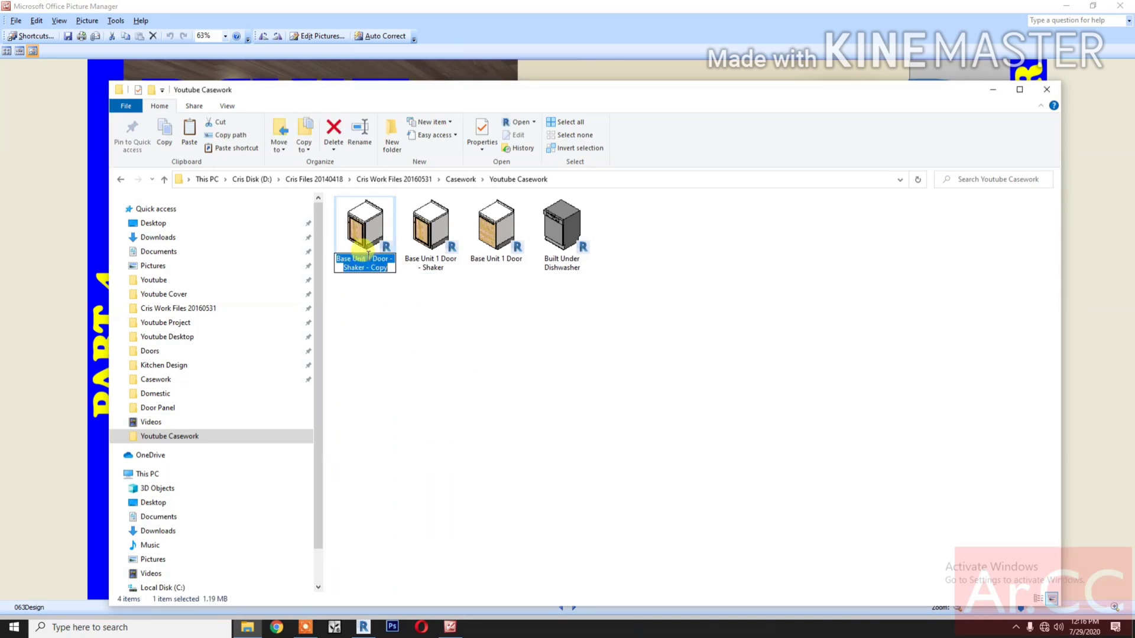
{"action": "left_click", "coordinate": [390, 270]}
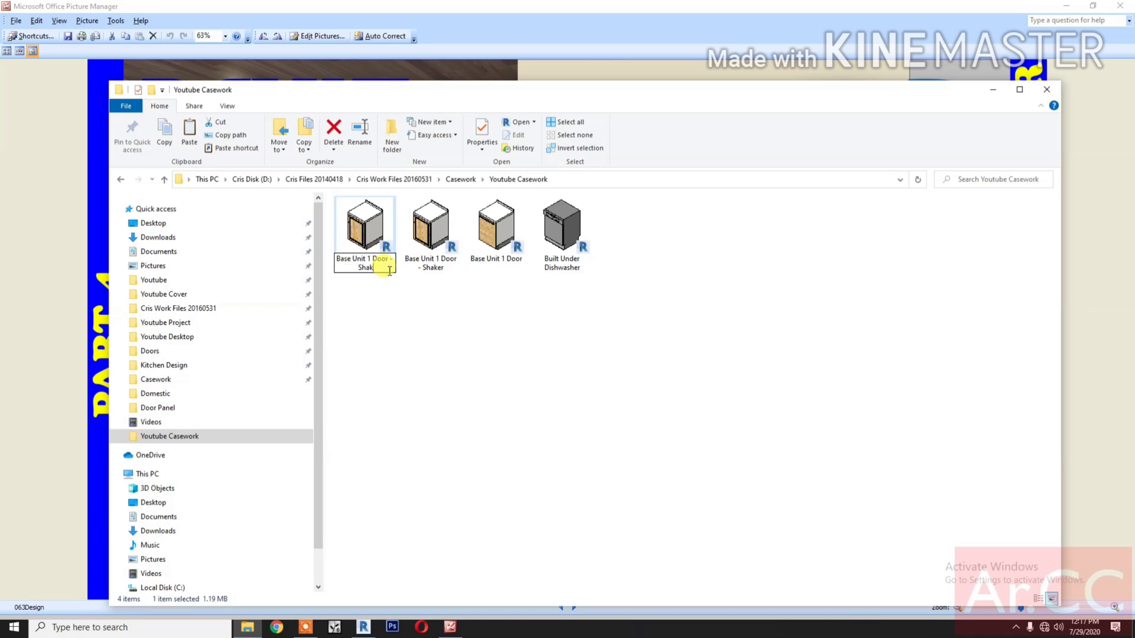
{"action": "key", "text": "BackSpace"}
{"action": "key", "text": "BackSpace"}
{"action": "key", "text": "BackSpace"}
{"action": "key", "text": "BackSpace"}
{"action": "key", "text": "BackSpace"}
{"action": "key", "text": "BackSpace"}
{"action": "key", "text": "BackSpace"}
{"action": "key", "text": "BackSpace"}
{"action": "key", "text": "BackSpace"}
{"action": "key", "text": "BackSpace"}
{"action": "key", "text": "BackSpace"}
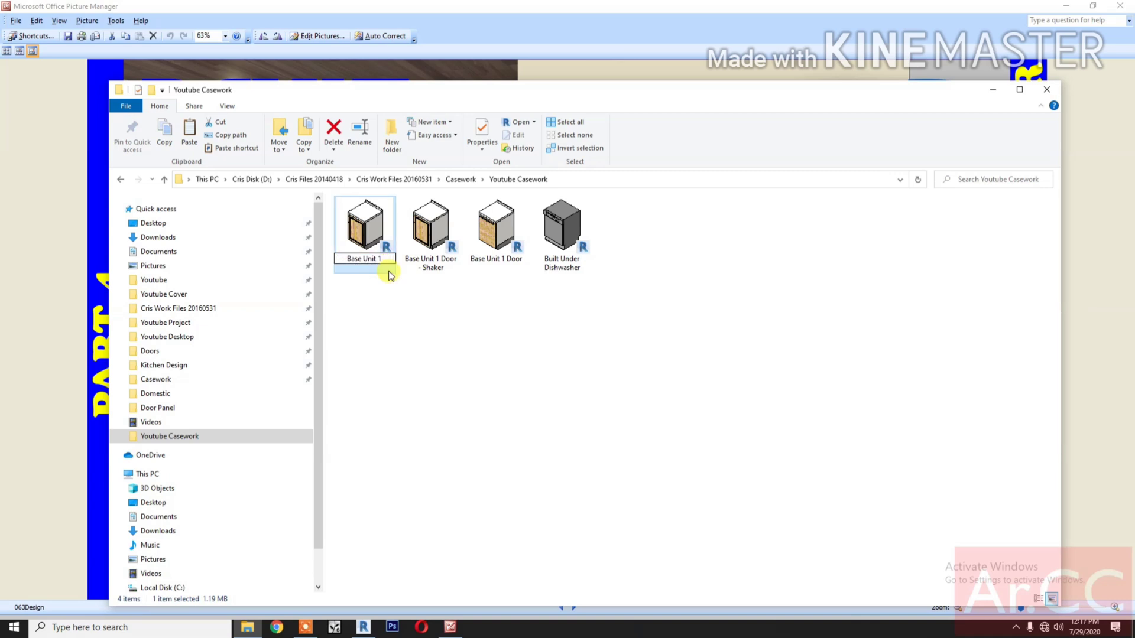
{"action": "key", "text": "BackSpace"}
{"action": "type", "text": "Dishwasher"}
{"action": "left_click", "coordinate": [437, 331]}
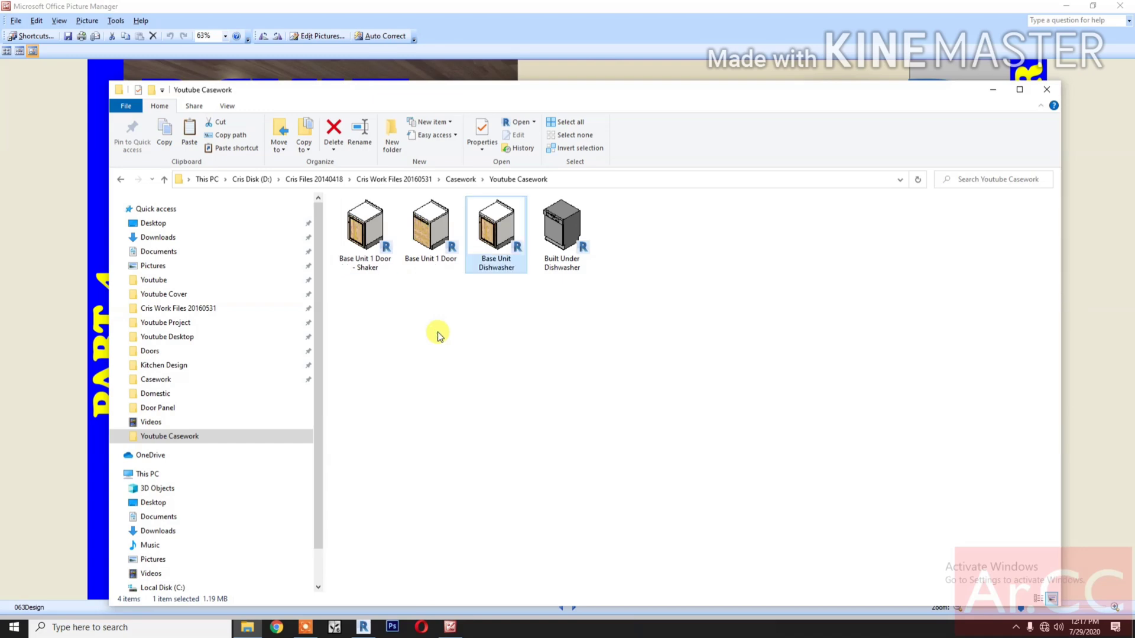
Open the Base Unit Dishwasher family in Revit and turn its 3D view to an isometric orientation.
{"action": "left_click", "coordinate": [432, 336]}
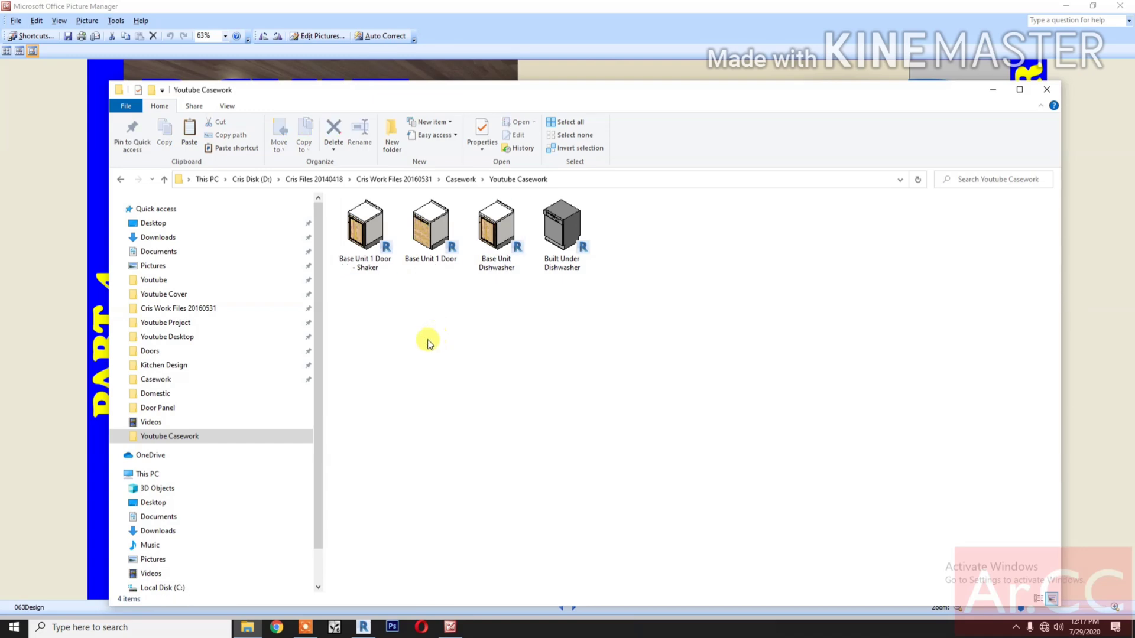
{"action": "double_click", "coordinate": [502, 230]}
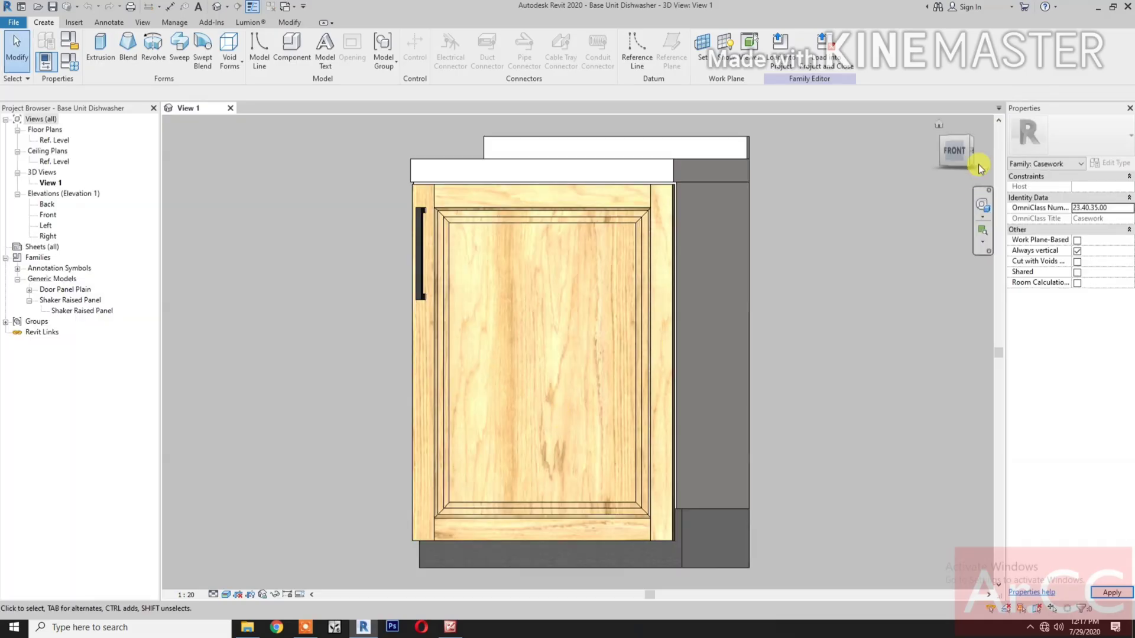
{"action": "left_click", "coordinate": [970, 136]}
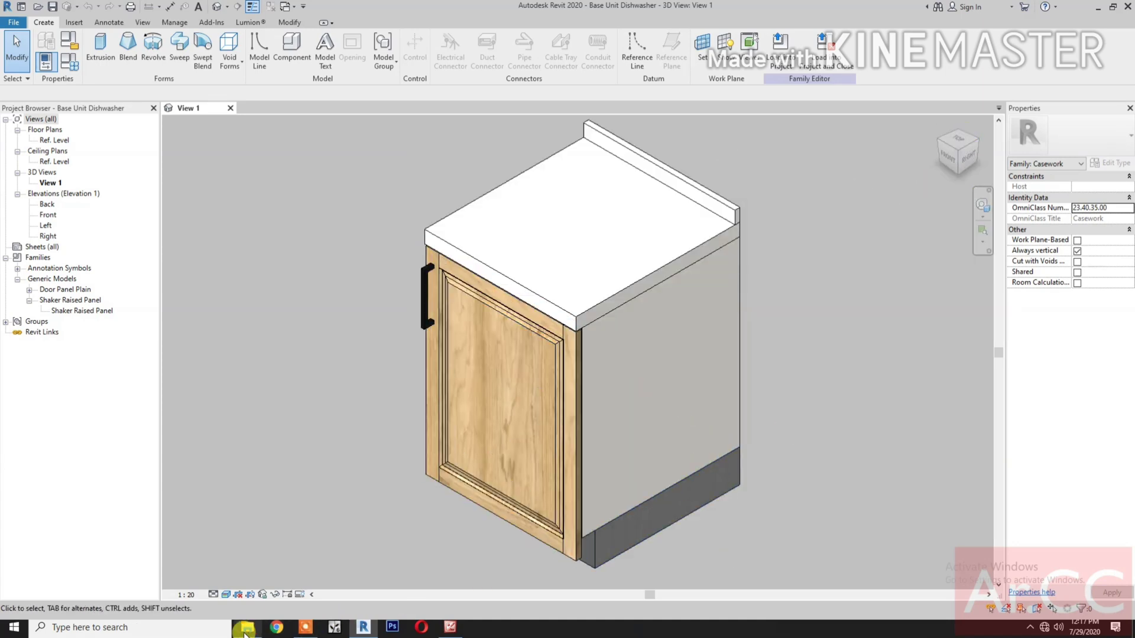
Open the Built Under Dishwasher family from the casework folder, load it into the Base Unit Dishwasher family and close it.
{"action": "left_click", "coordinate": [246, 630]}
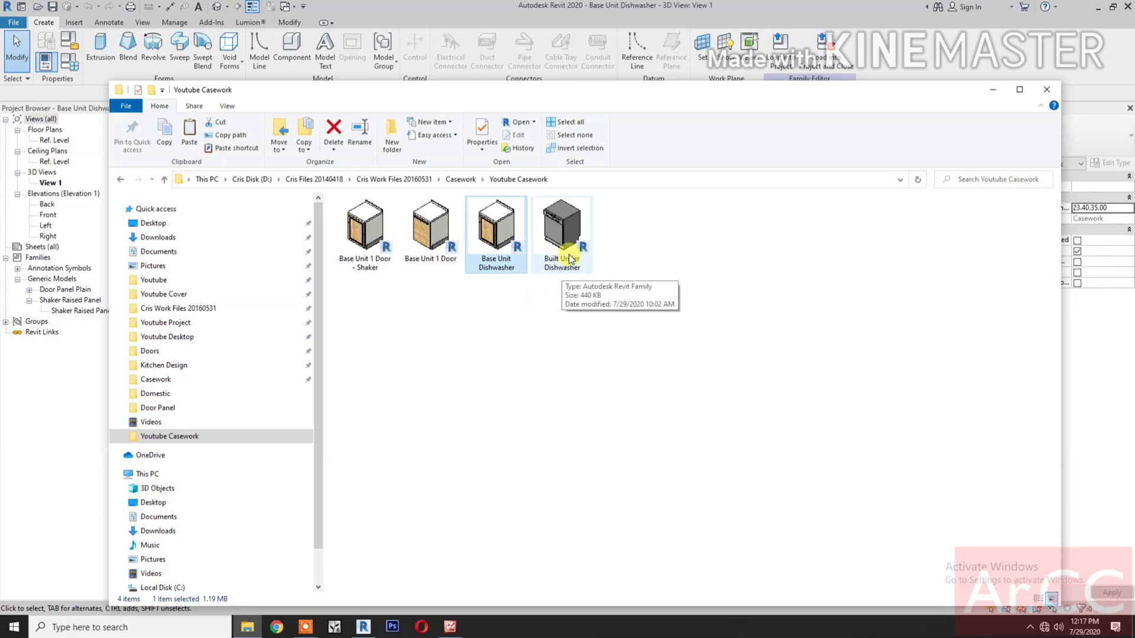
{"action": "double_click", "coordinate": [562, 274]}
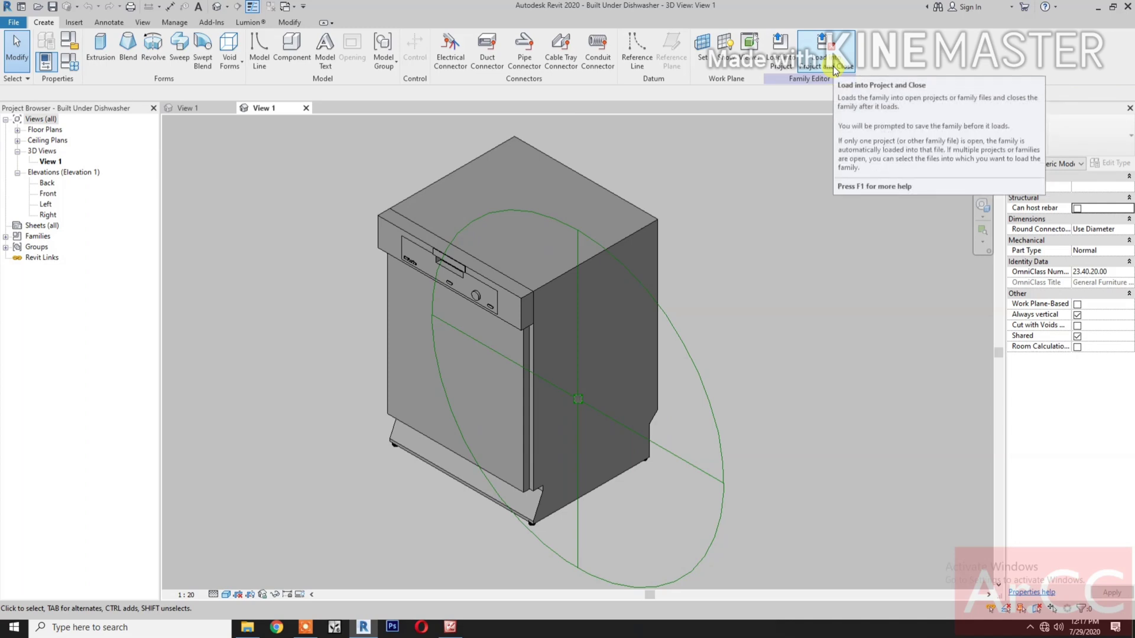
{"action": "left_click", "coordinate": [836, 70]}
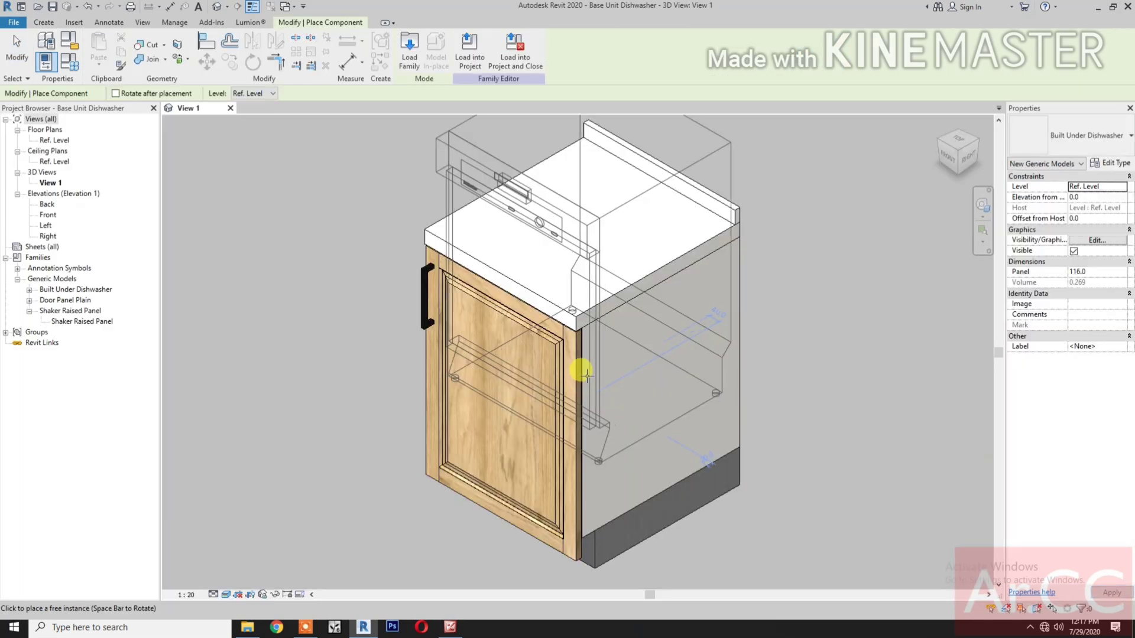
Place one Built Under Dishwasher instance in the open space beside the base cabinet and end the placement.
{"action": "scroll", "coordinate": [641, 418], "scroll_direction": "down", "scroll_amount": 2}
{"action": "left_click", "coordinate": [603, 410]}
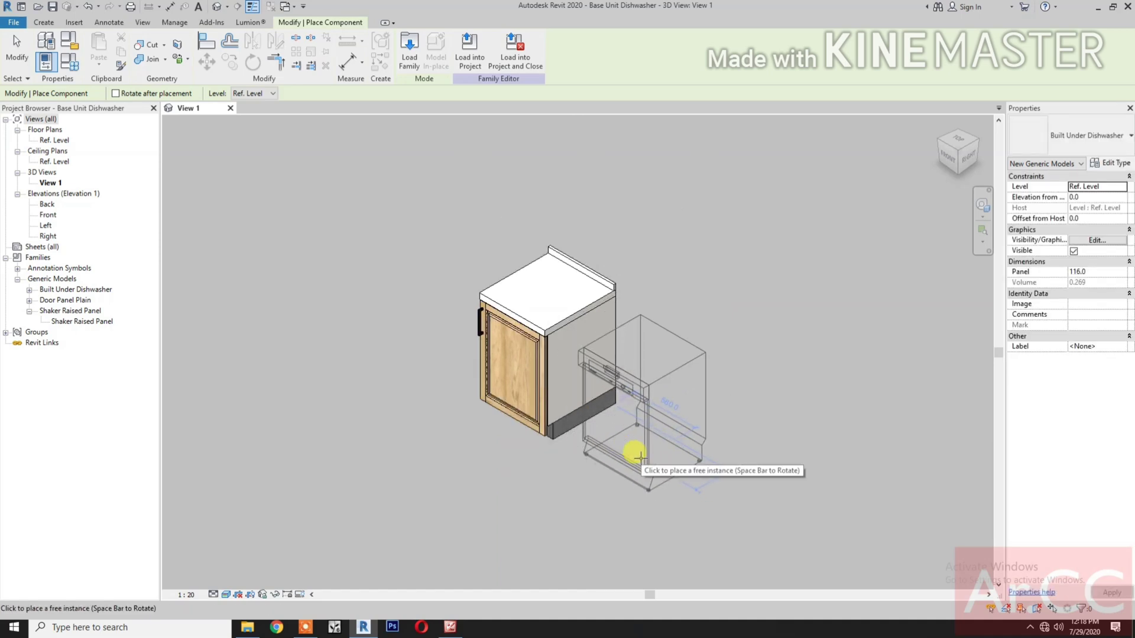
{"action": "left_click", "coordinate": [641, 457]}
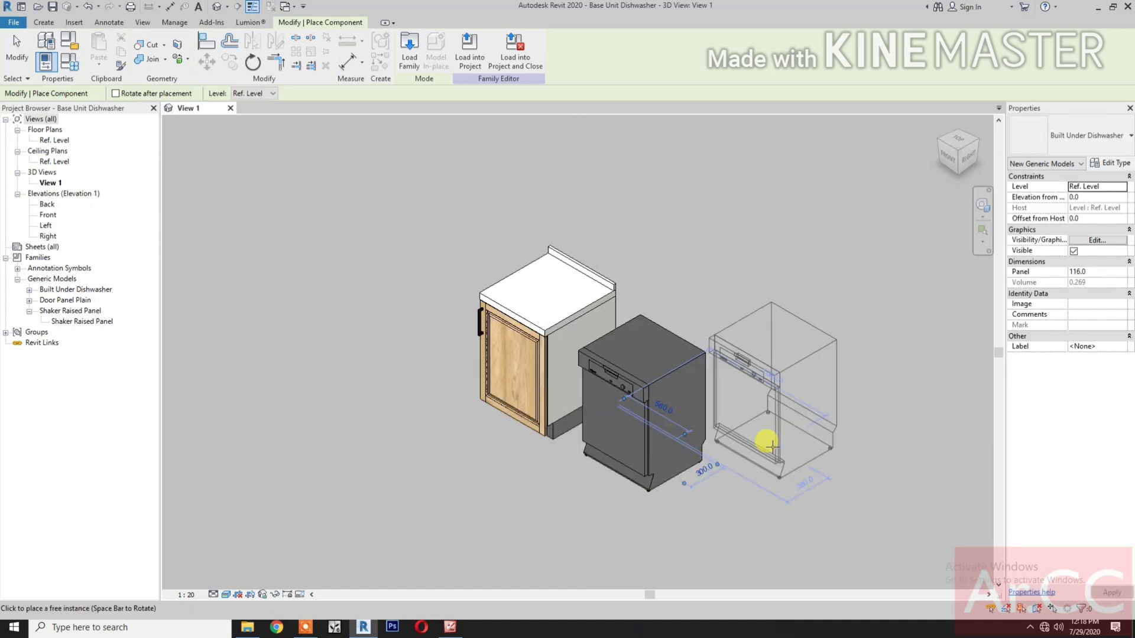
{"action": "key", "text": "Escape"}
{"action": "key", "text": "Escape"}
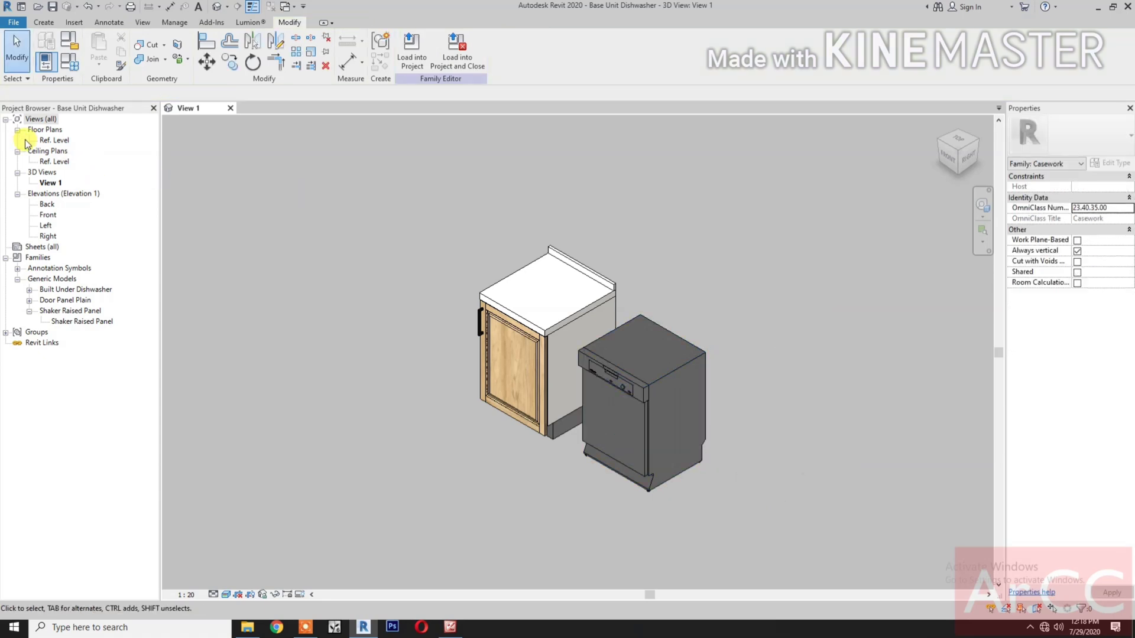
In the Ref. Level floor plan, delete the reference plane that controls the Shelf Depth dimension.
{"action": "double_click", "coordinate": [60, 142]}
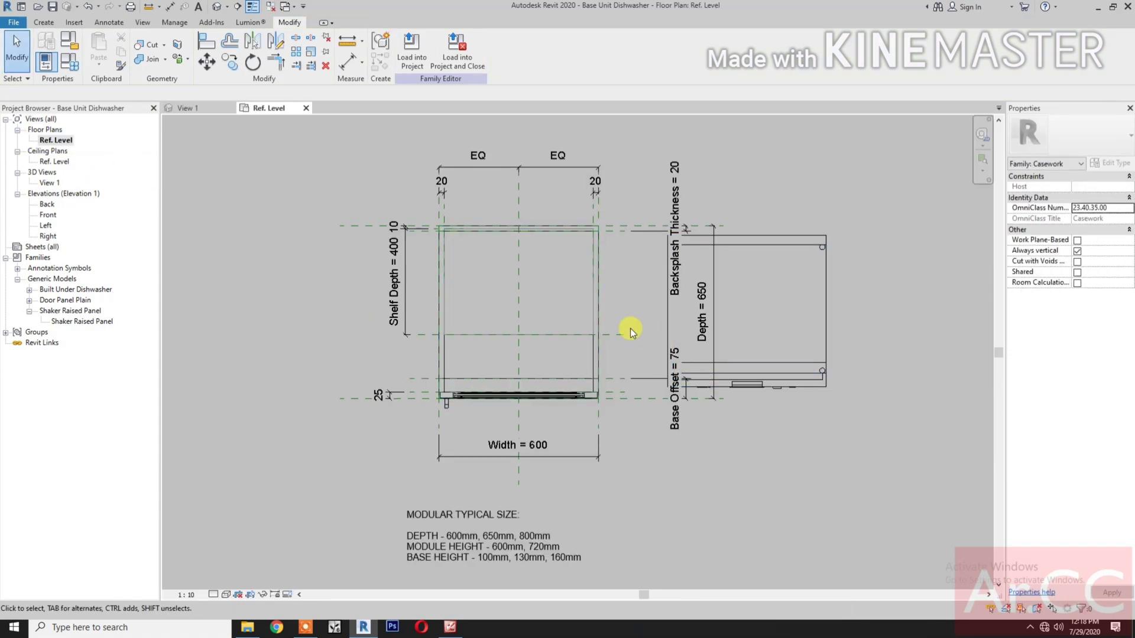
{"action": "left_click", "coordinate": [621, 336]}
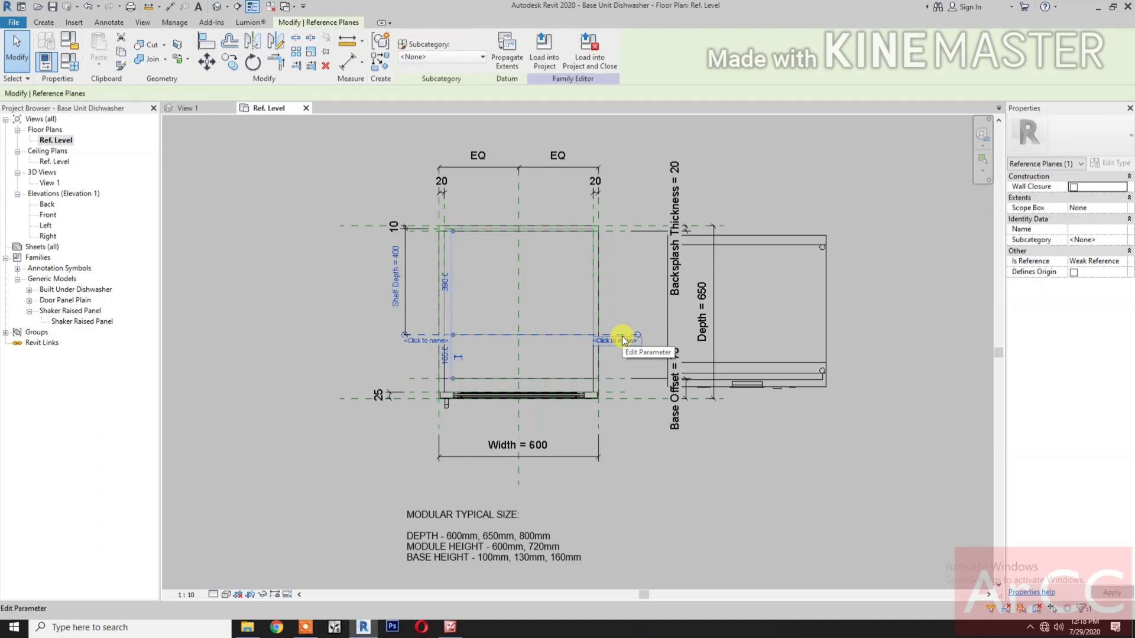
{"action": "key", "text": "Delete"}
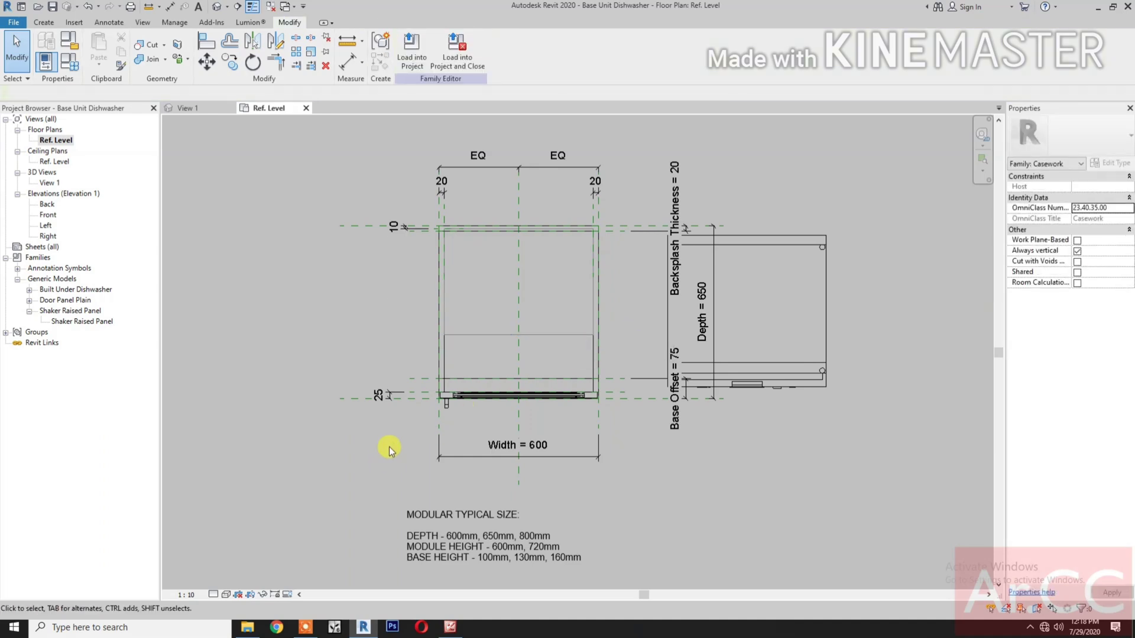
Delete the two 20 mm side-panel reference planes on either side of the cabinet plan.
{"action": "scroll", "coordinate": [467, 271], "scroll_direction": "up", "scroll_amount": 3}
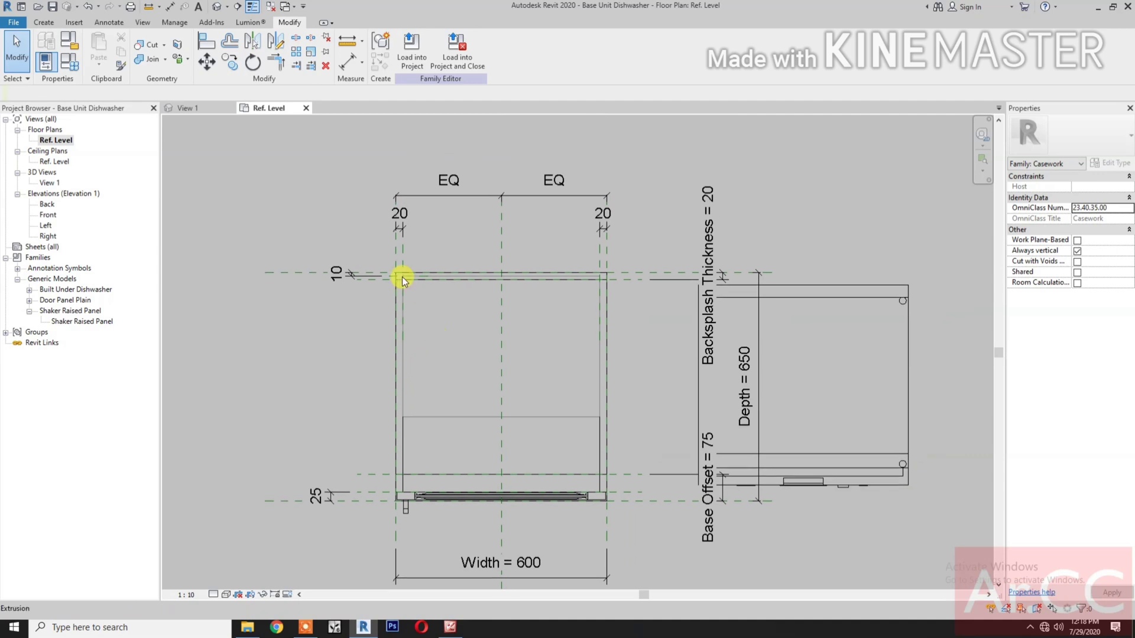
{"action": "left_click", "coordinate": [402, 262]}
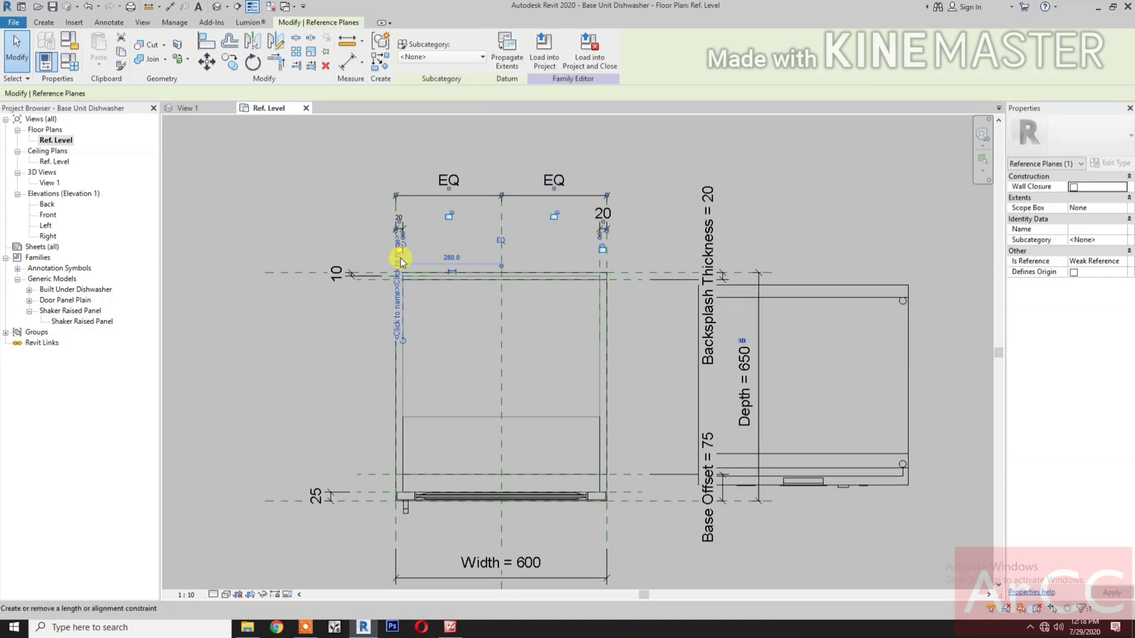
{"action": "key", "text": "Delete"}
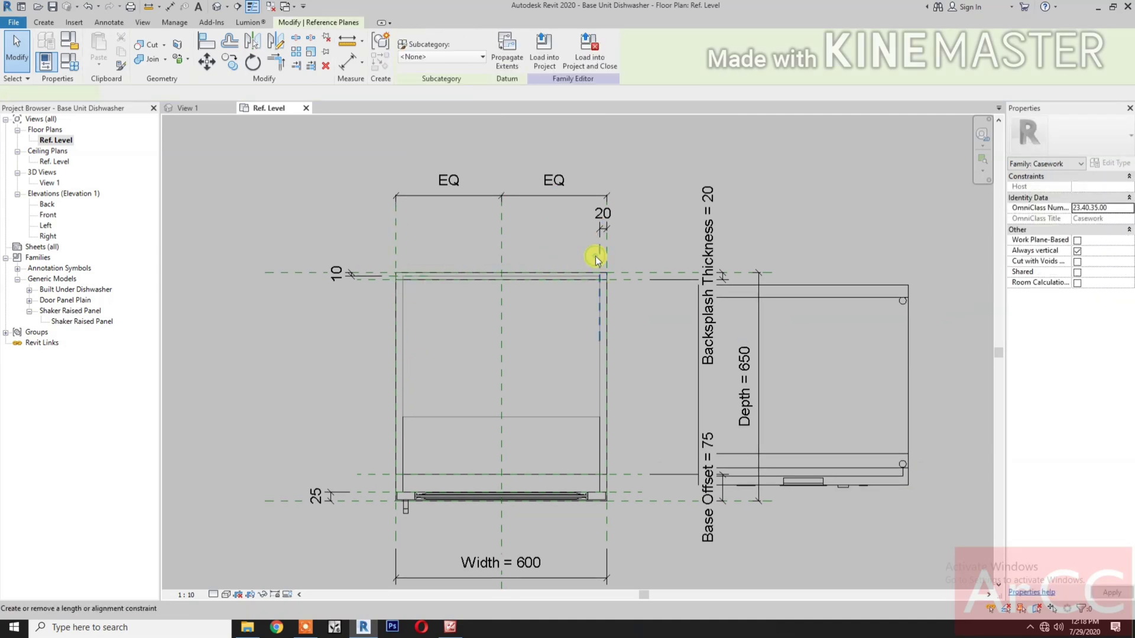
{"action": "left_click", "coordinate": [624, 280]}
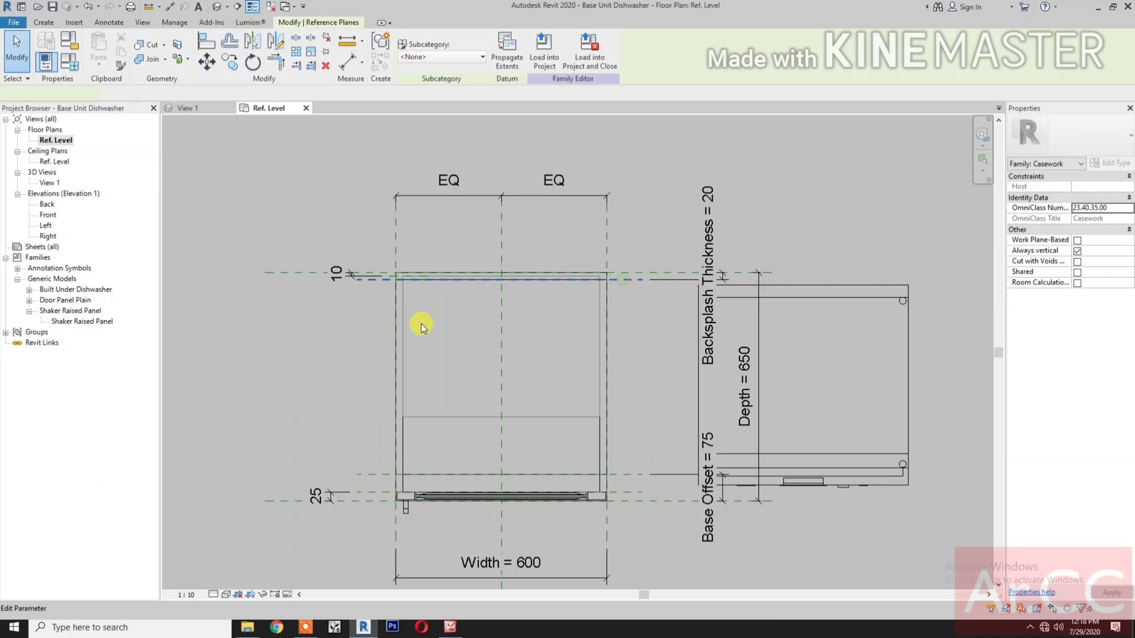
{"action": "key", "text": "Delete"}
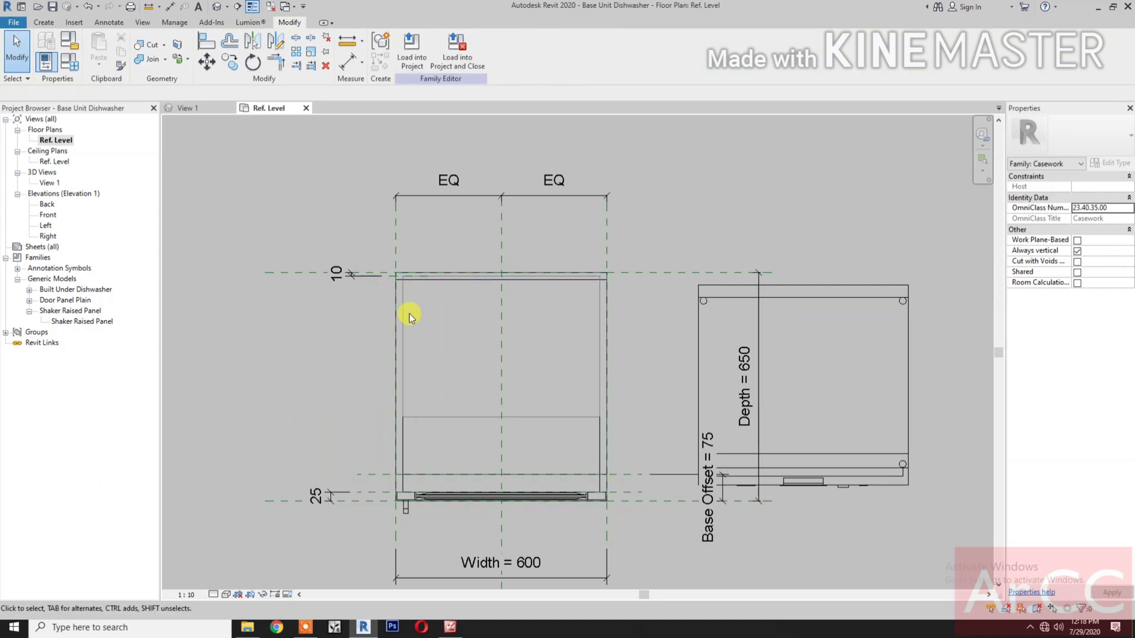
{"action": "left_click", "coordinate": [88, 5]}
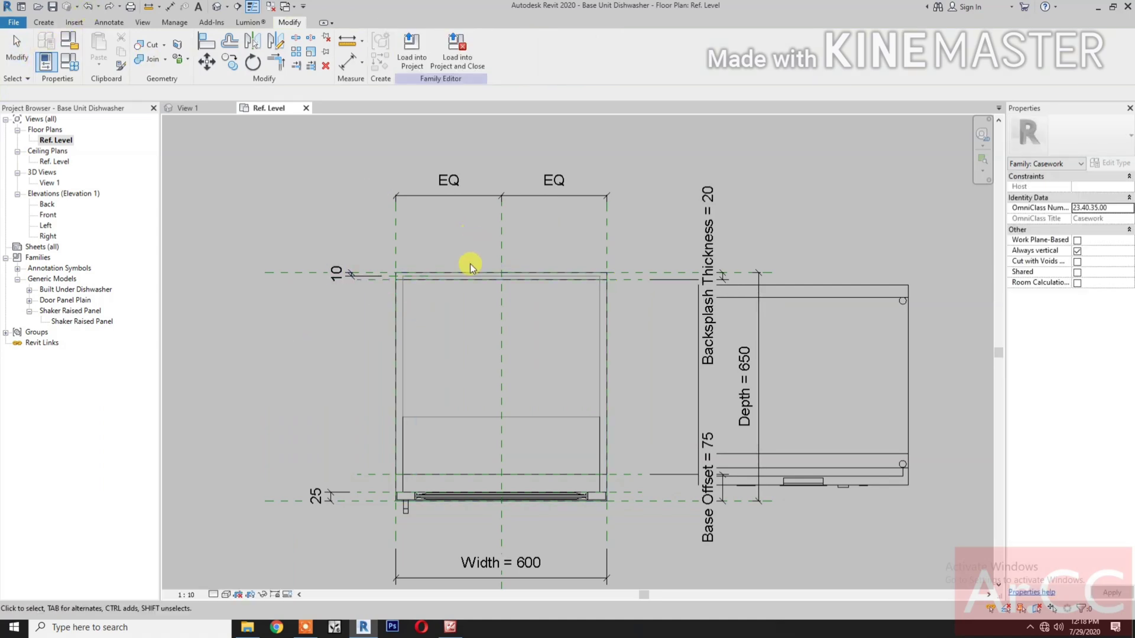
Delete the short reference plane of the 10 mm dimension at the back of the cabinet plan.
{"action": "scroll", "coordinate": [393, 279], "scroll_direction": "up", "scroll_amount": 4}
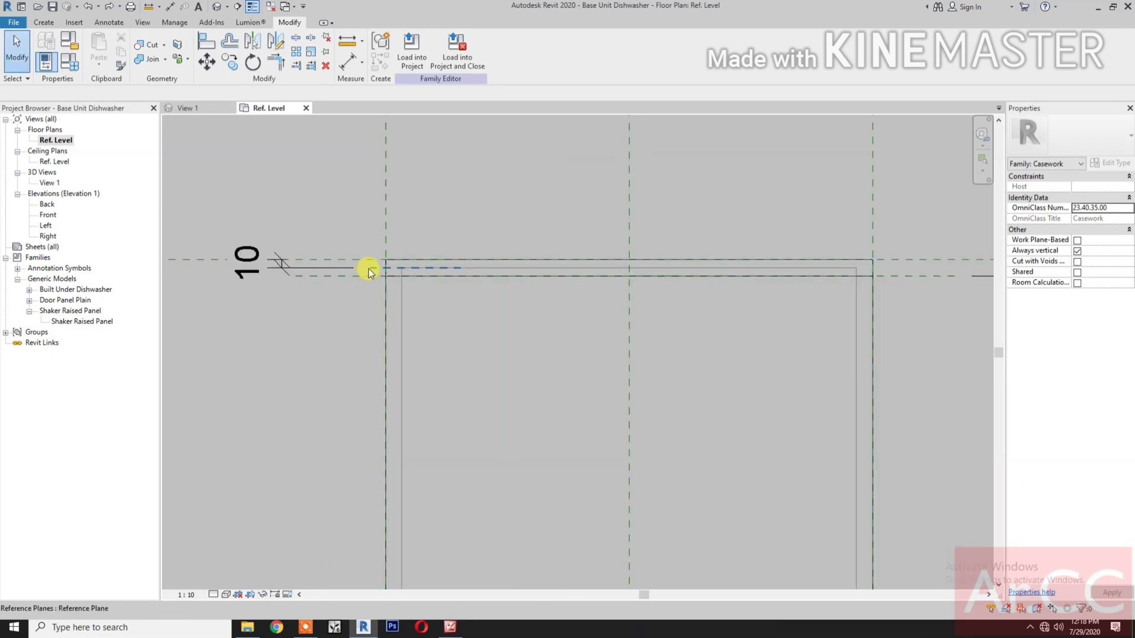
{"action": "left_click", "coordinate": [368, 268]}
{"action": "scroll", "coordinate": [380, 298], "scroll_direction": "down", "scroll_amount": 3}
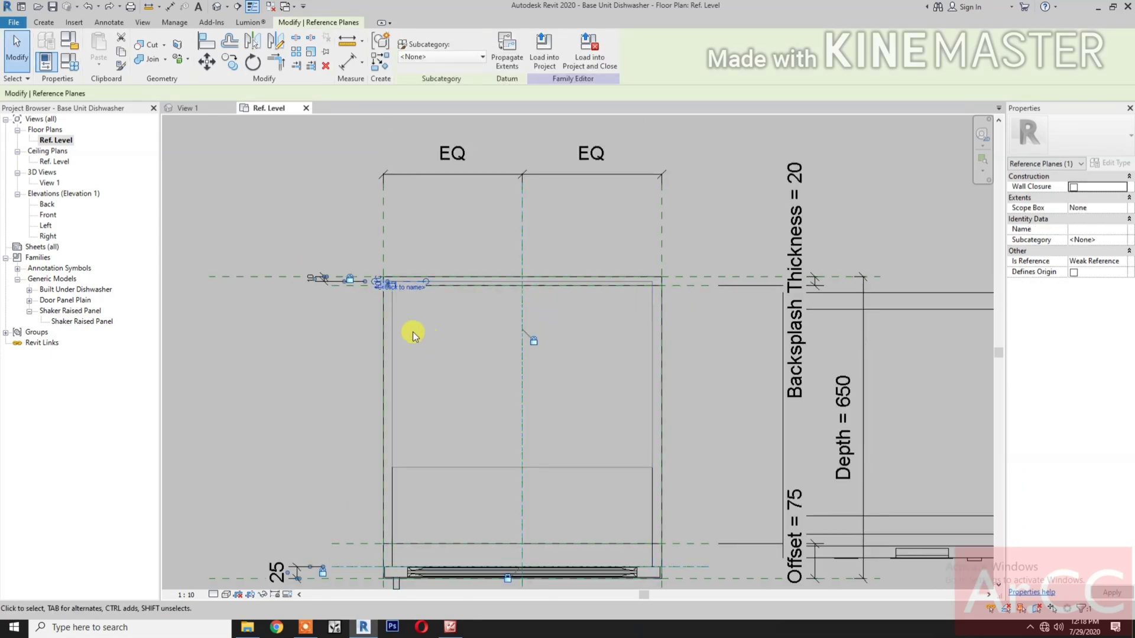
{"action": "scroll", "coordinate": [412, 328], "scroll_direction": "down", "scroll_amount": 4}
{"action": "key", "text": "Escape"}
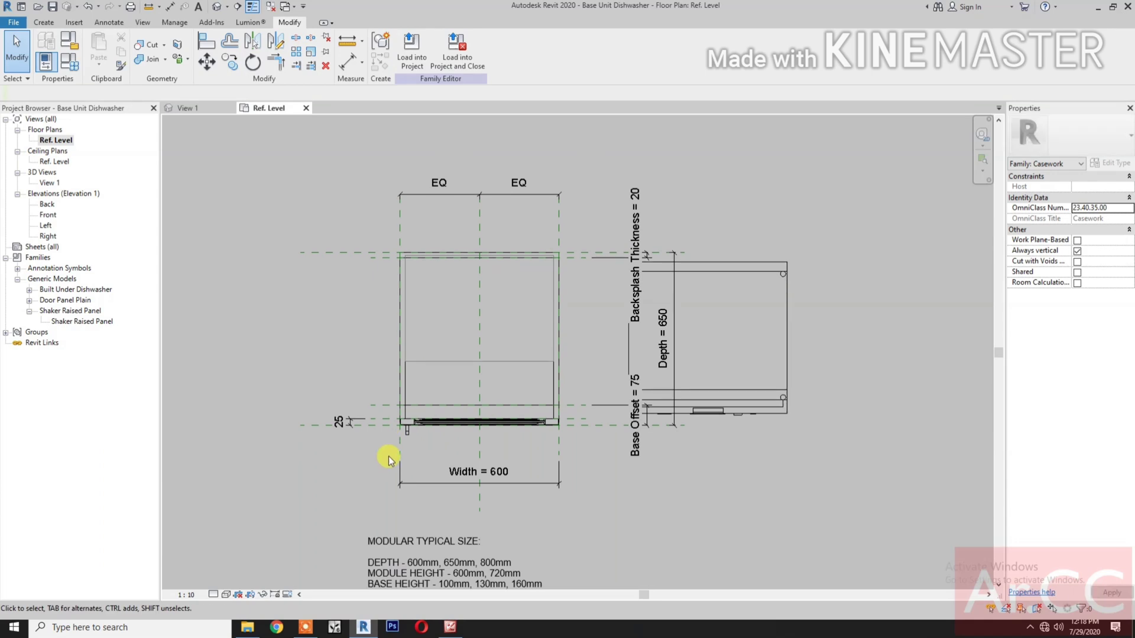
{"action": "middle_click_drag", "start_coordinate": [389, 456], "coordinate": [391, 442]}
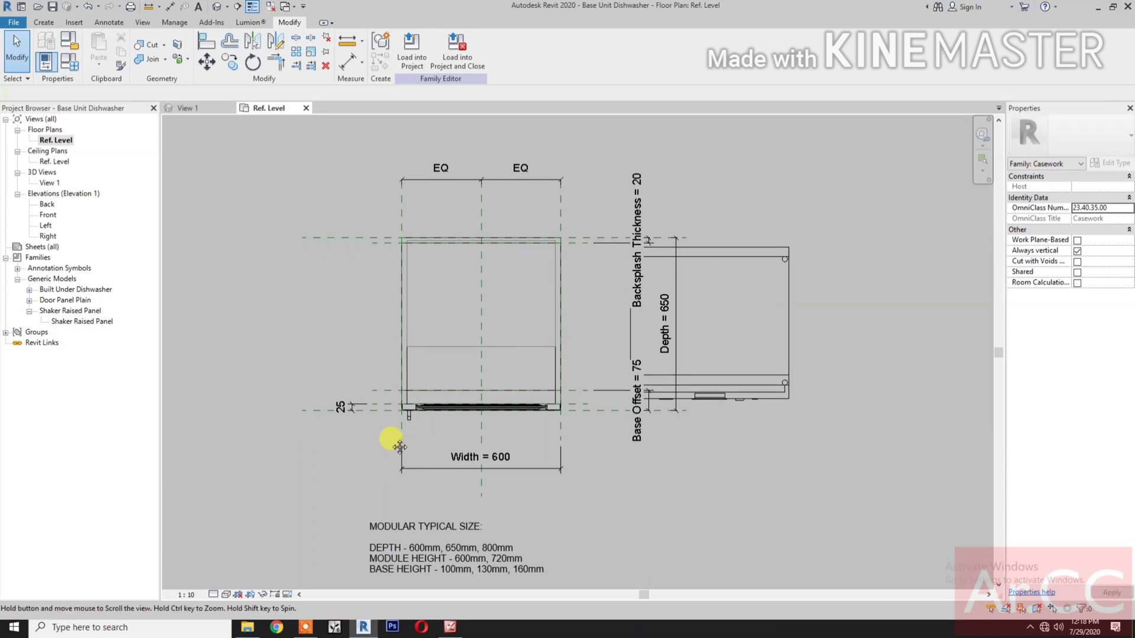
In the Front elevation, delete the Shaker Raised Panel door and the EQ dimension strings beside the cabinet.
{"action": "double_click", "coordinate": [48, 215]}
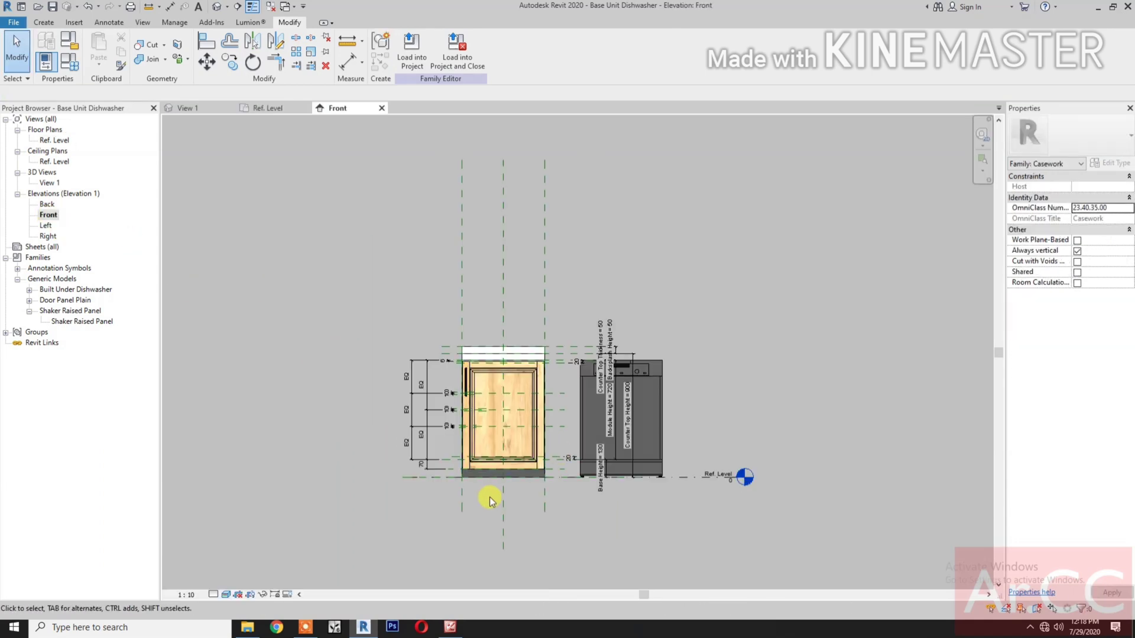
{"action": "scroll", "coordinate": [491, 488], "scroll_direction": "up", "scroll_amount": 2}
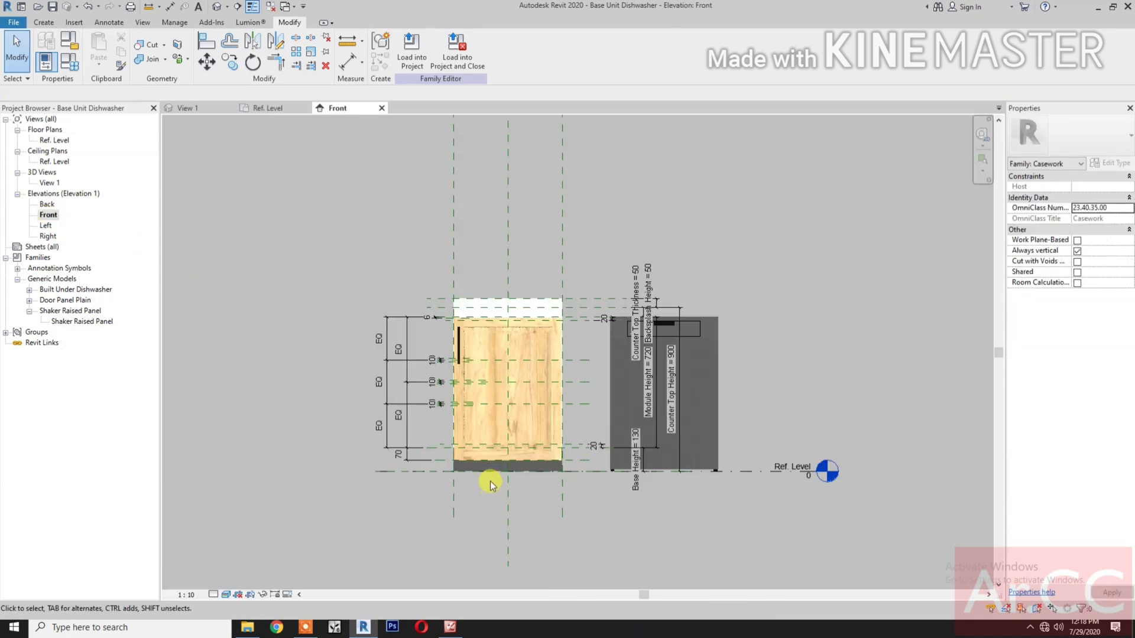
{"action": "left_click", "coordinate": [460, 349]}
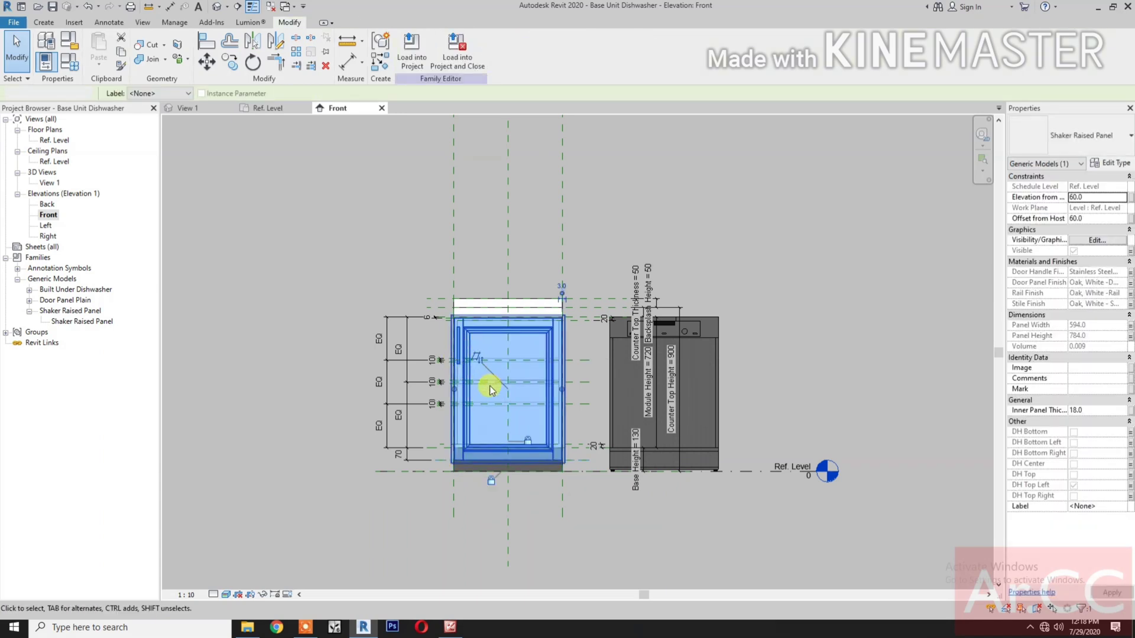
{"action": "key", "text": "Escape"}
{"action": "scroll", "coordinate": [423, 373], "scroll_direction": "up", "scroll_amount": 1}
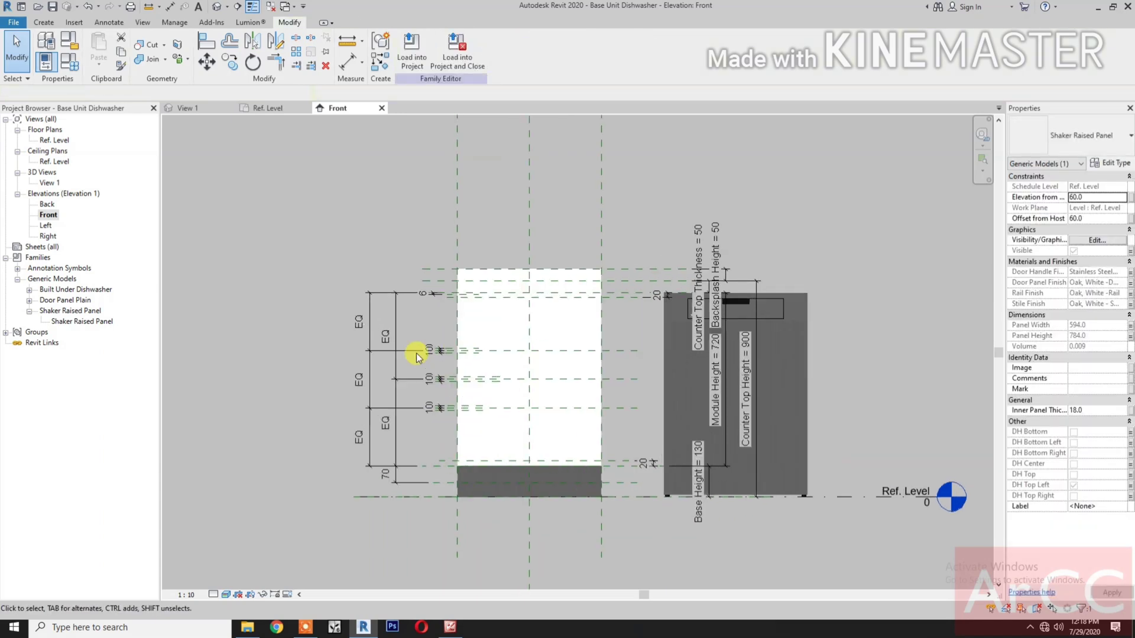
{"action": "left_click", "coordinate": [336, 423]}
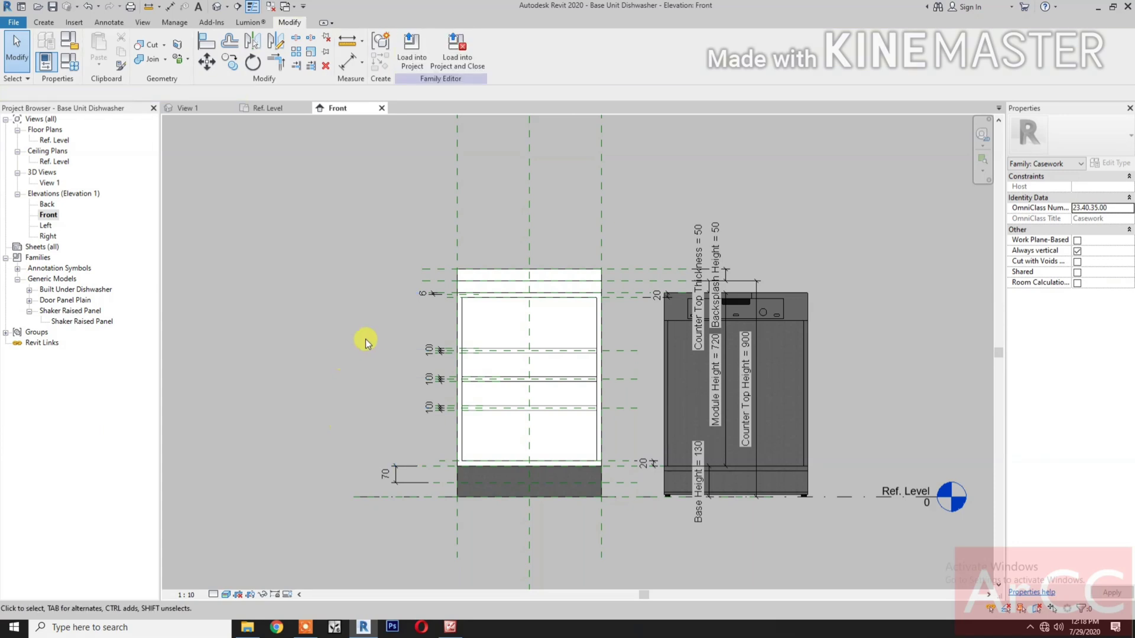
In the Front elevation, delete the three 10 mm shelf reference planes and the 6 mm and 20 mm planes at the cabinet's upper edge.
{"action": "left_click_drag", "start_coordinate": [367, 342], "coordinate": [646, 426]}
{"action": "key", "text": "Delete"}
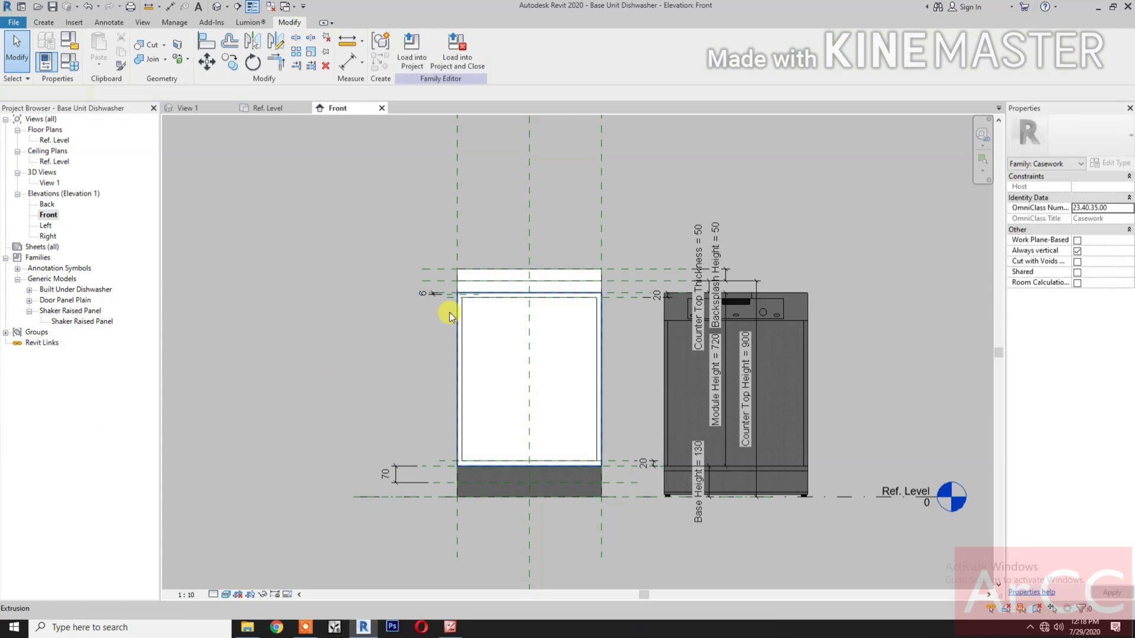
{"action": "scroll", "coordinate": [440, 293], "scroll_direction": "up", "scroll_amount": 5}
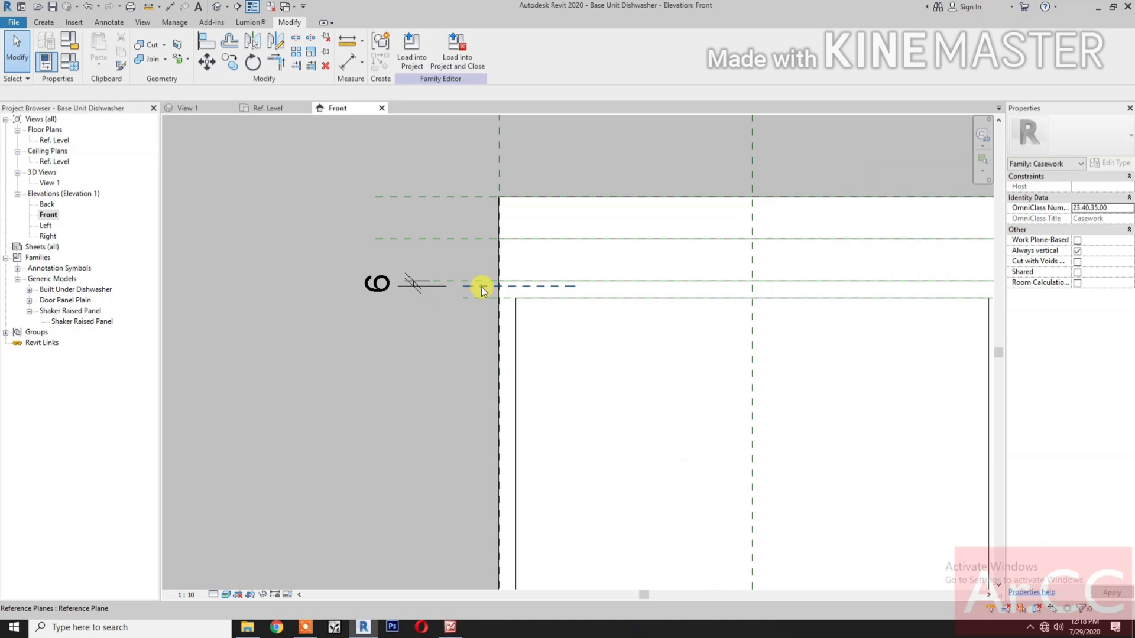
{"action": "scroll", "coordinate": [446, 350], "scroll_direction": "down", "scroll_amount": 5}
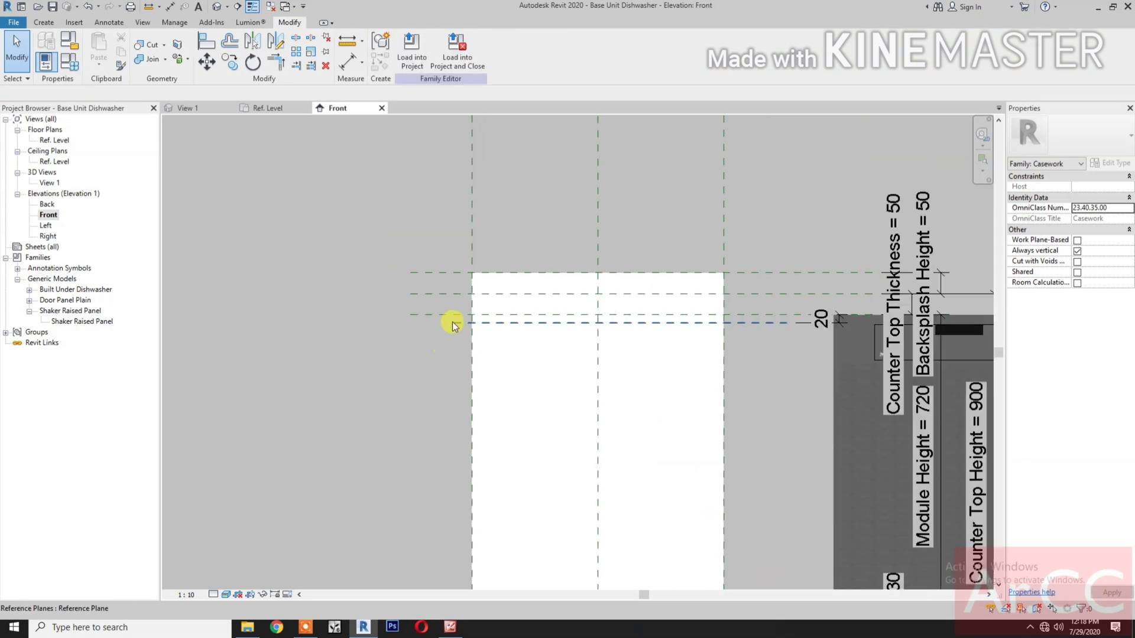
{"action": "left_click", "coordinate": [452, 324]}
{"action": "key", "text": "Delete"}
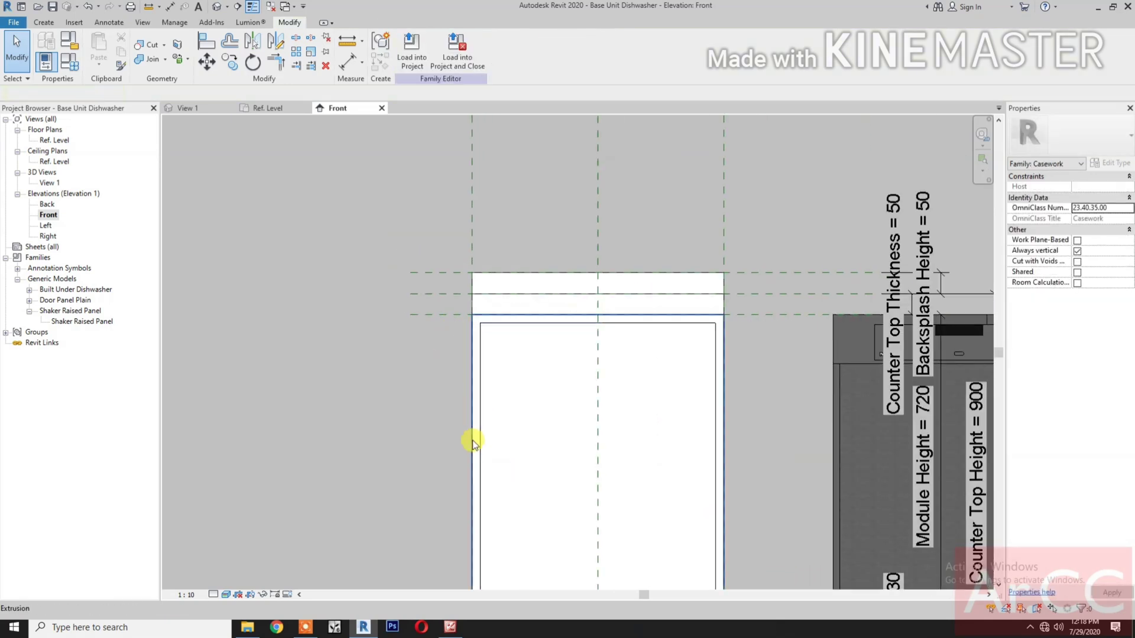
Delete the 20 mm reference plane just above the cabinet base.
{"action": "middle_click_drag", "start_coordinate": [473, 443], "coordinate": [446, 284]}
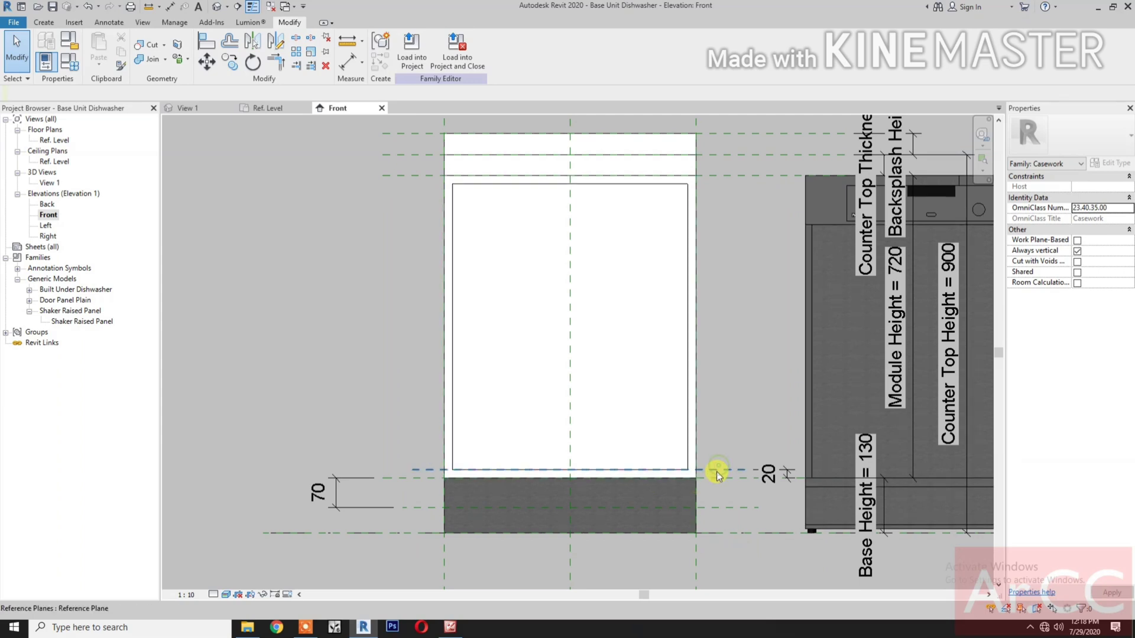
{"action": "left_click", "coordinate": [716, 472]}
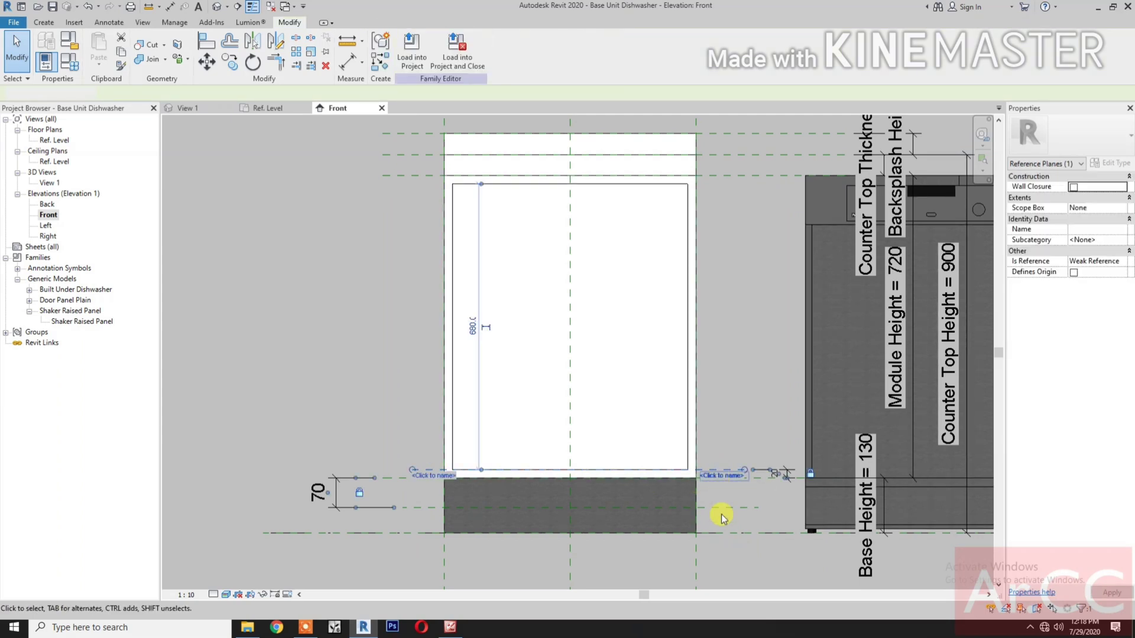
{"action": "key", "text": "Delete"}
{"action": "scroll", "coordinate": [721, 514], "scroll_direction": "down", "scroll_amount": 5}
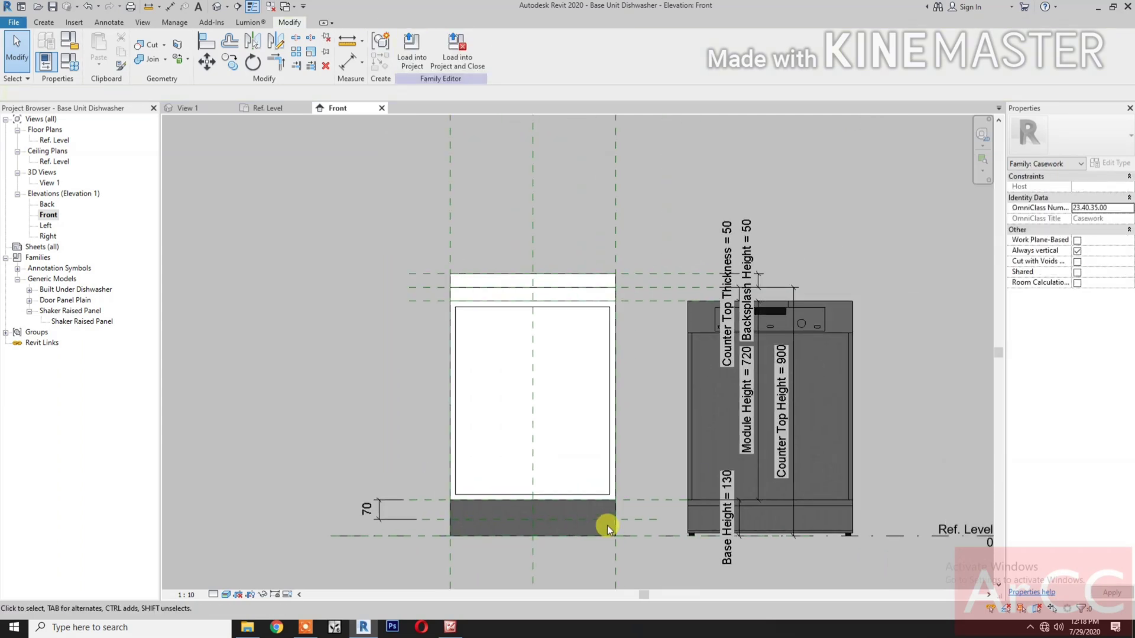
In the 3D view, delete the base extrusion, the cabinet carcass extrusion and its void extrusion below the countertop.
{"action": "left_click", "coordinate": [192, 110]}
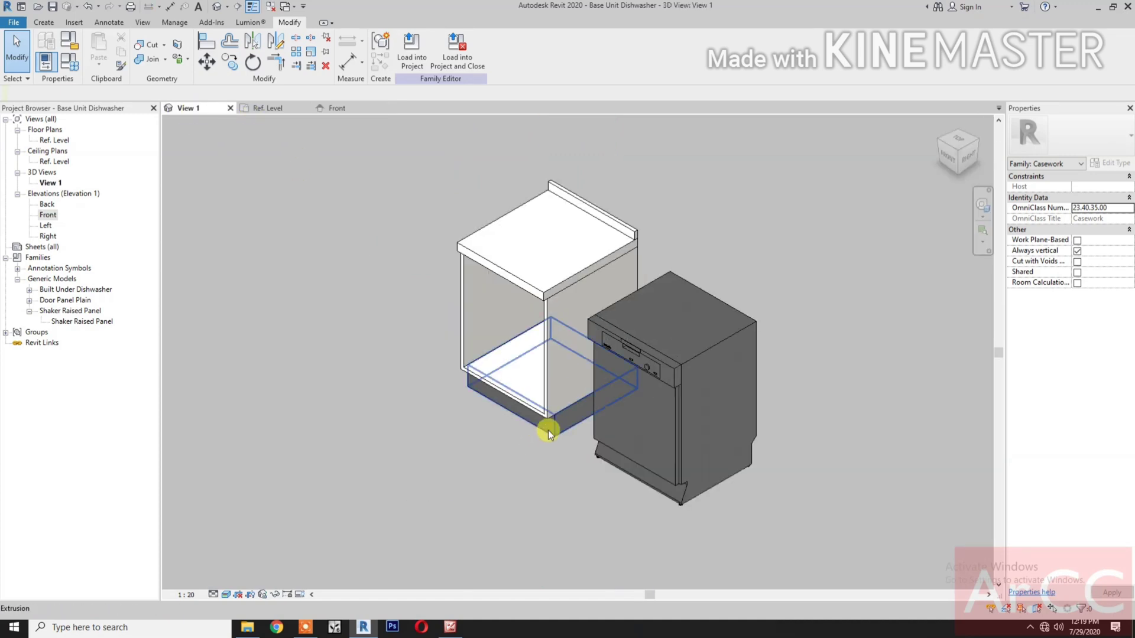
{"action": "left_click", "coordinate": [548, 431]}
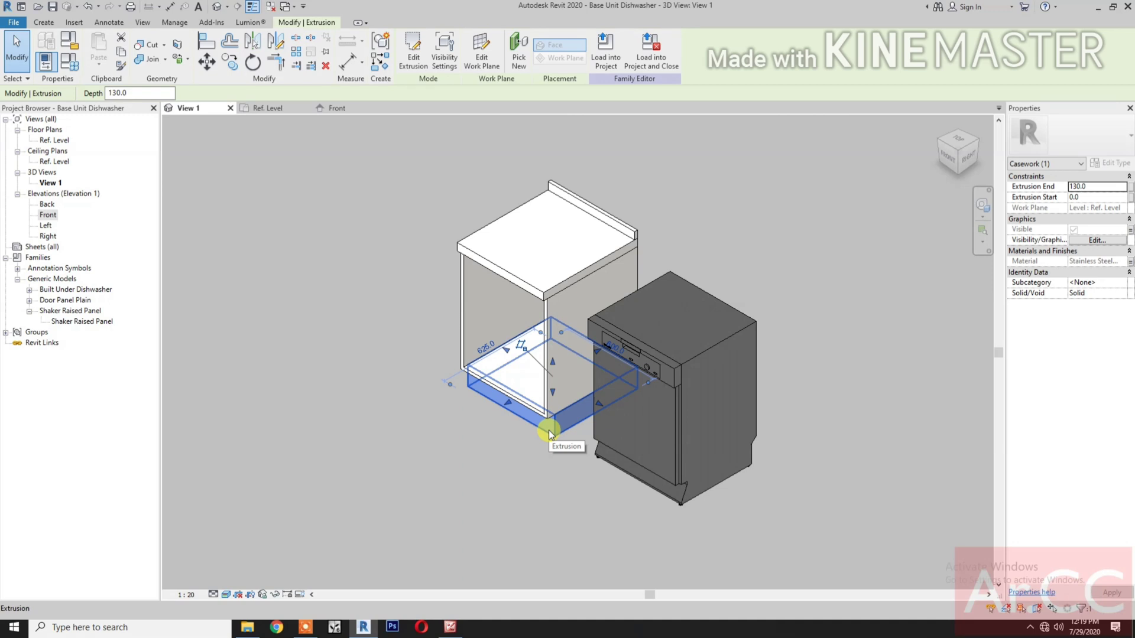
{"action": "key", "text": "Delete"}
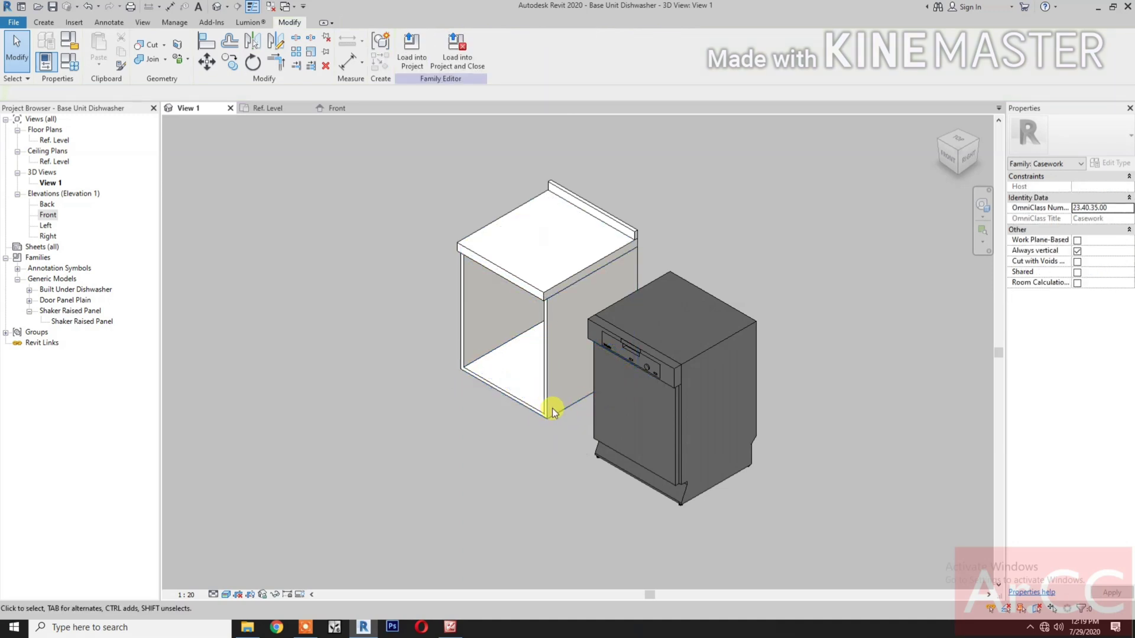
{"action": "left_click", "coordinate": [547, 408]}
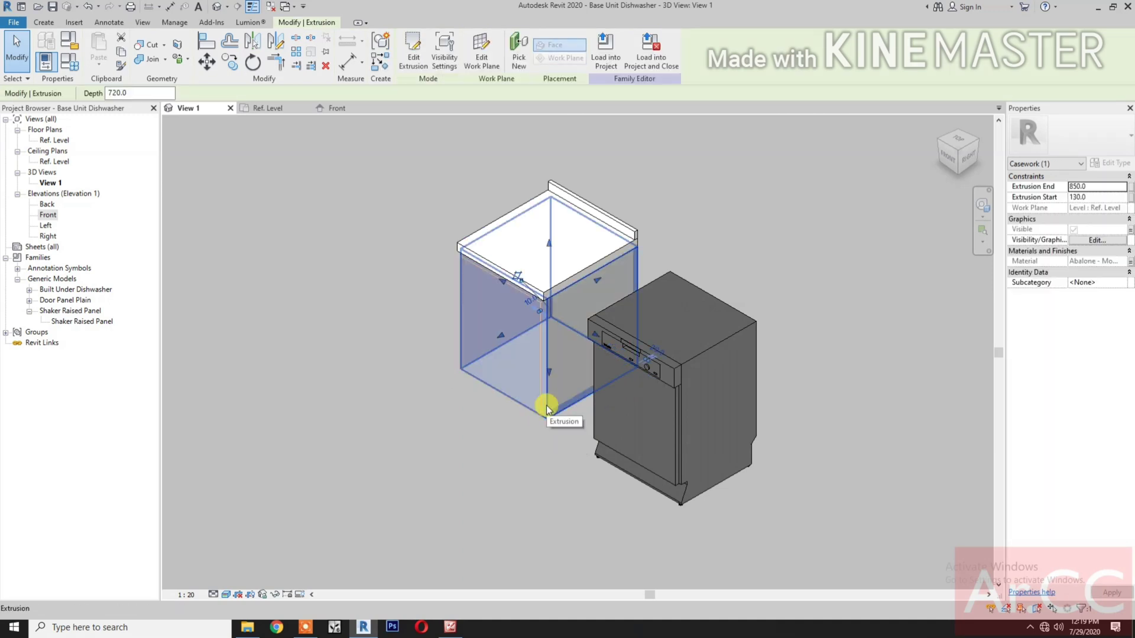
{"action": "key", "text": "Delete"}
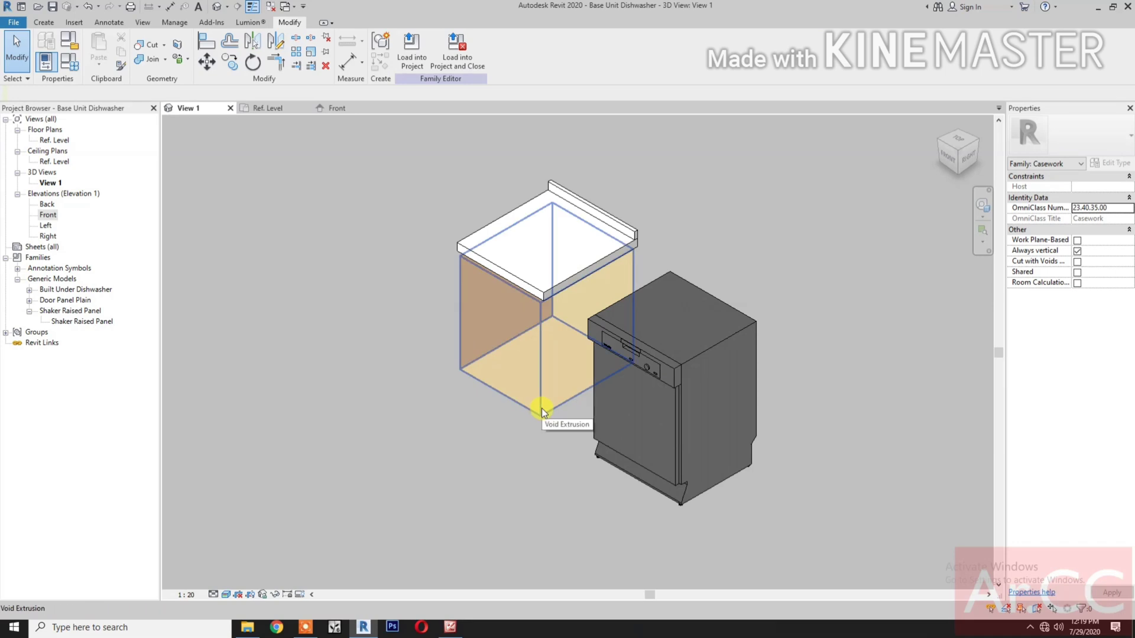
{"action": "left_click", "coordinate": [542, 408]}
{"action": "key", "text": "Delete"}
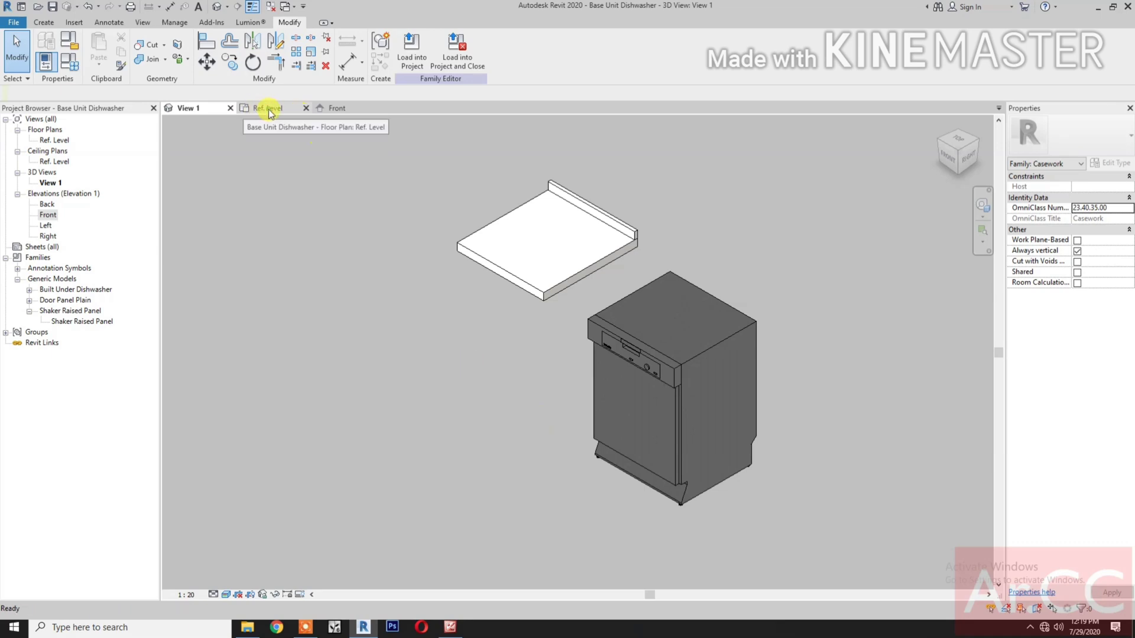
In the Ref. Level plan, align the dishwasher's left/right centre to the cabinet's centre reference plane and lock it.
{"action": "left_click", "coordinate": [244, 109]}
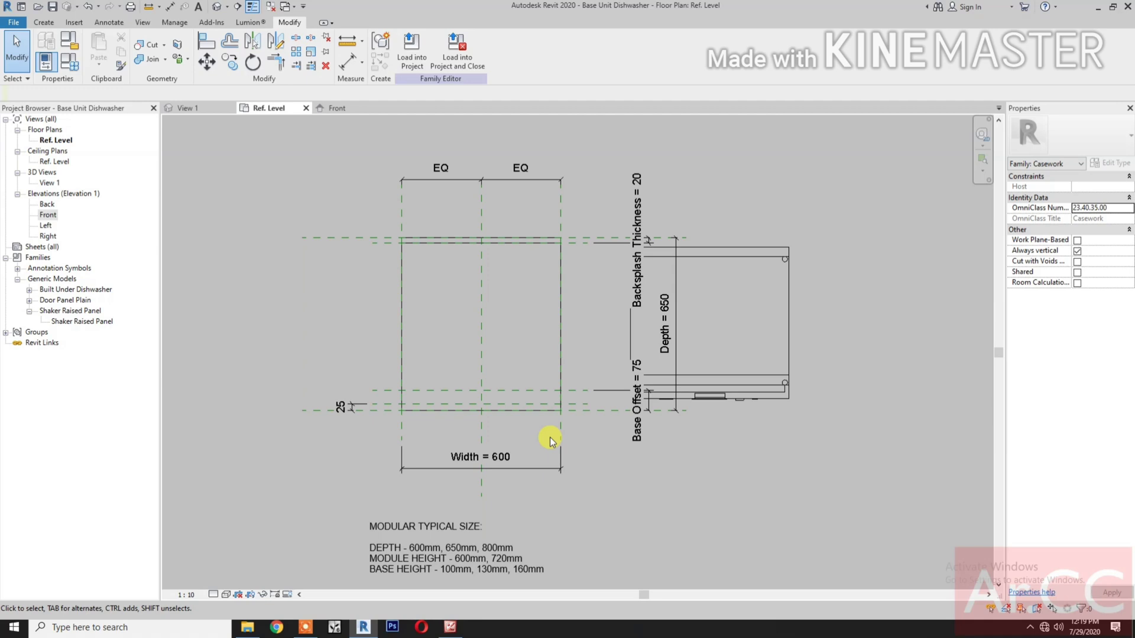
{"action": "key", "text": "a"}
{"action": "key", "text": "l"}
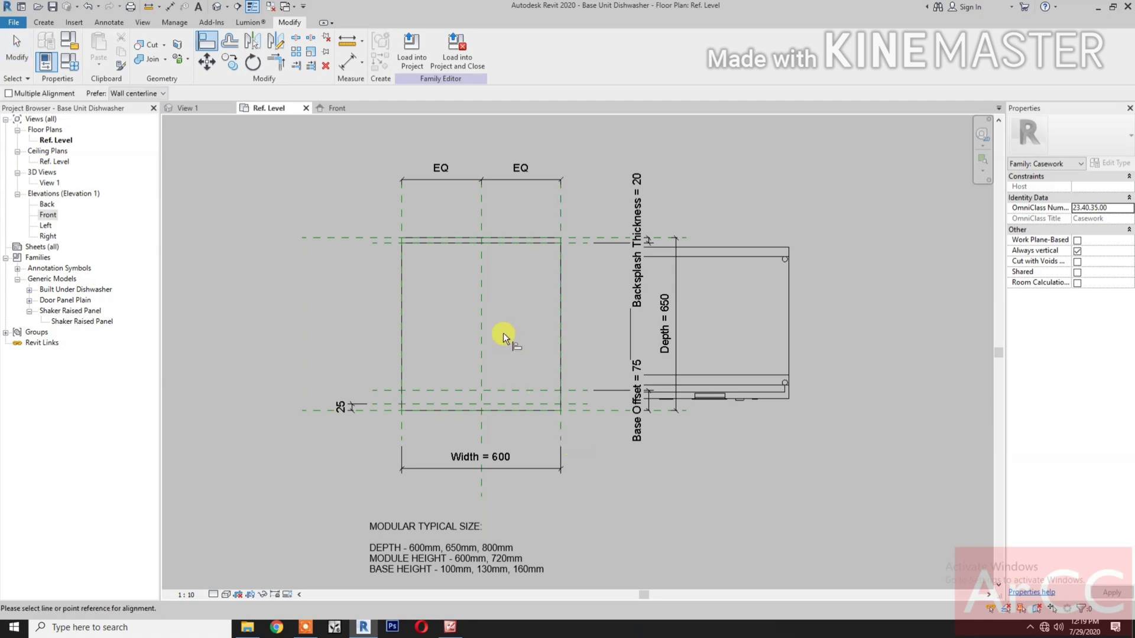
{"action": "left_click", "coordinate": [481, 296]}
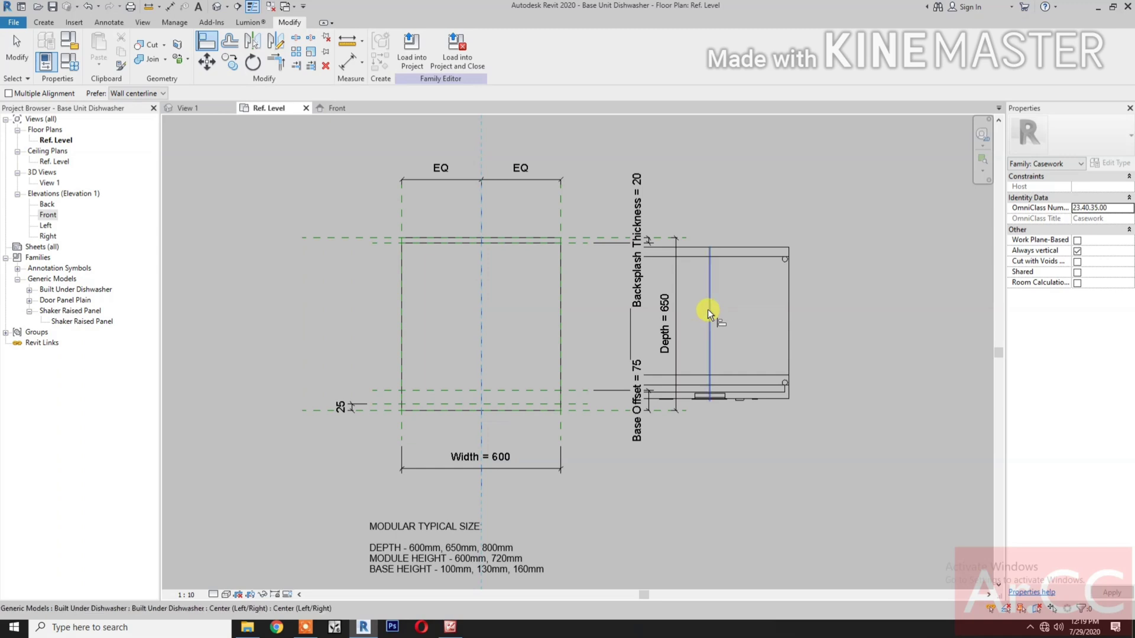
{"action": "left_click", "coordinate": [707, 310]}
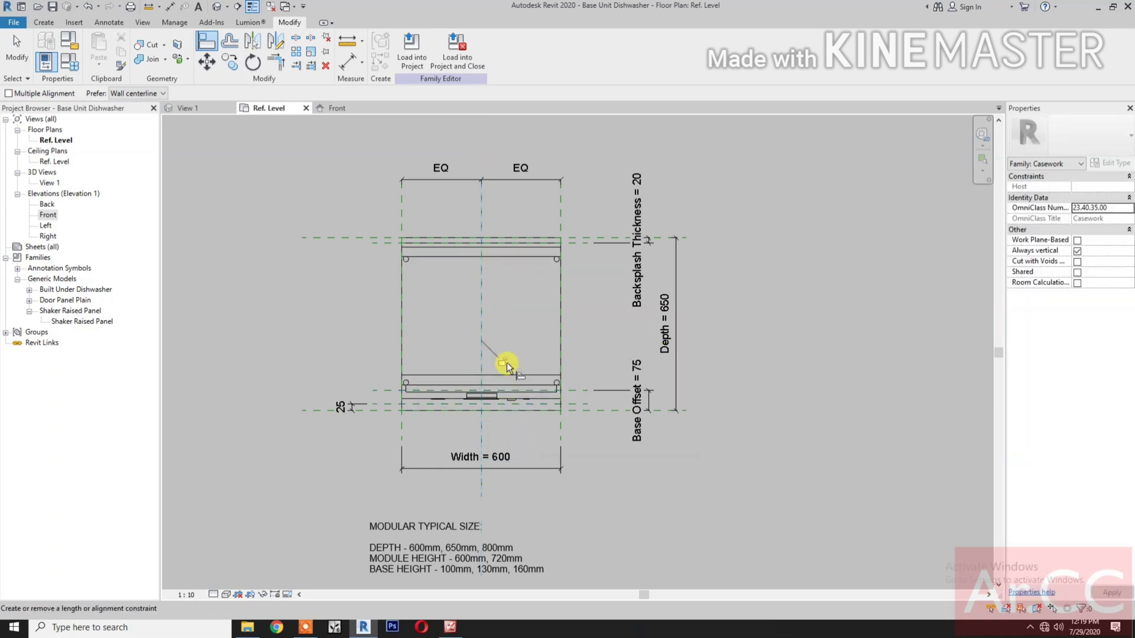
Align the dishwasher's inner front line to the 25 mm reference plane, lock it, and check the fit in 3D.
{"action": "scroll", "coordinate": [514, 437], "scroll_direction": "up", "scroll_amount": 6}
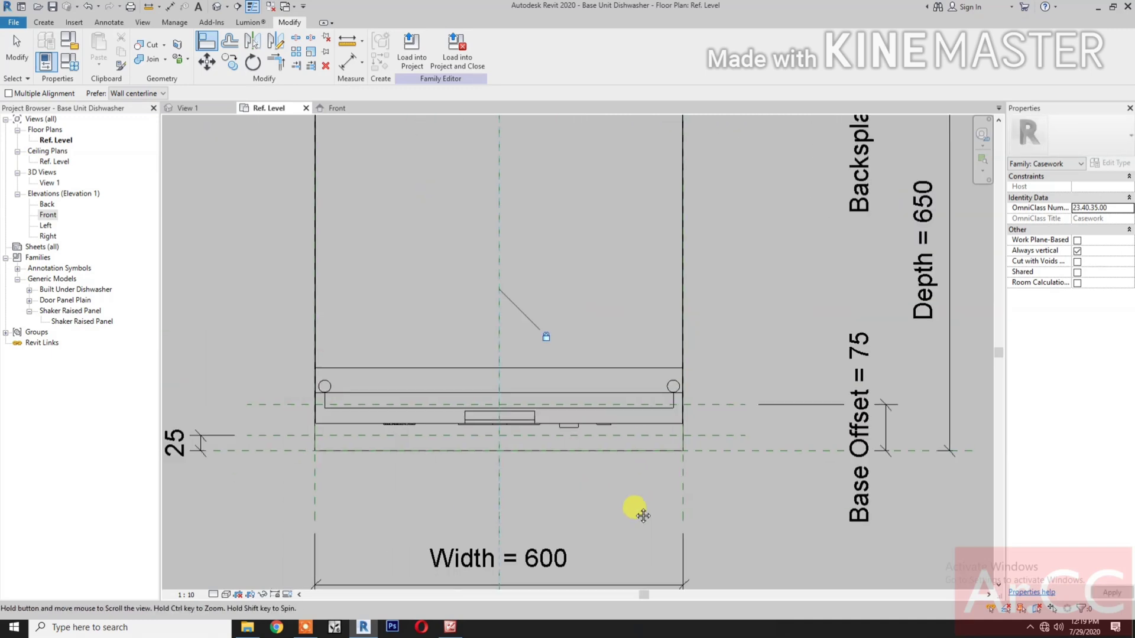
{"action": "scroll", "coordinate": [642, 516], "scroll_direction": "down", "scroll_amount": 3}
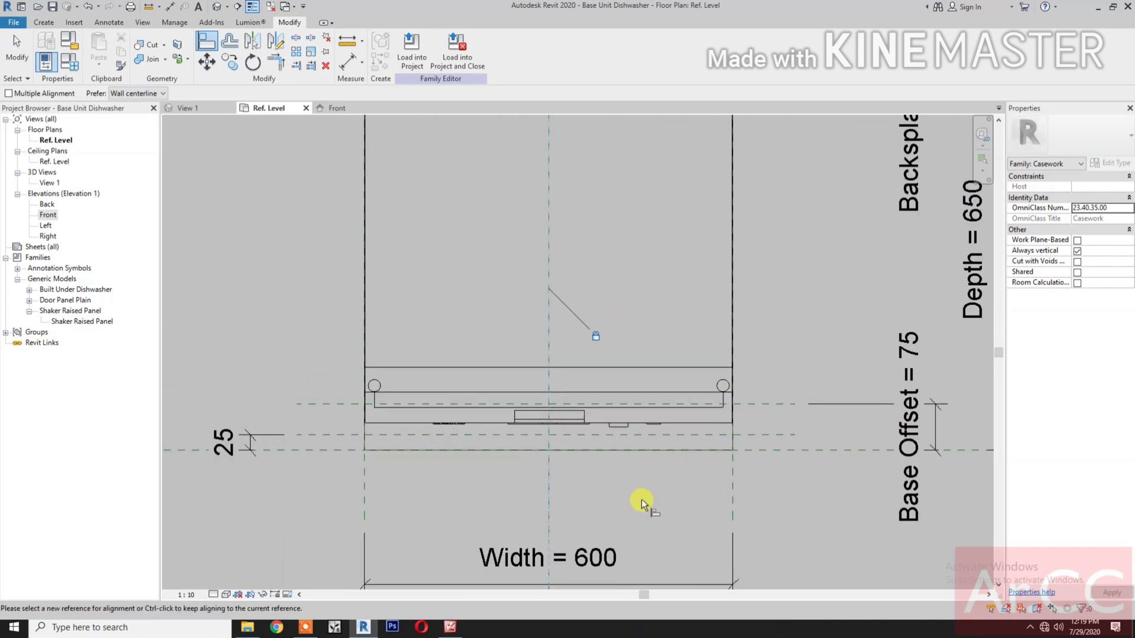
{"action": "left_click", "coordinate": [752, 446]}
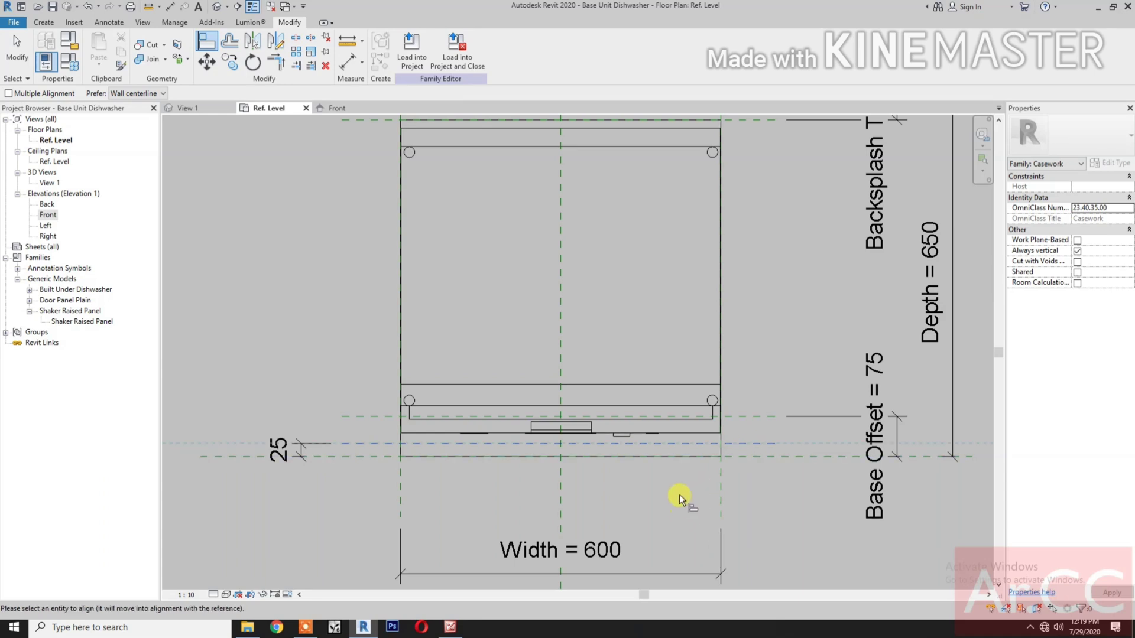
{"action": "left_click", "coordinate": [683, 422]}
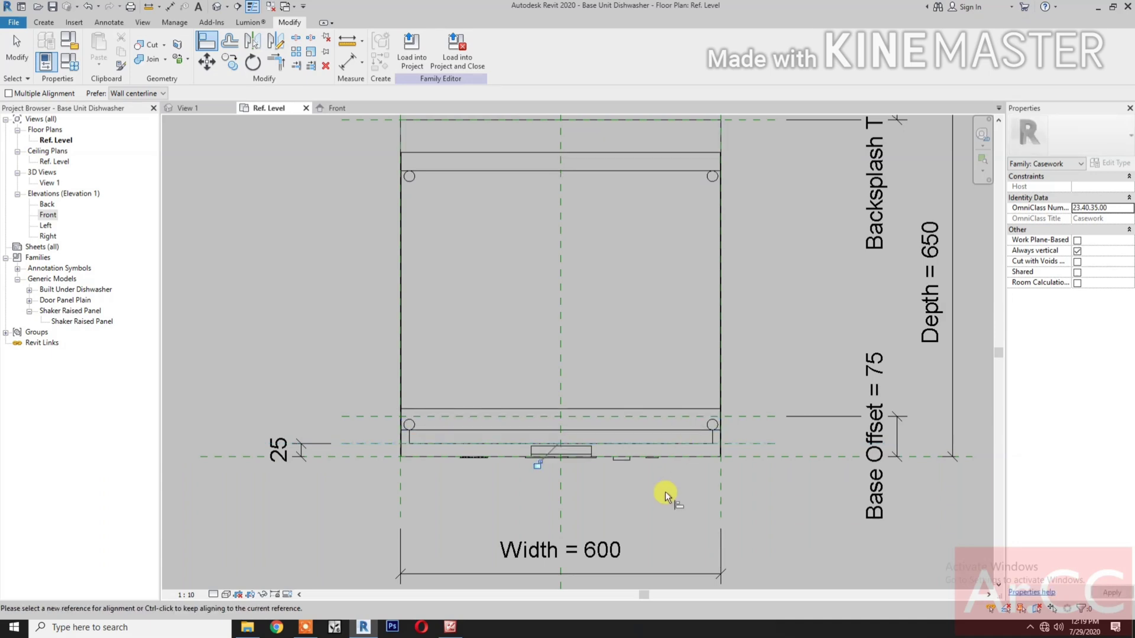
{"action": "left_click", "coordinate": [536, 465]}
{"action": "left_click", "coordinate": [204, 111]}
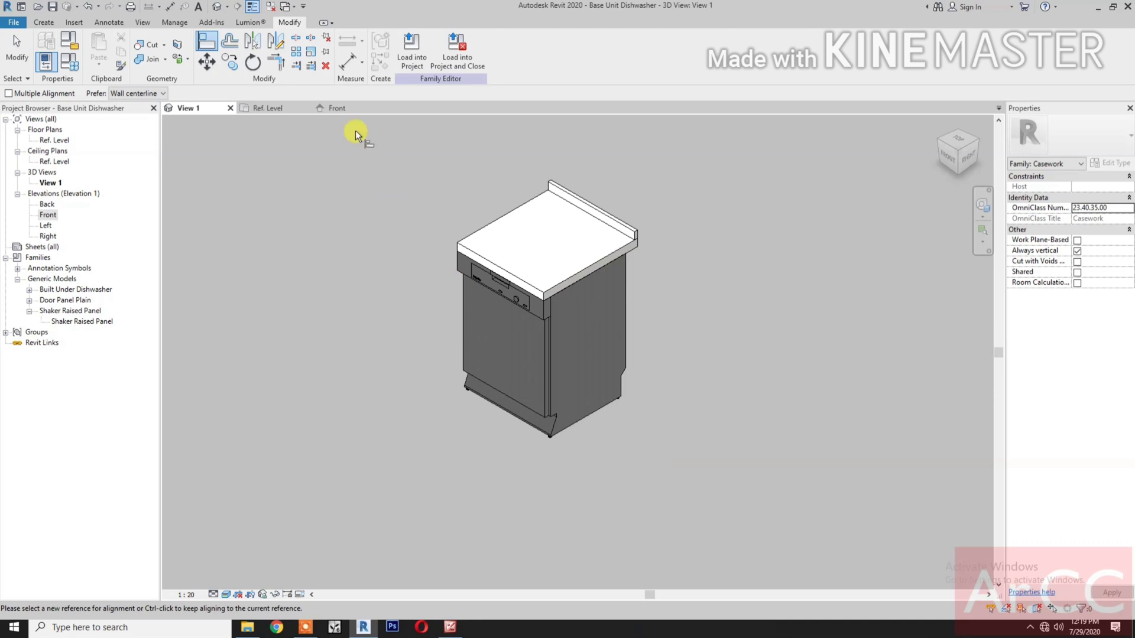
Place one Door Panel Plain instance on the dishwasher's front face in the Front elevation.
{"action": "left_click", "coordinate": [277, 113]}
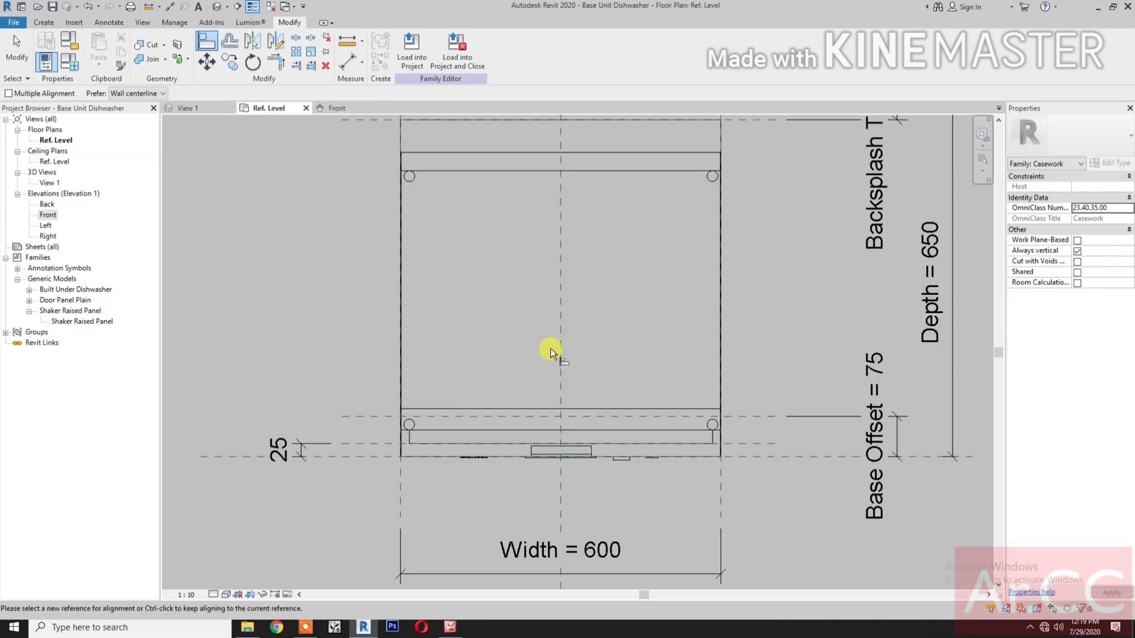
{"action": "scroll", "coordinate": [551, 352], "scroll_direction": "down", "scroll_amount": 2}
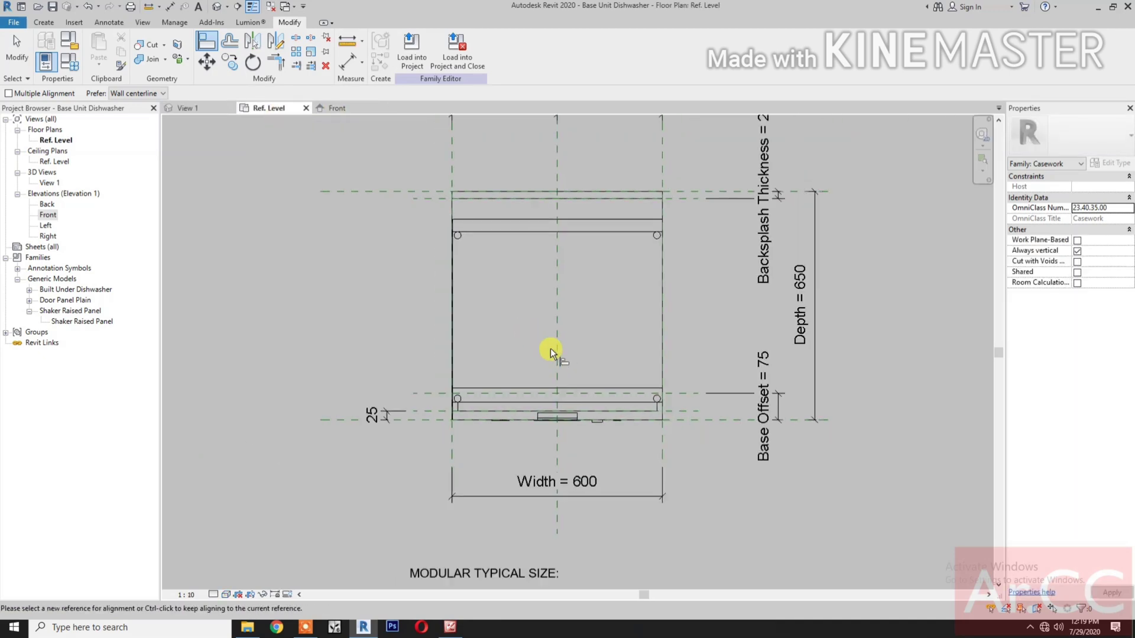
{"action": "left_click", "coordinate": [29, 301]}
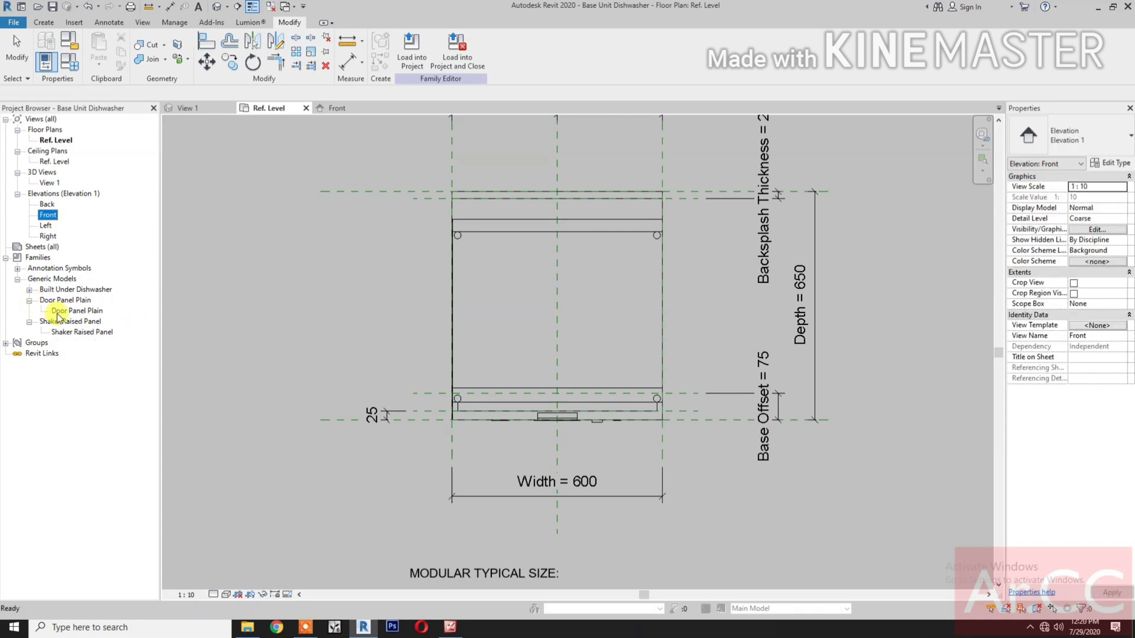
{"action": "left_click", "coordinate": [337, 108]}
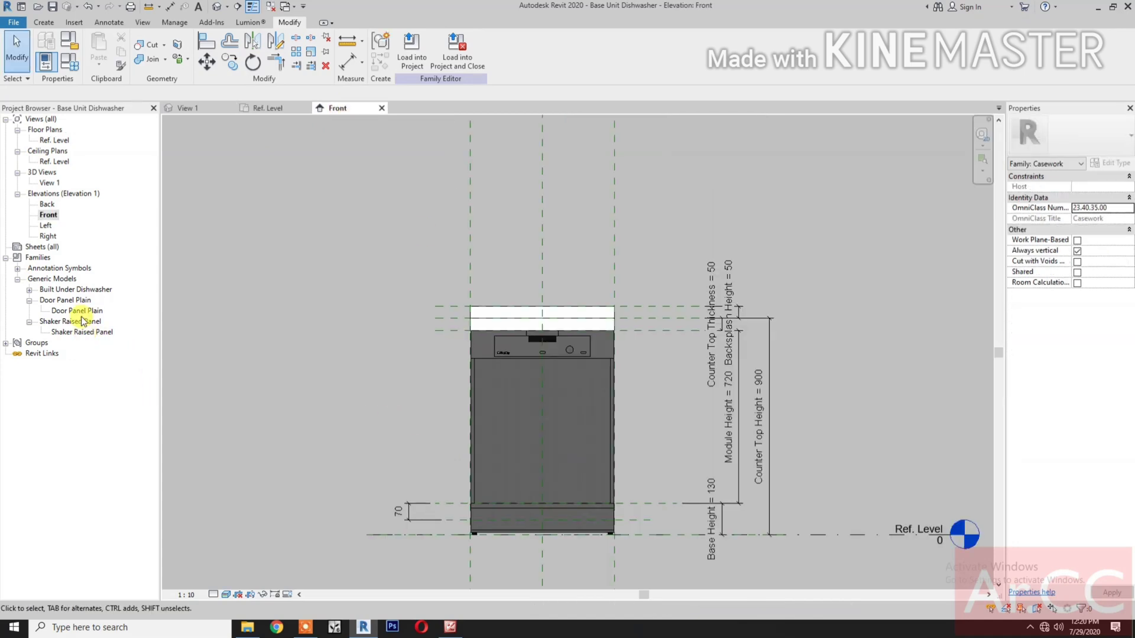
{"action": "left_click_drag", "start_coordinate": [77, 310], "coordinate": [296, 275]}
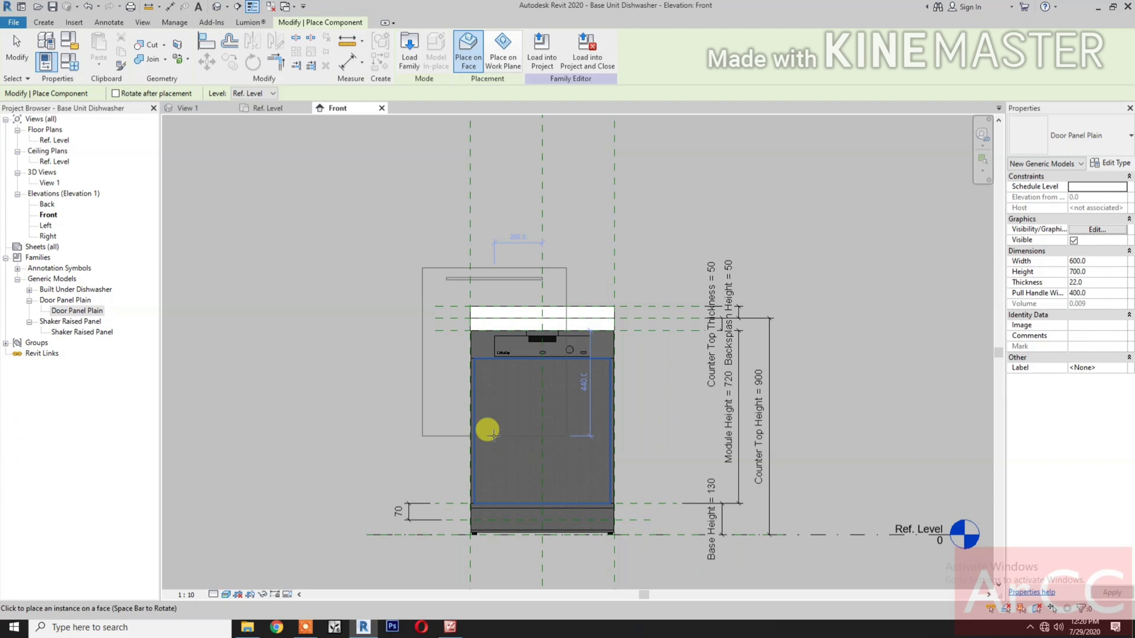
{"action": "left_click", "coordinate": [493, 436]}
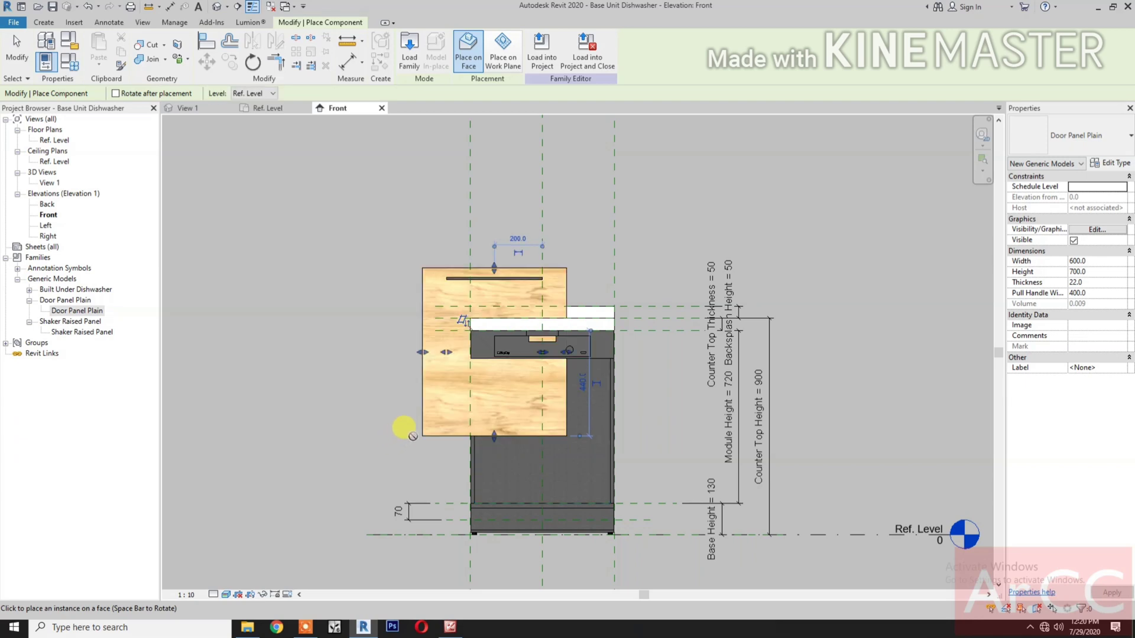
{"action": "key", "text": "Escape"}
{"action": "key", "text": "Escape"}
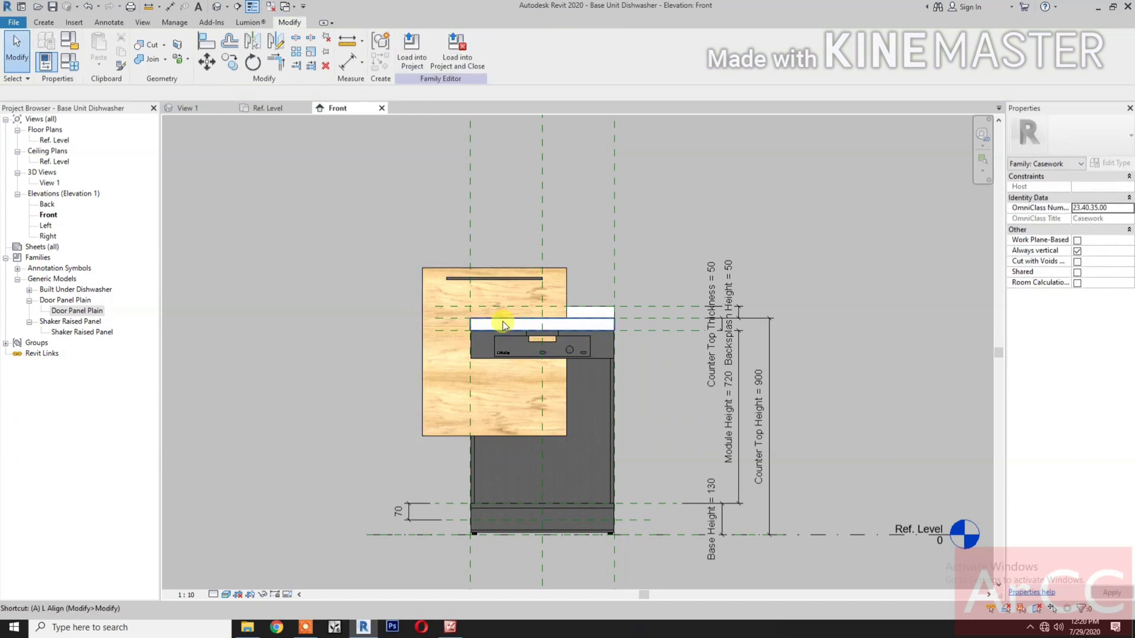
Align the door panel's left/right centre to the cabinet's centre reference plane and lock it.
{"action": "key", "text": "a"}
{"action": "key", "text": "l"}
{"action": "left_click", "coordinate": [540, 202]}
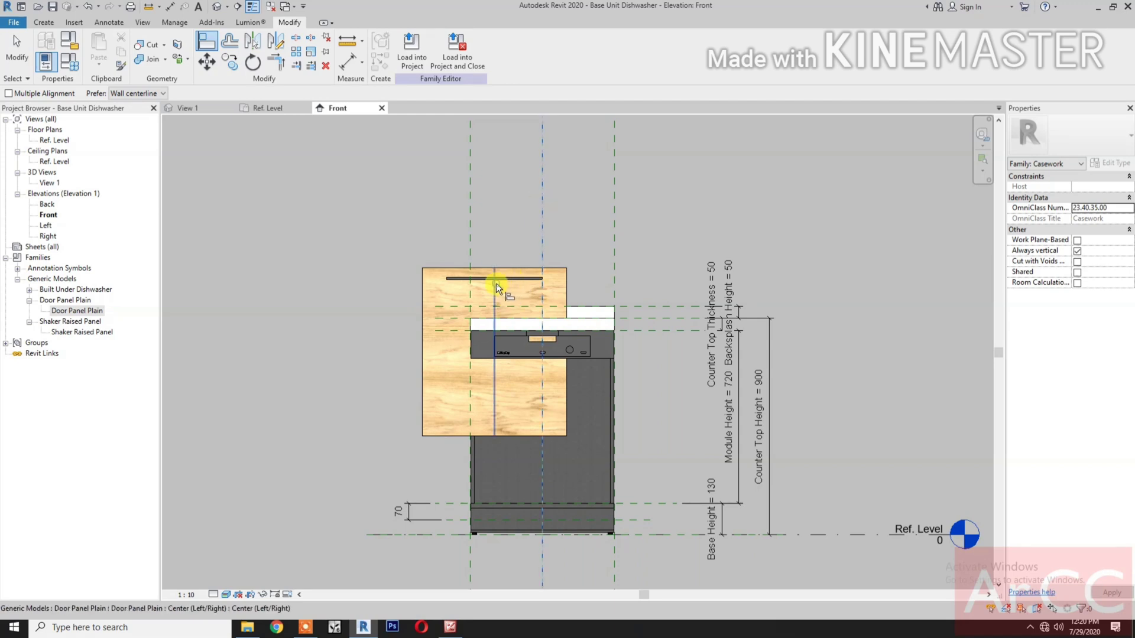
{"action": "left_click", "coordinate": [496, 283]}
{"action": "left_click", "coordinate": [563, 374]}
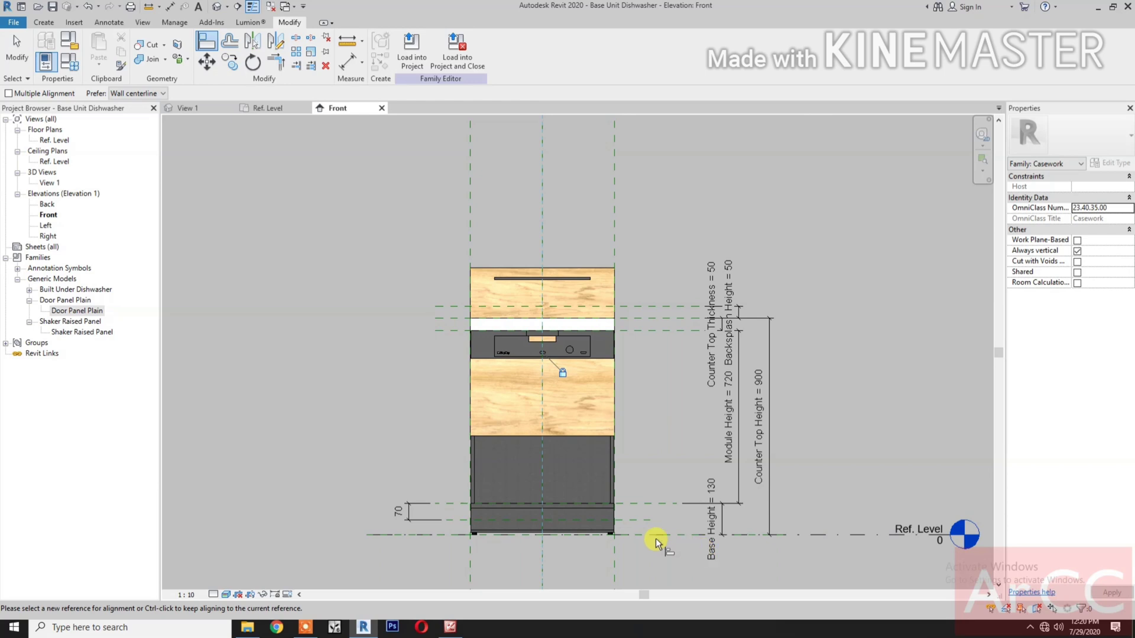
Align the door panel's lower edge to the lower reference plane of the 70 mm dimension and lock it.
{"action": "left_click", "coordinate": [638, 522]}
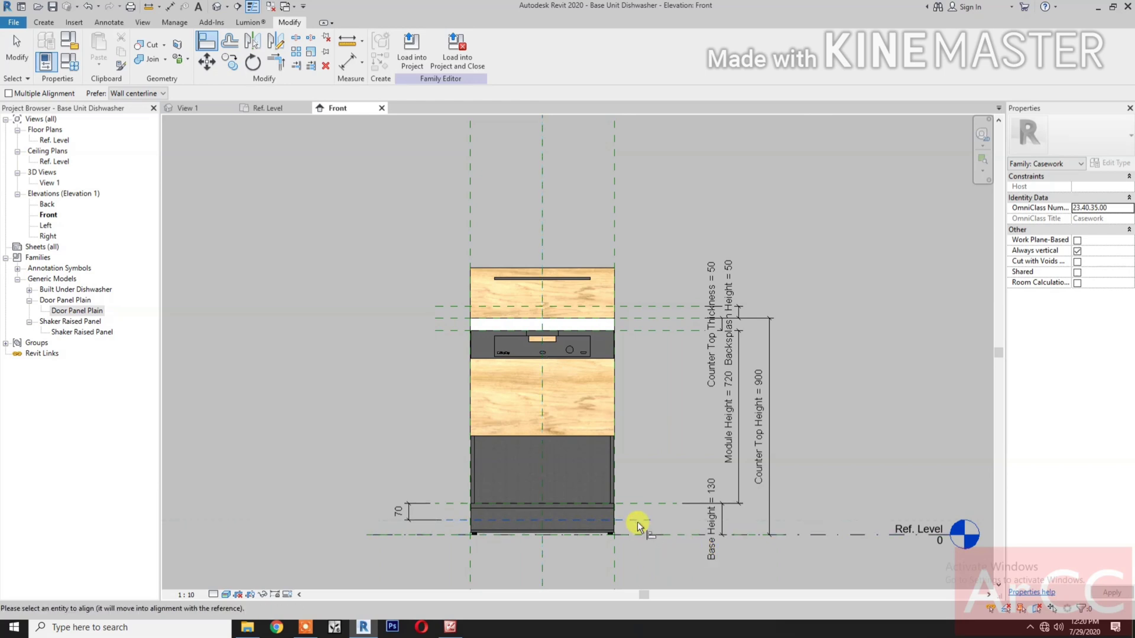
{"action": "left_click", "coordinate": [591, 437]}
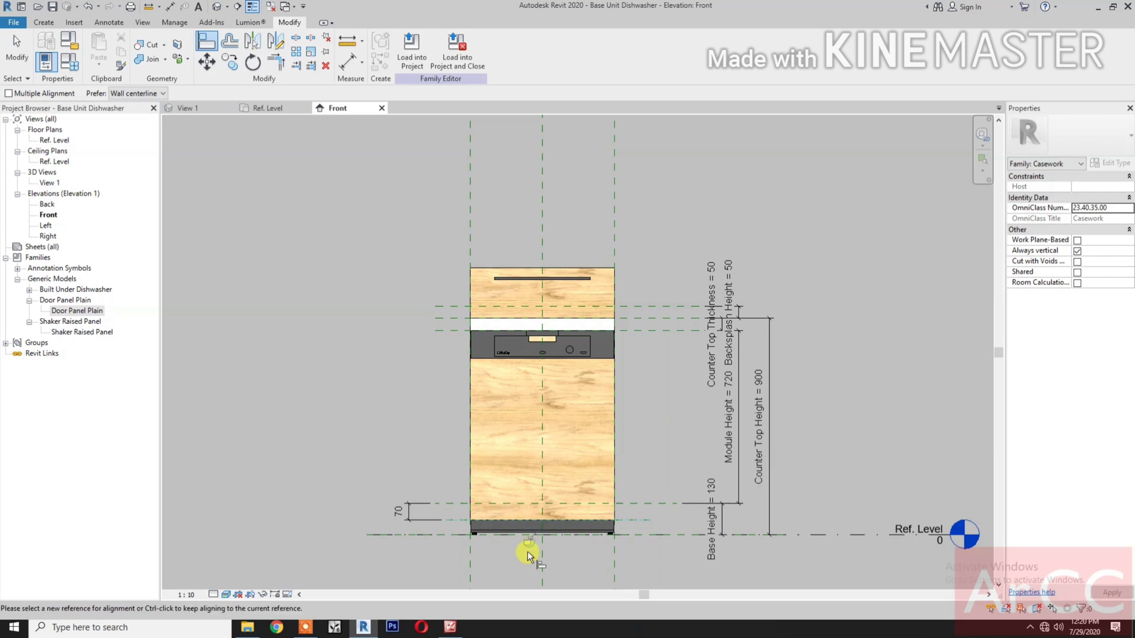
{"action": "middle_click_drag", "start_coordinate": [528, 552], "coordinate": [537, 552]}
{"action": "key", "text": "Escape"}
{"action": "key", "text": "Escape"}
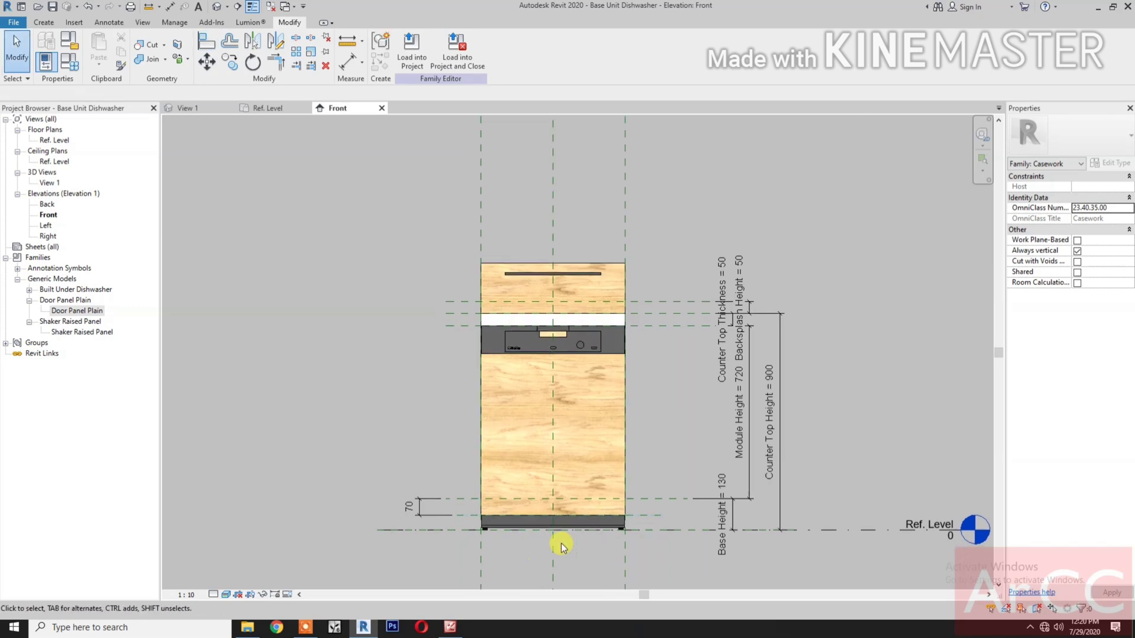
Edit the Door Panel Plain family and associate its pull handle's visibility with a new type parameter named Pull Handle On/Off.
{"action": "left_click", "coordinate": [588, 278]}
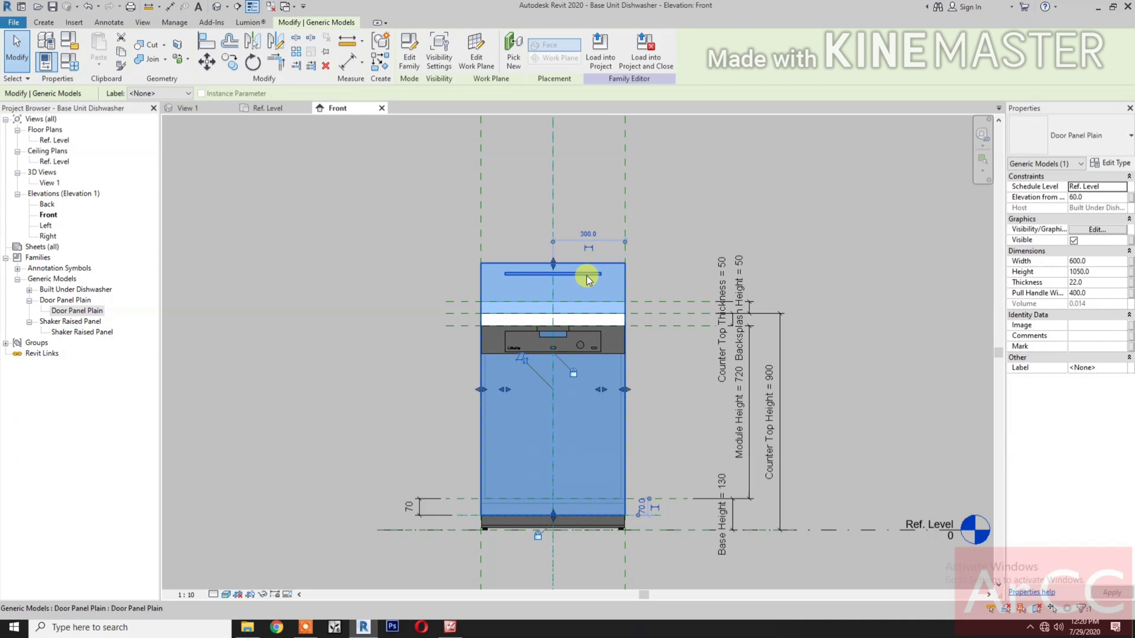
{"action": "left_click", "coordinate": [411, 62]}
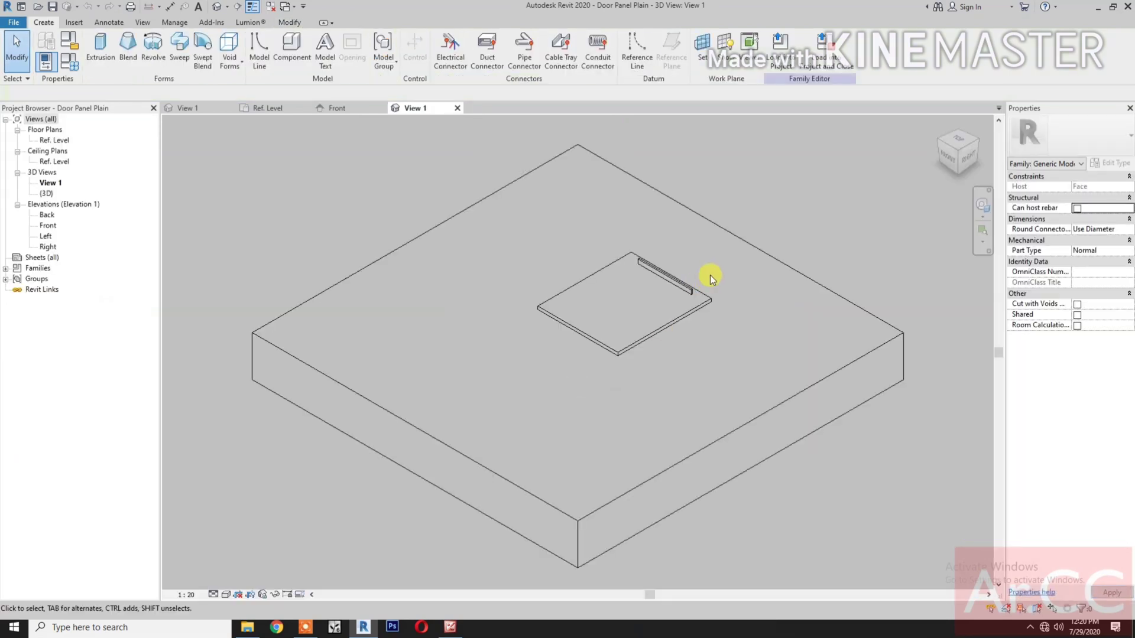
{"action": "scroll", "coordinate": [711, 275], "scroll_direction": "up", "scroll_amount": 2}
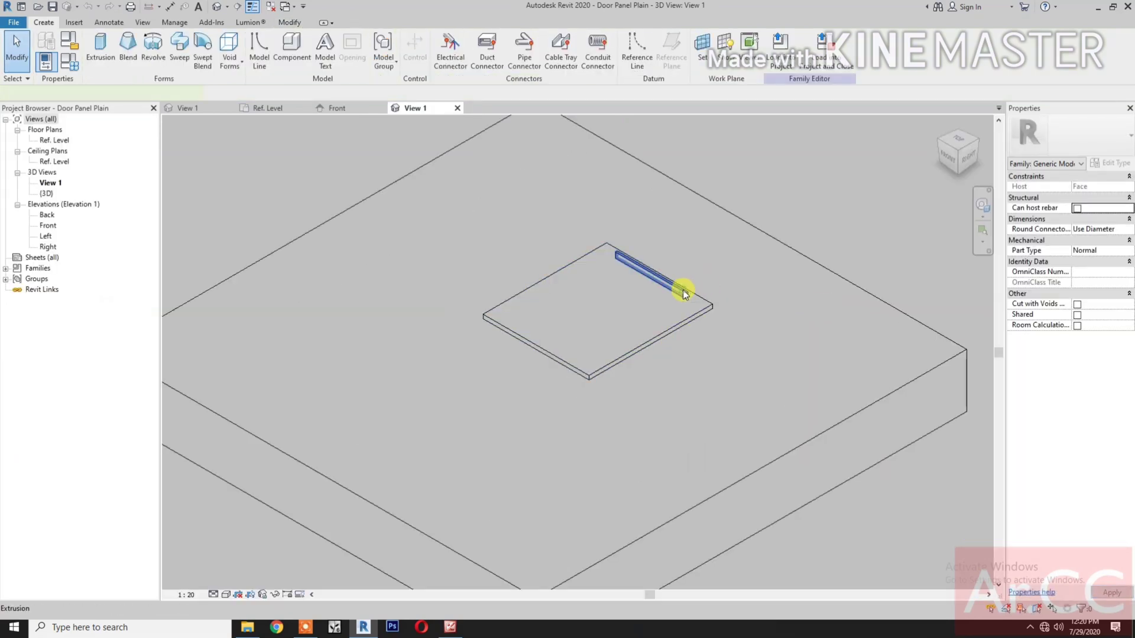
{"action": "left_click", "coordinate": [683, 289]}
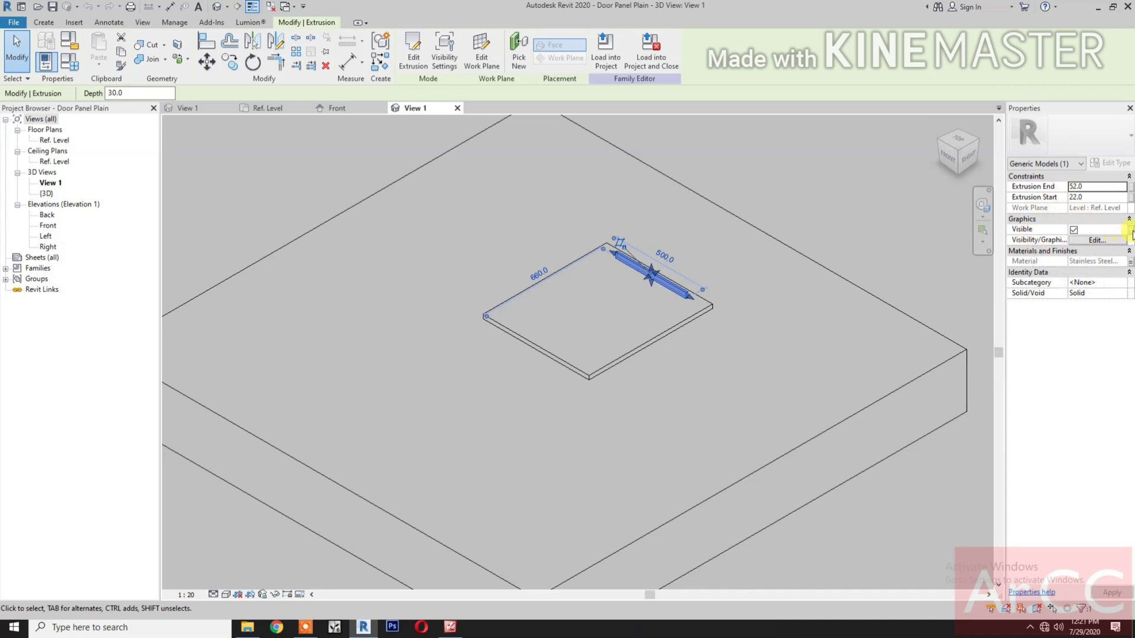
{"action": "left_click", "coordinate": [1131, 231]}
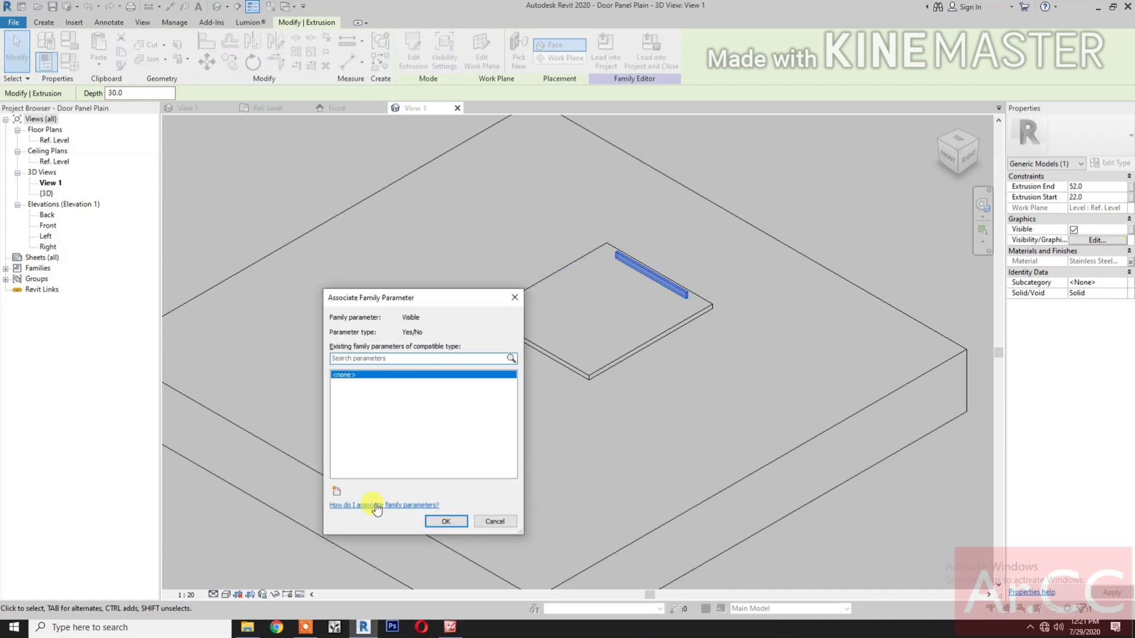
{"action": "left_click", "coordinate": [338, 491]}
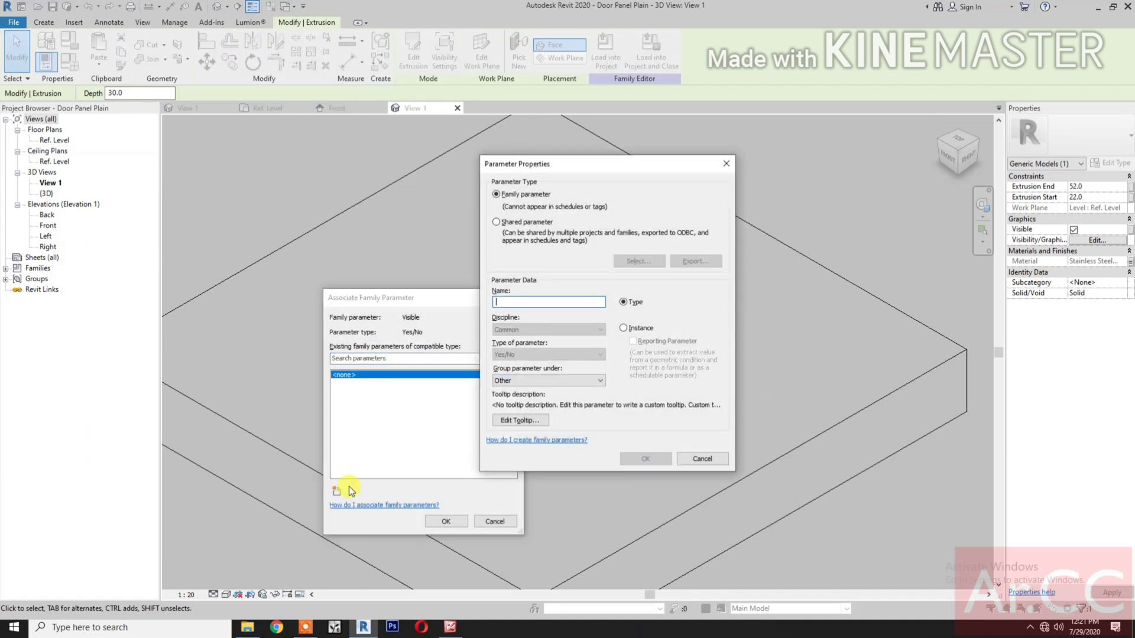
{"action": "type", "text": "Pull Handle On/Off"}
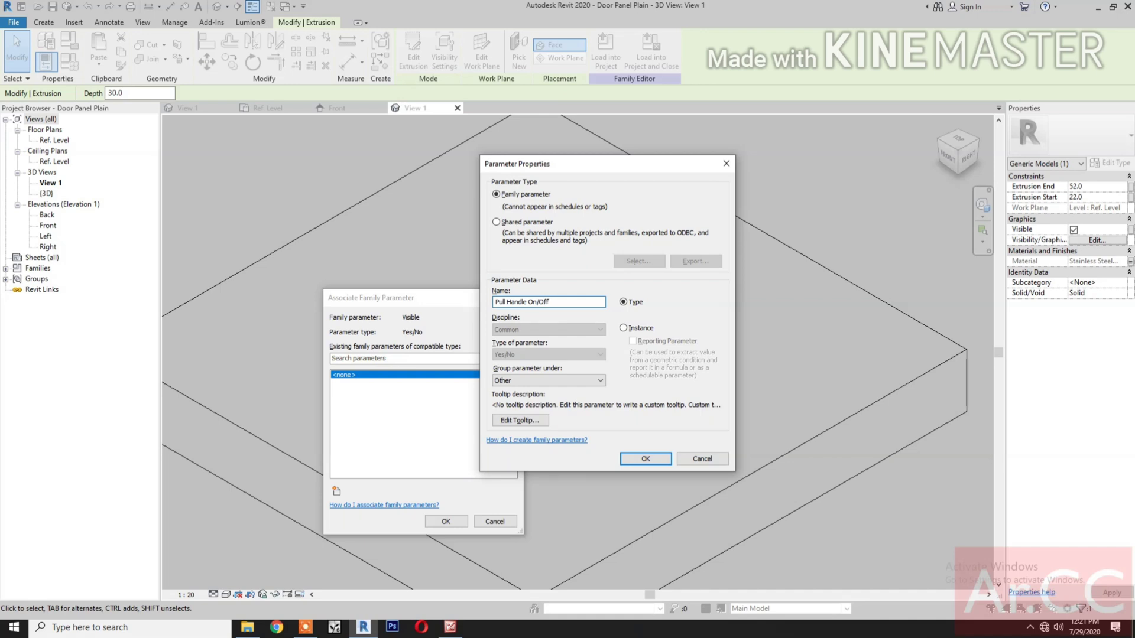
{"action": "left_click", "coordinate": [647, 459]}
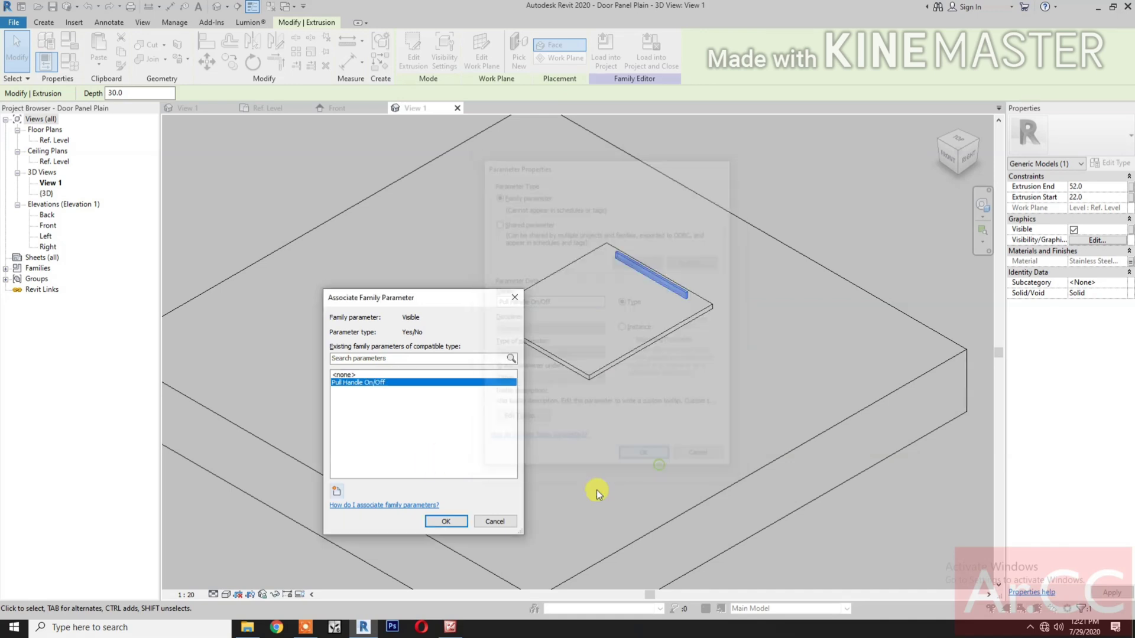
{"action": "left_click", "coordinate": [446, 522]}
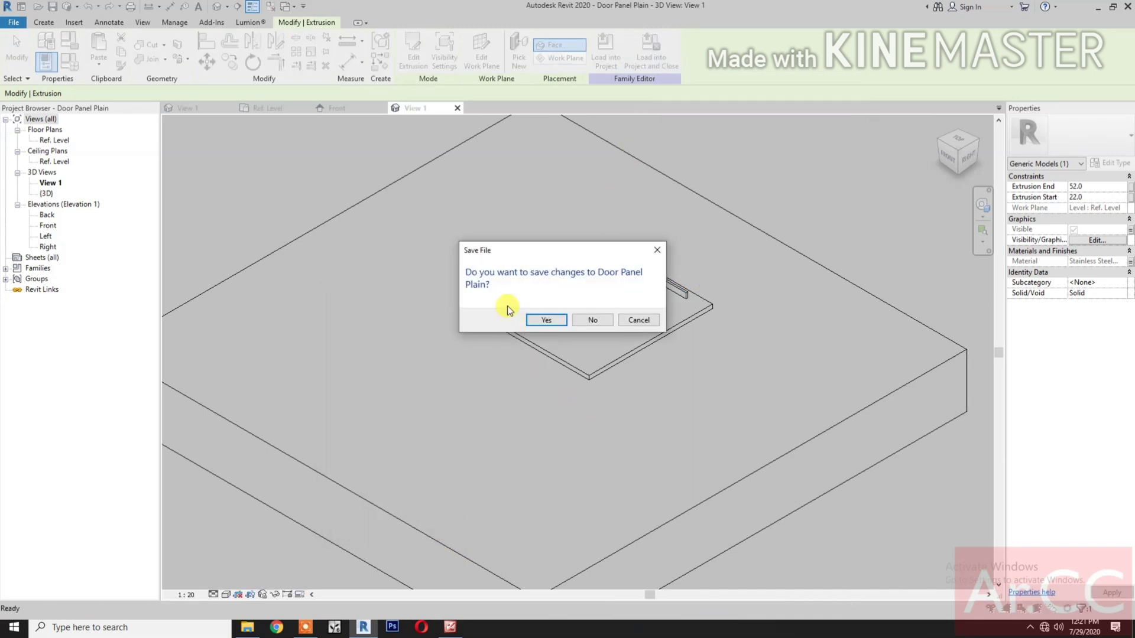
Reload the door panel family unsaved, overwriting only the existing version, and turn off Pull Handle On/Off in its type properties.
{"action": "left_click", "coordinate": [591, 320]}
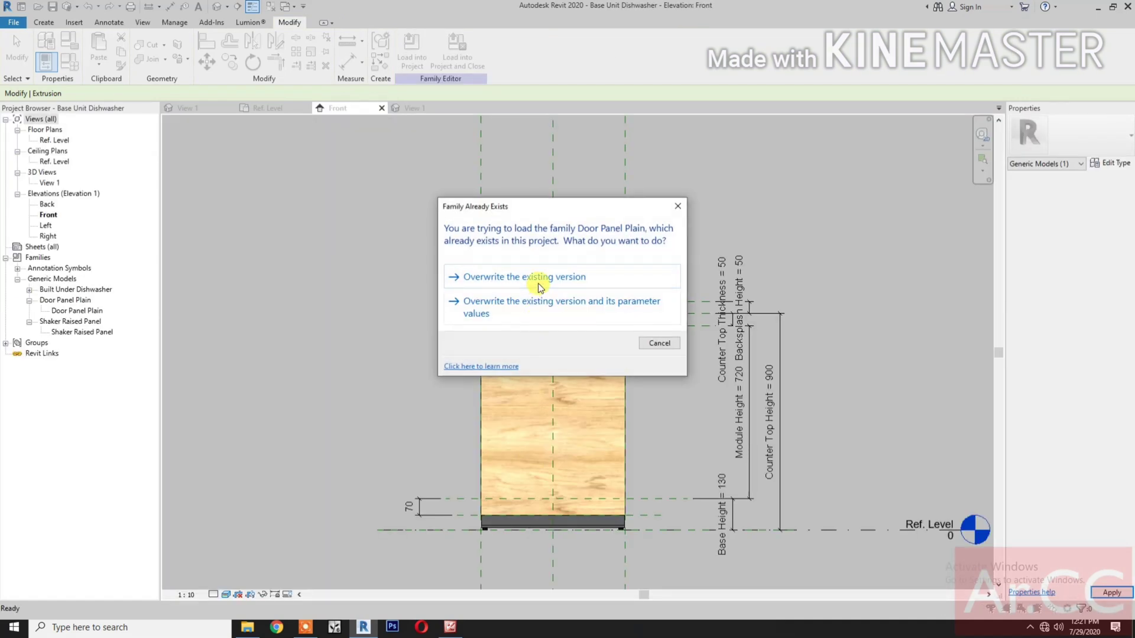
{"action": "left_click", "coordinate": [534, 279]}
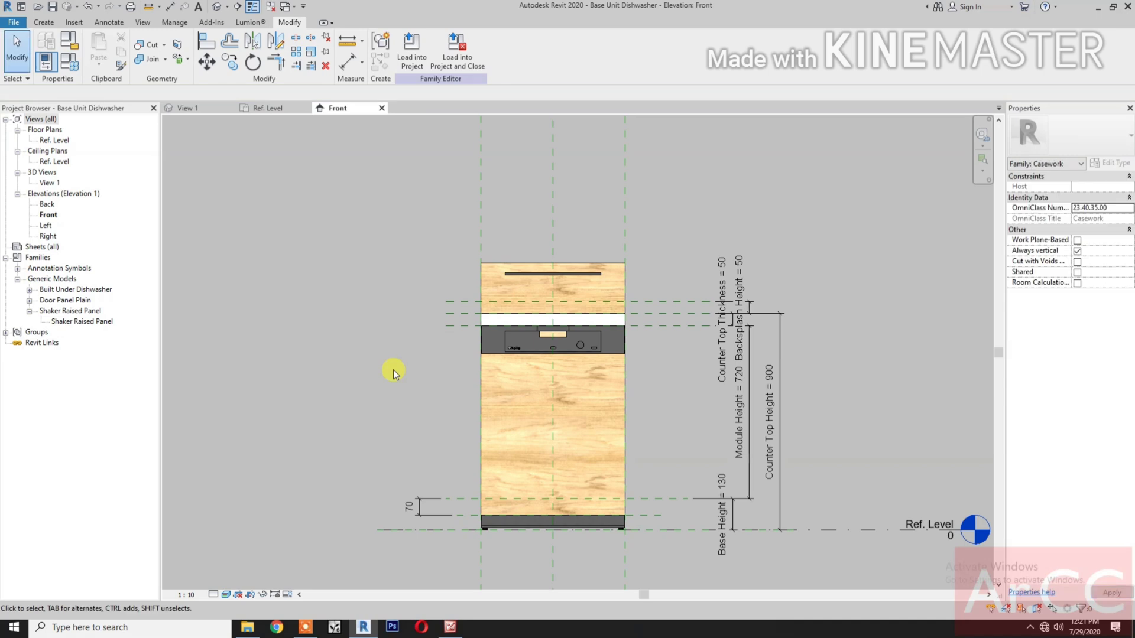
{"action": "left_click", "coordinate": [509, 272]}
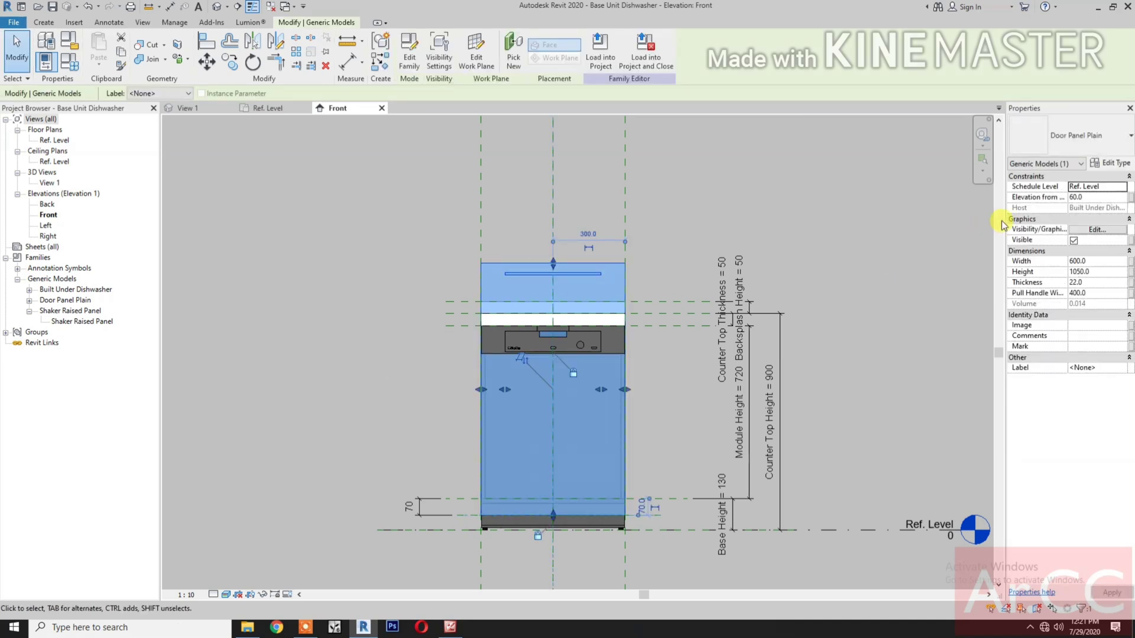
{"action": "left_click", "coordinate": [1117, 166]}
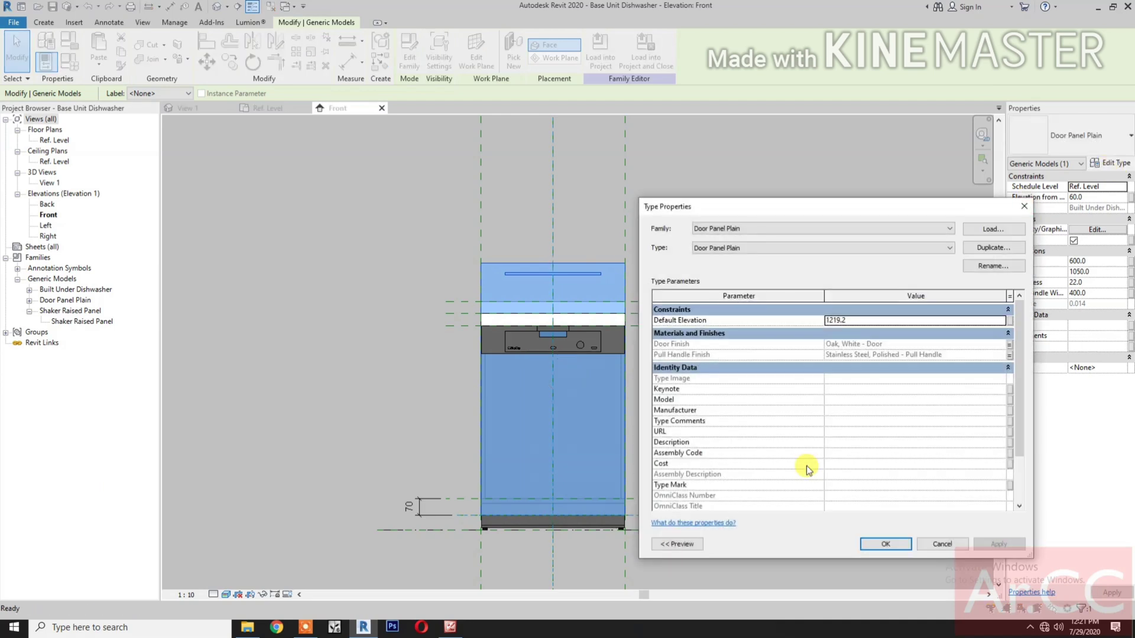
{"action": "scroll", "coordinate": [801, 469], "scroll_direction": "down", "scroll_amount": 5}
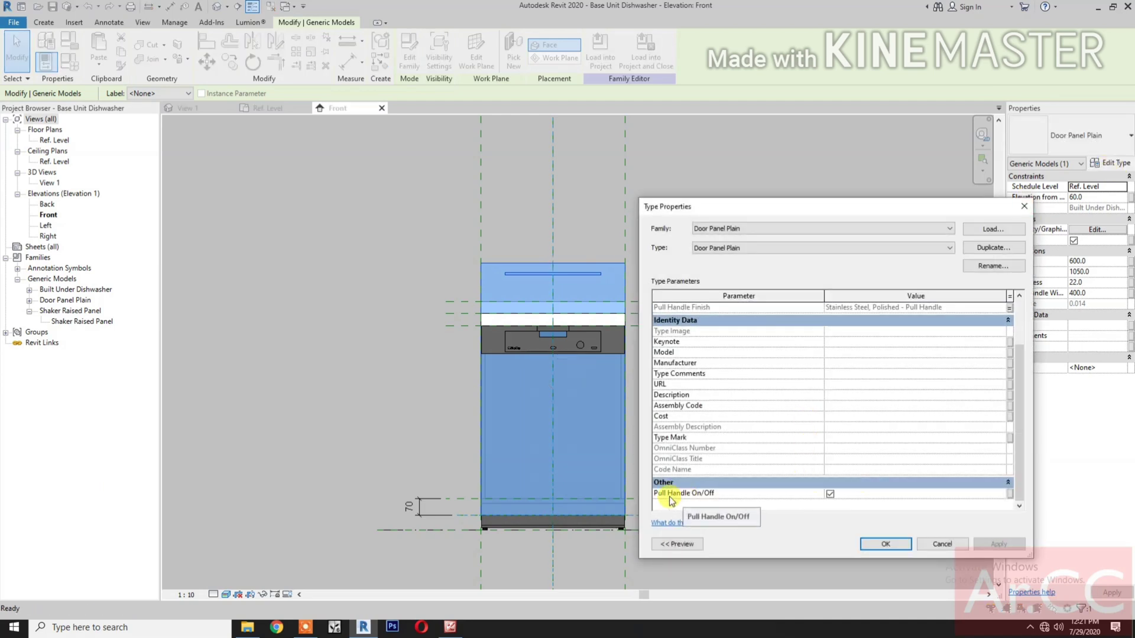
{"action": "left_click", "coordinate": [830, 494]}
{"action": "left_click", "coordinate": [870, 544]}
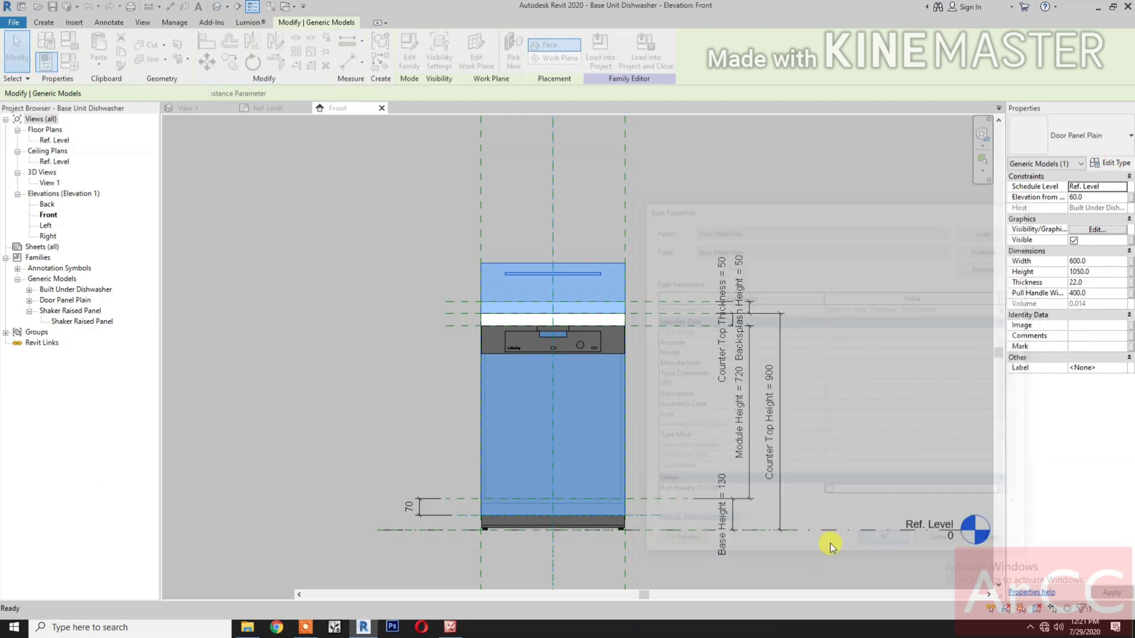
{"action": "left_click", "coordinate": [867, 402]}
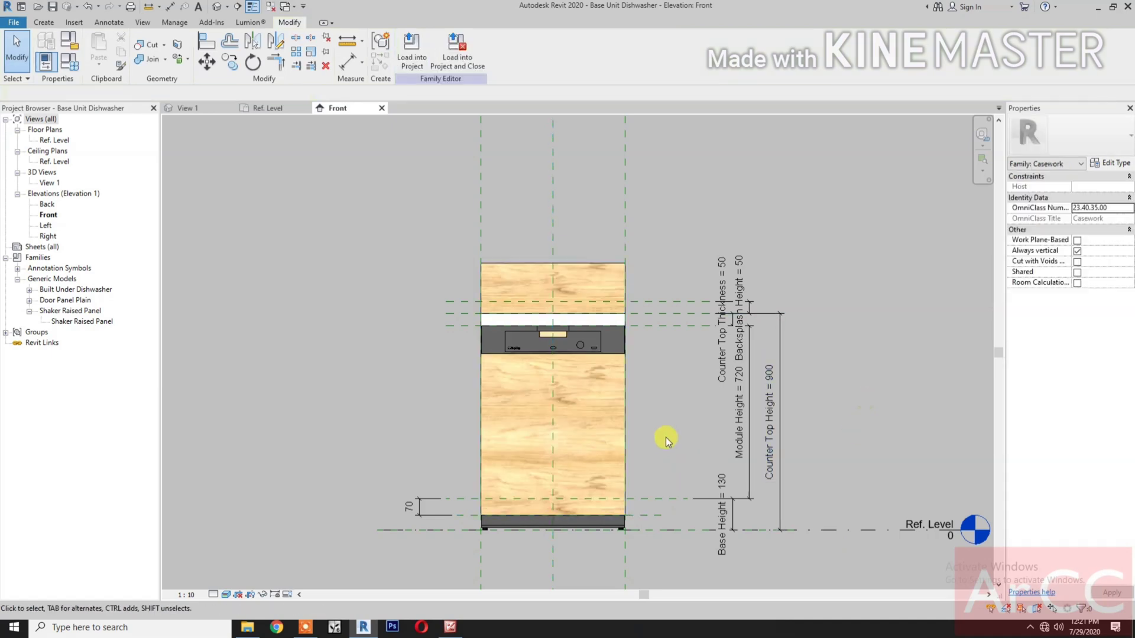
Associate the built-under dishwasher's Panel dimension with a new type parameter named Dishwasher Panel.
{"action": "scroll", "coordinate": [667, 441], "scroll_direction": "up", "scroll_amount": 2}
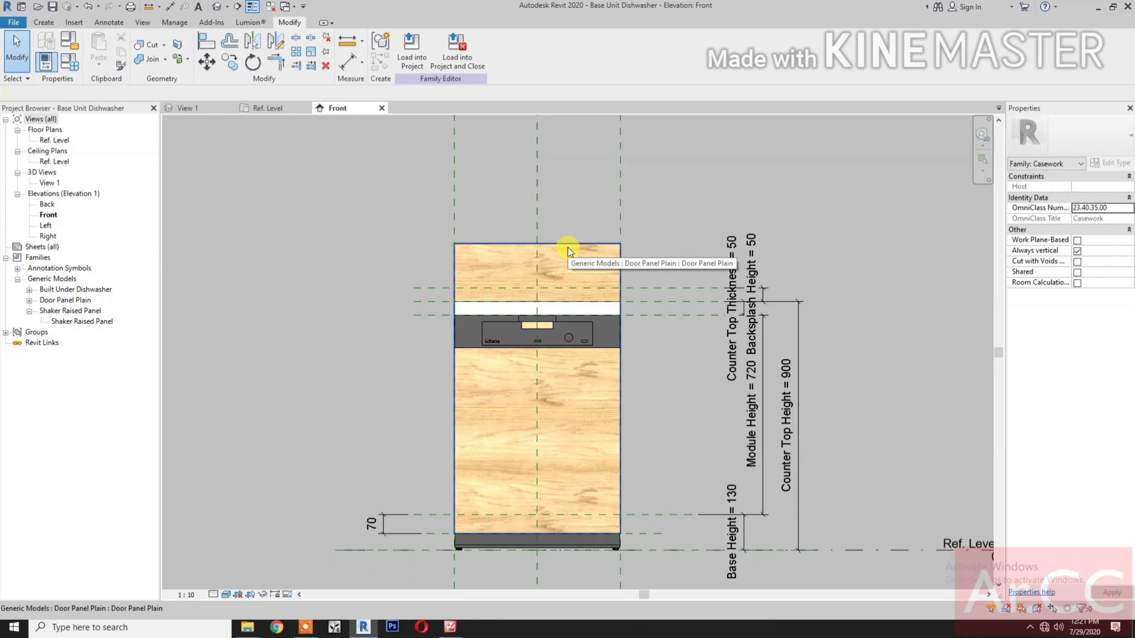
{"action": "left_click", "coordinate": [572, 337]}
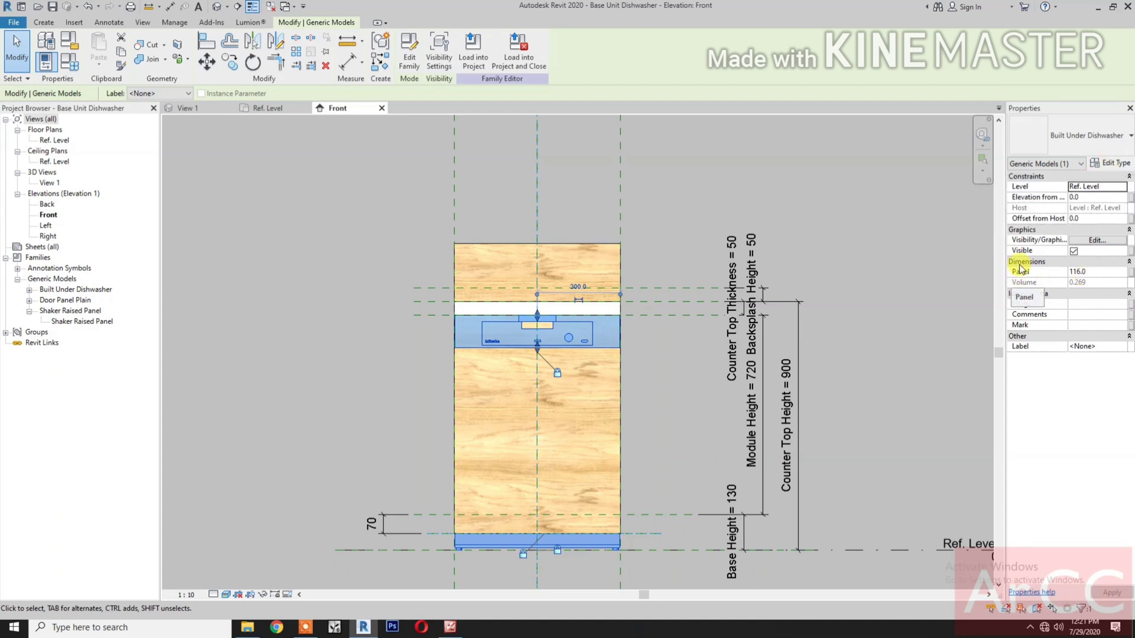
{"action": "left_click", "coordinate": [1130, 277]}
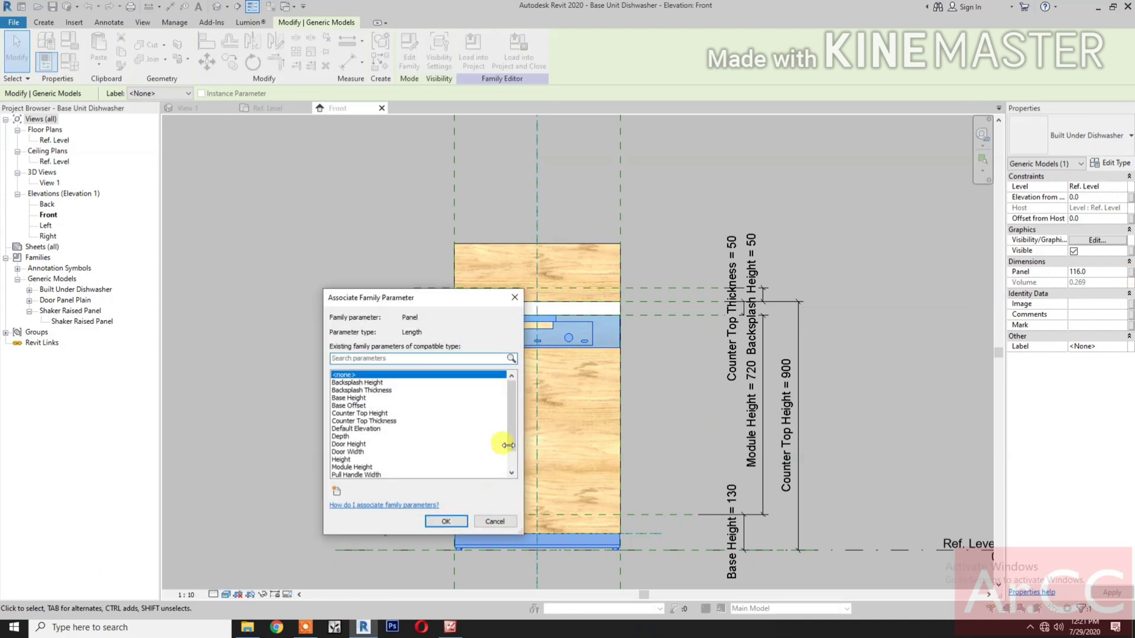
{"action": "left_click", "coordinate": [336, 491]}
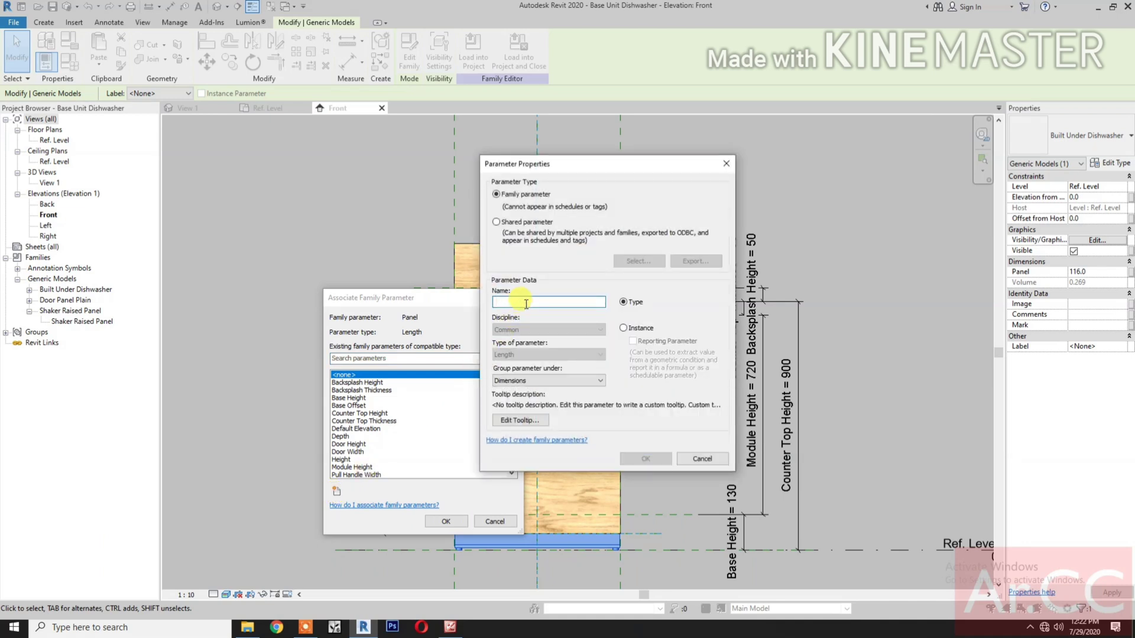
{"action": "type", "text": "Dishwasher Panel"}
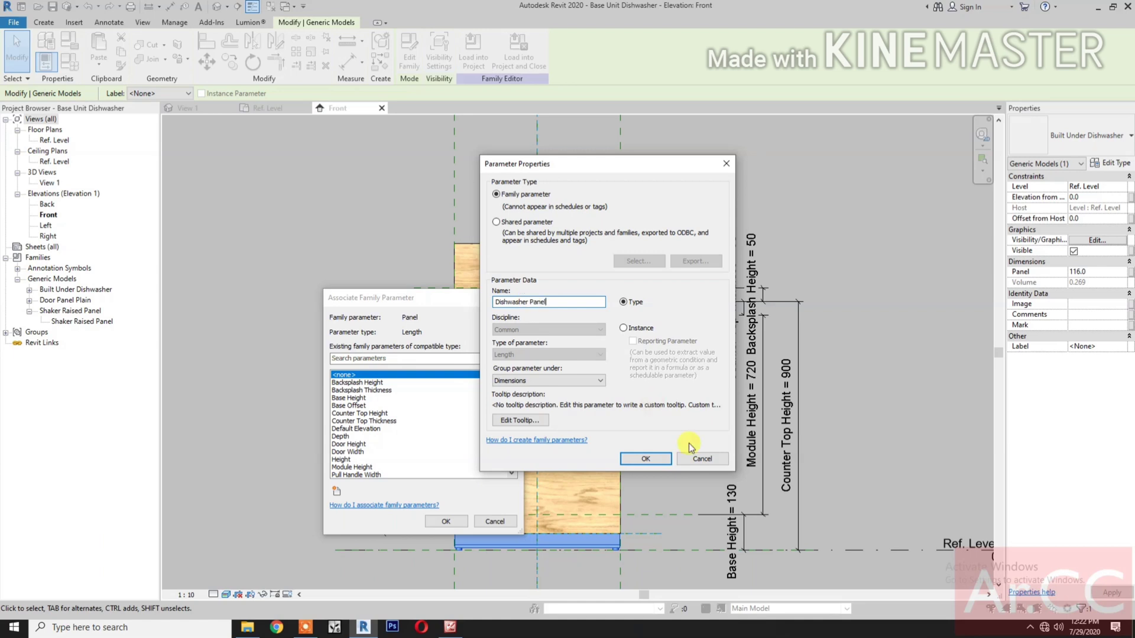
{"action": "left_click", "coordinate": [644, 460]}
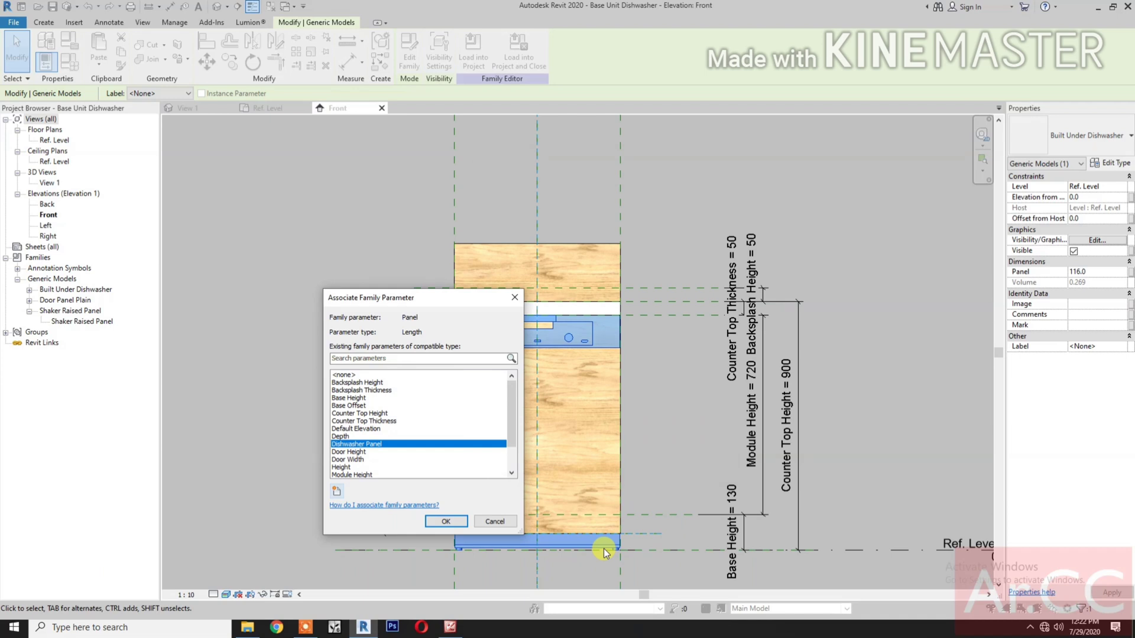
{"action": "left_click", "coordinate": [444, 522]}
{"action": "left_click", "coordinate": [368, 448]}
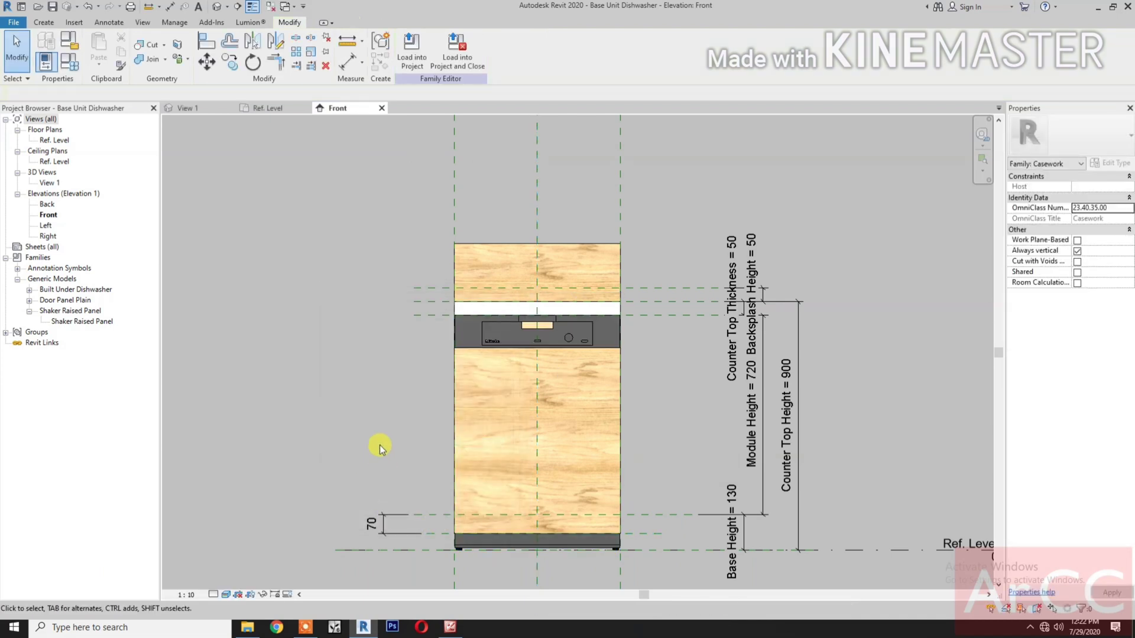
Associate the door panel's Width with the Door Width parameter and inspect the gaps along its side edges.
{"action": "left_click", "coordinate": [486, 246]}
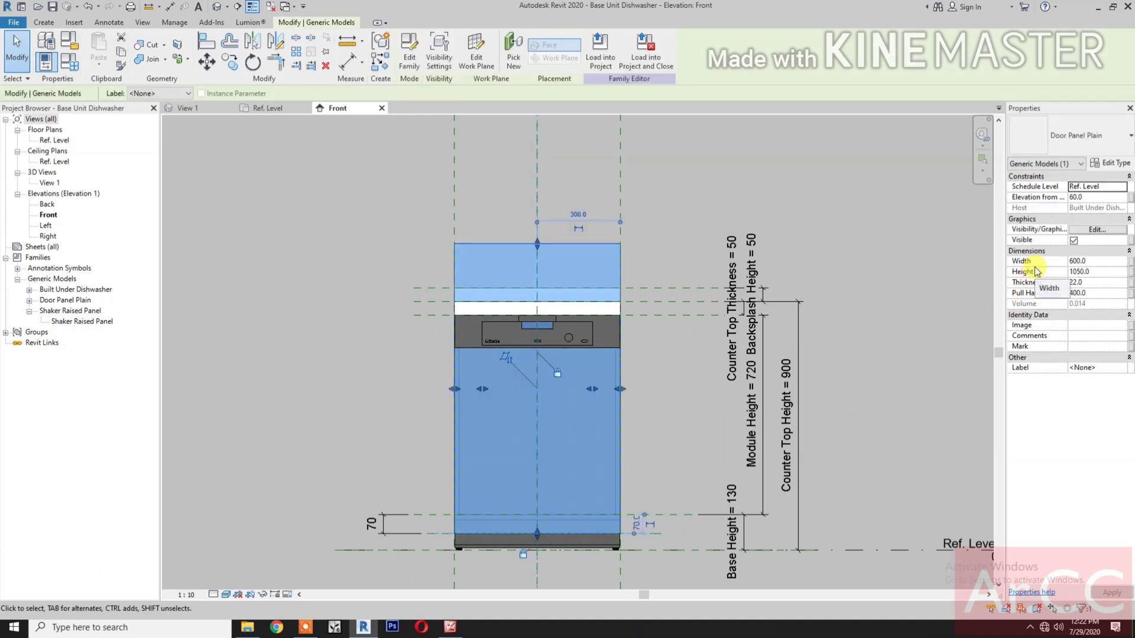
{"action": "left_click", "coordinate": [1130, 261]}
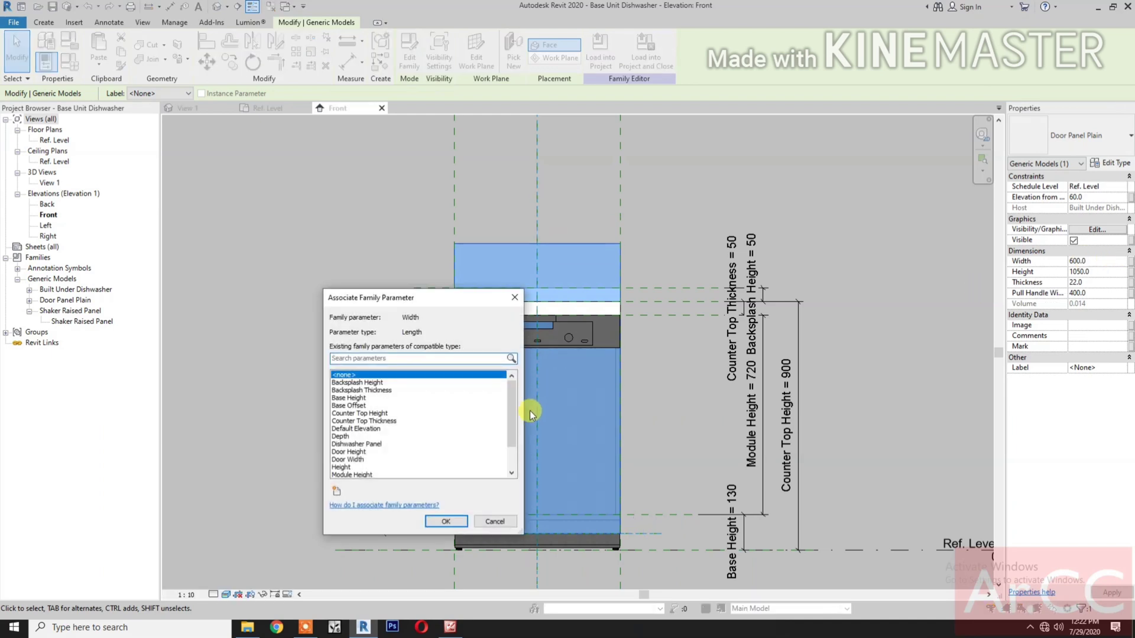
{"action": "left_click", "coordinate": [354, 460]}
{"action": "left_click", "coordinate": [437, 523]}
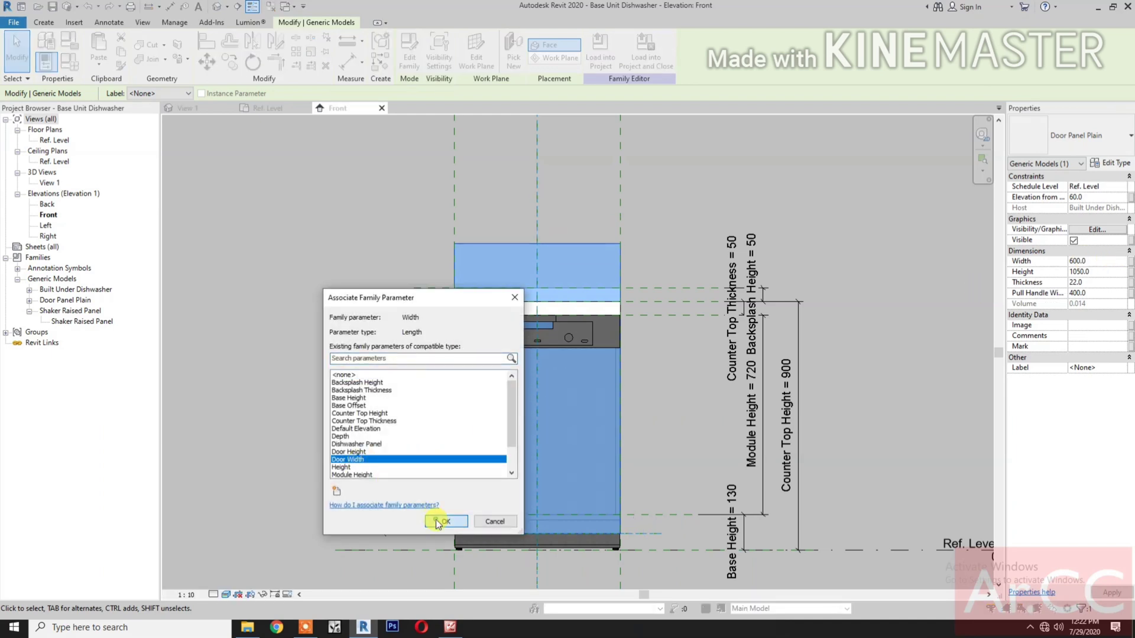
{"action": "scroll", "coordinate": [473, 248], "scroll_direction": "up", "scroll_amount": 2}
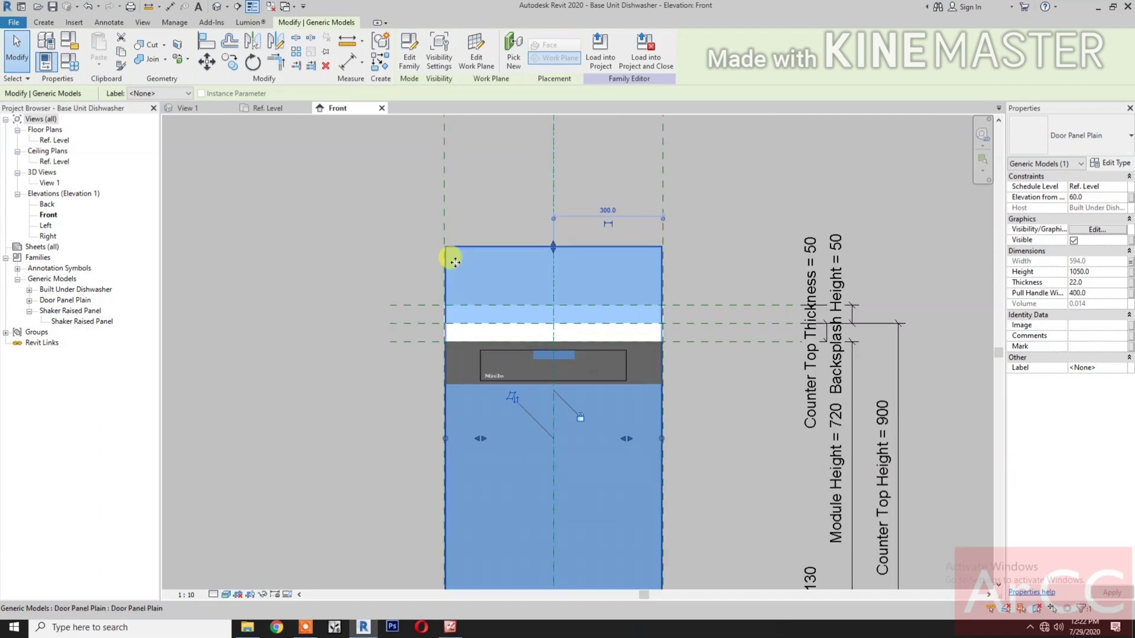
{"action": "scroll", "coordinate": [450, 259], "scroll_direction": "up", "scroll_amount": 2}
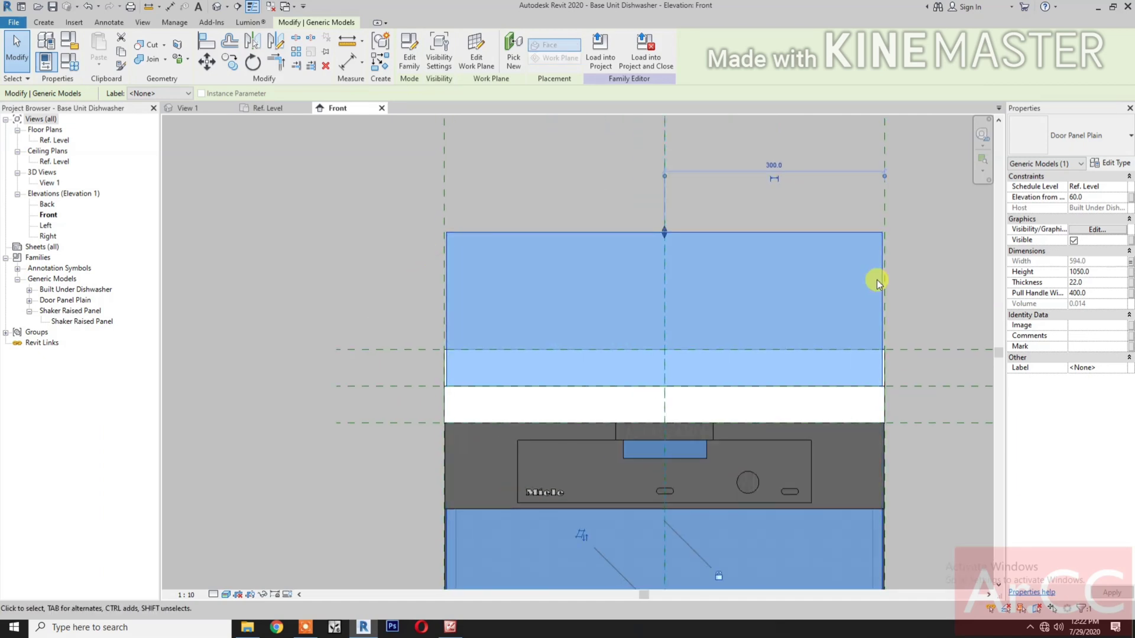
{"action": "scroll", "coordinate": [786, 421], "scroll_direction": "down", "scroll_amount": 4}
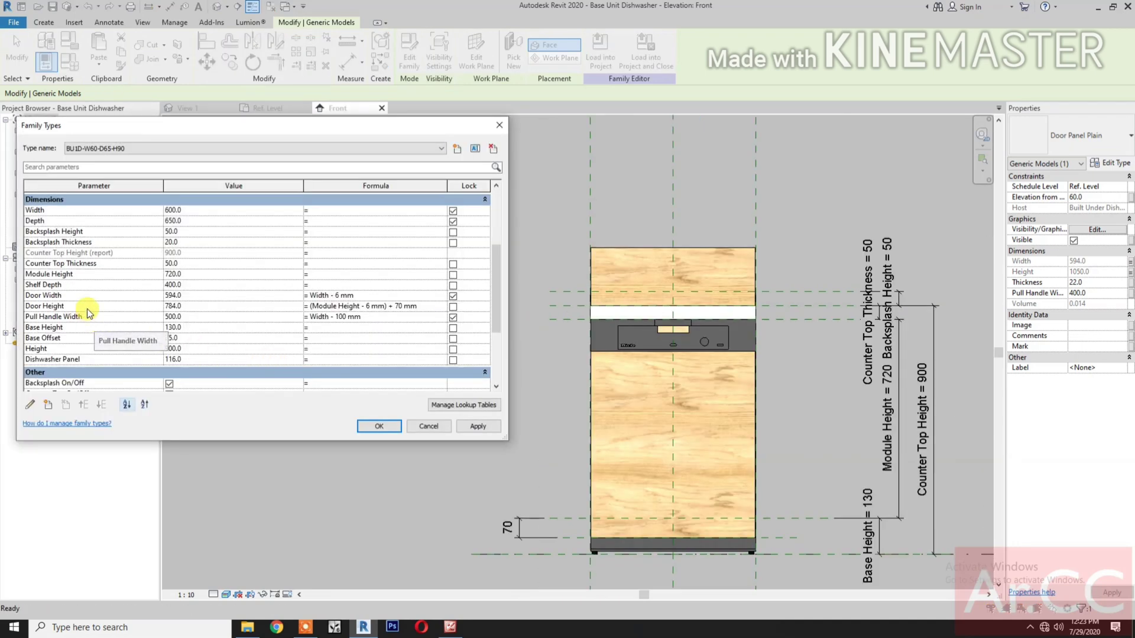
Change the Door Height formula to (Module Height - Dishwasher Panel) + 70 mm in the family types.
{"action": "left_click", "coordinate": [86, 307]}
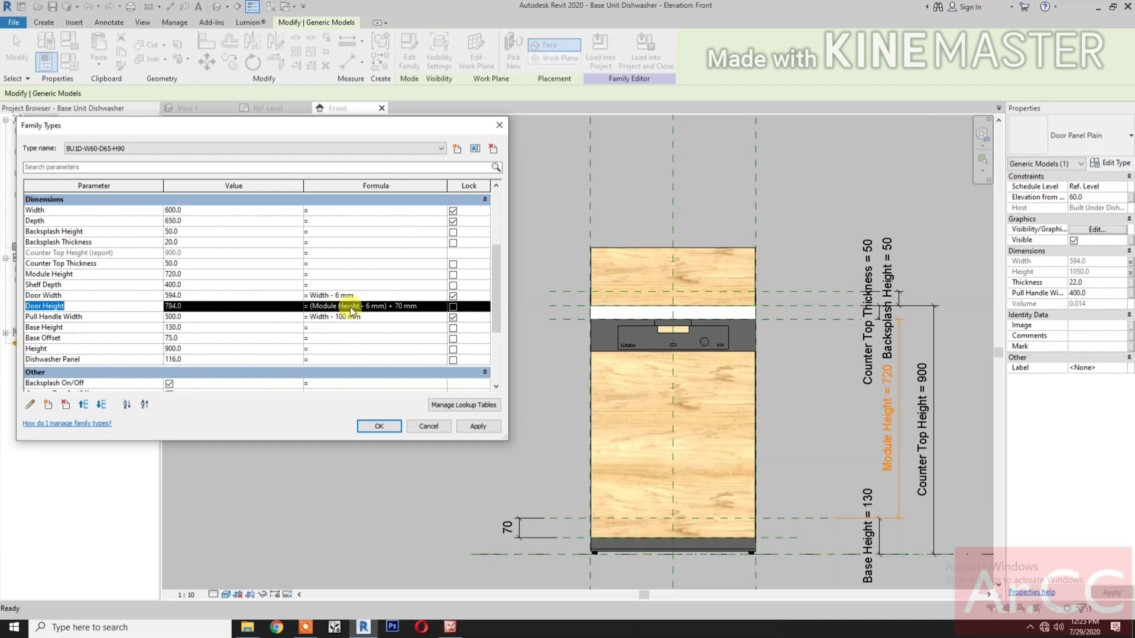
{"action": "left_click", "coordinate": [376, 306]}
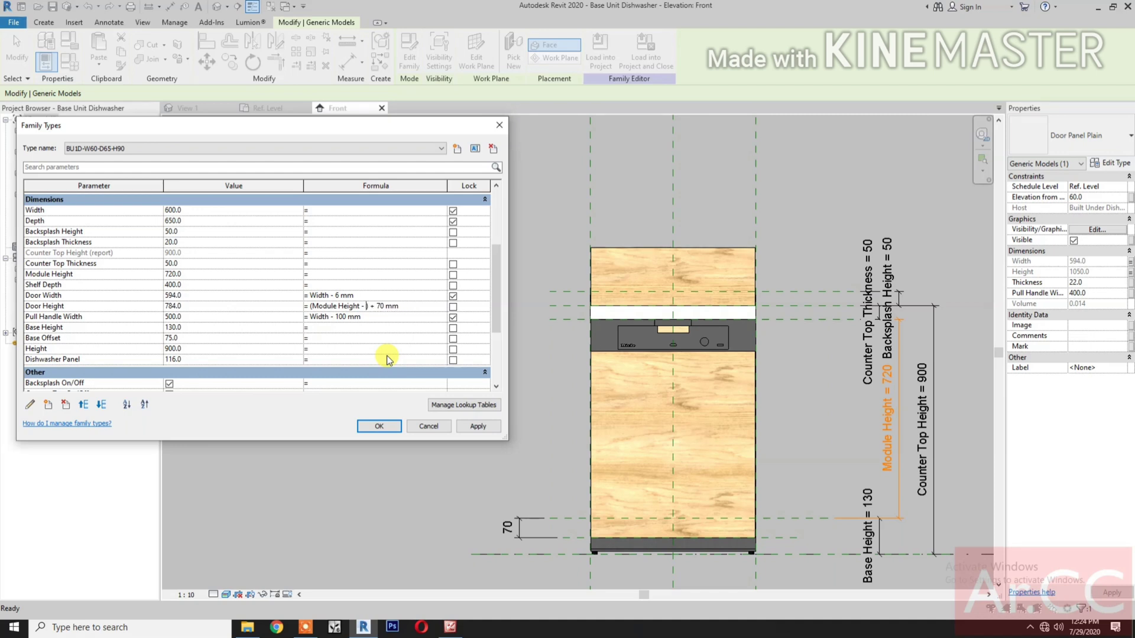
{"action": "type", "text": "h"}
{"action": "type", "text": "washer Panel"}
{"action": "left_click", "coordinate": [479, 426]}
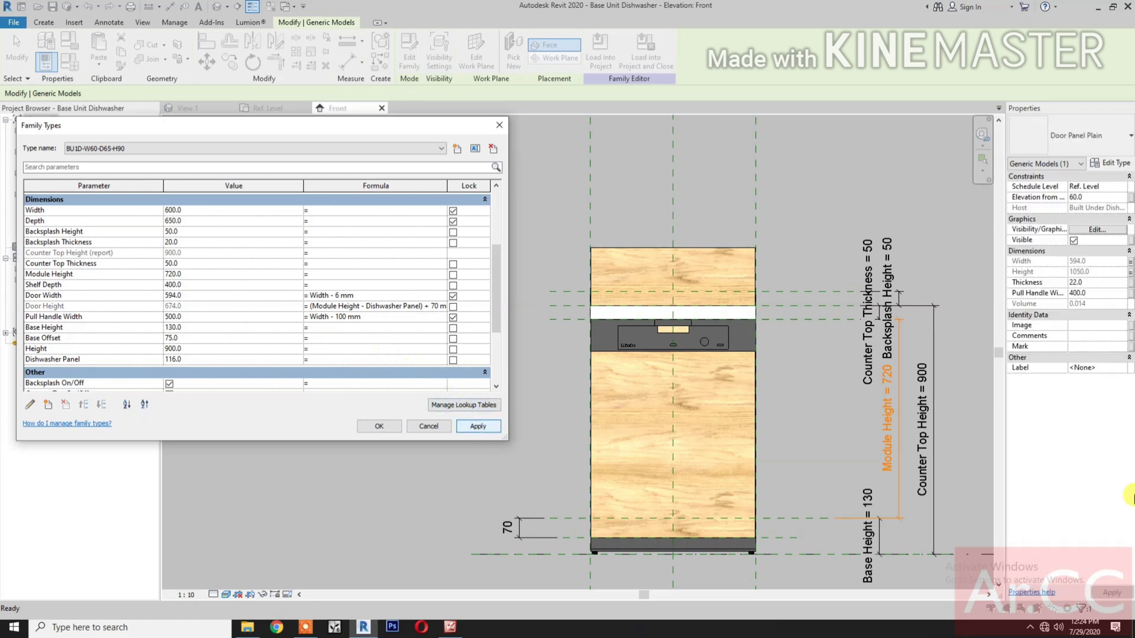
{"action": "left_click", "coordinate": [376, 426]}
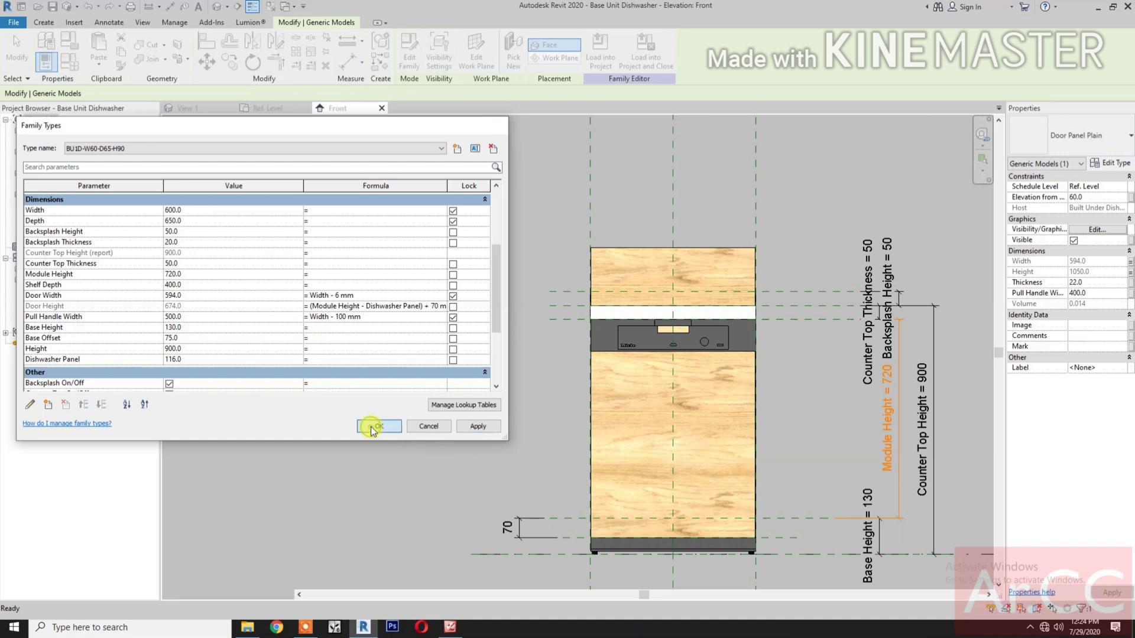
{"action": "left_click", "coordinate": [532, 408]}
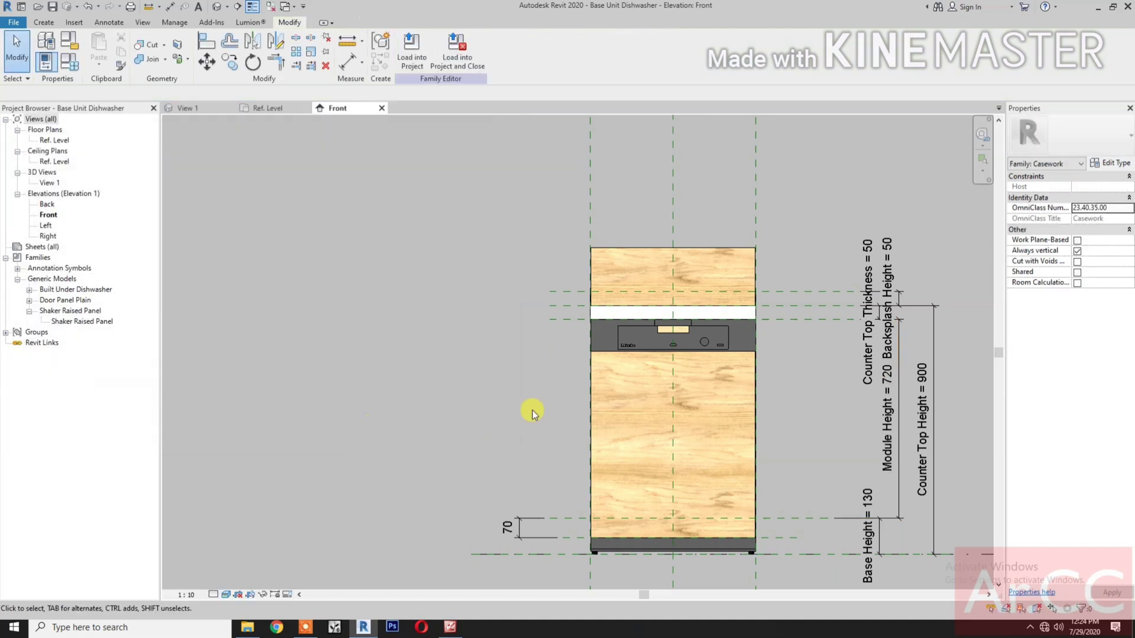
Associate the plain door panel's Height with the Door Height parameter.
{"action": "left_click", "coordinate": [640, 250]}
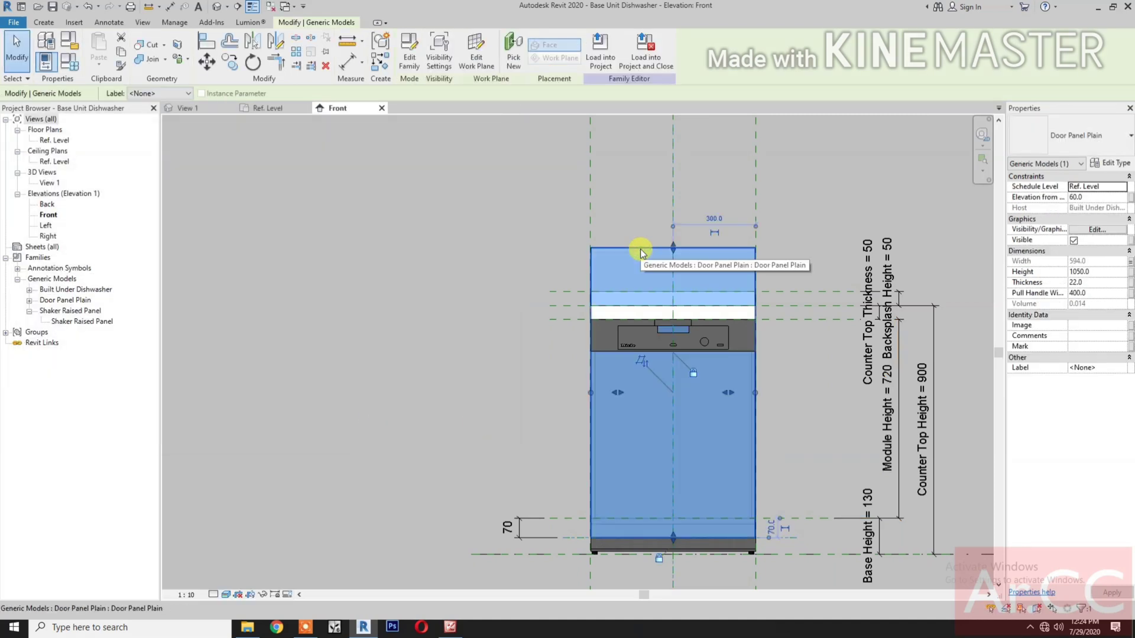
{"action": "left_click", "coordinate": [1130, 272]}
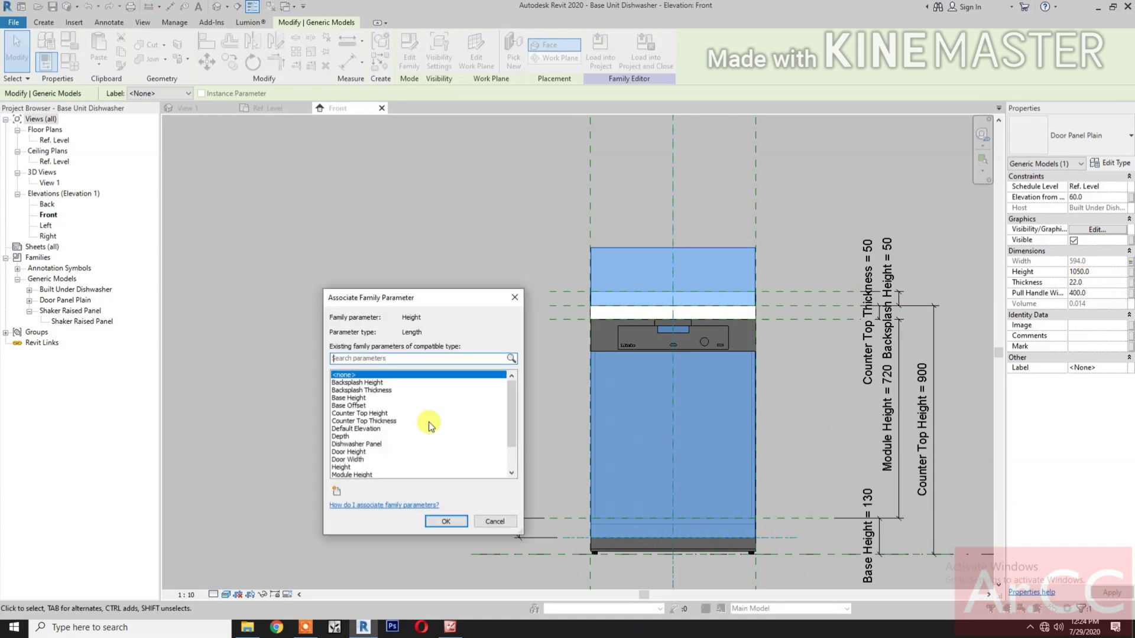
{"action": "left_click", "coordinate": [354, 452]}
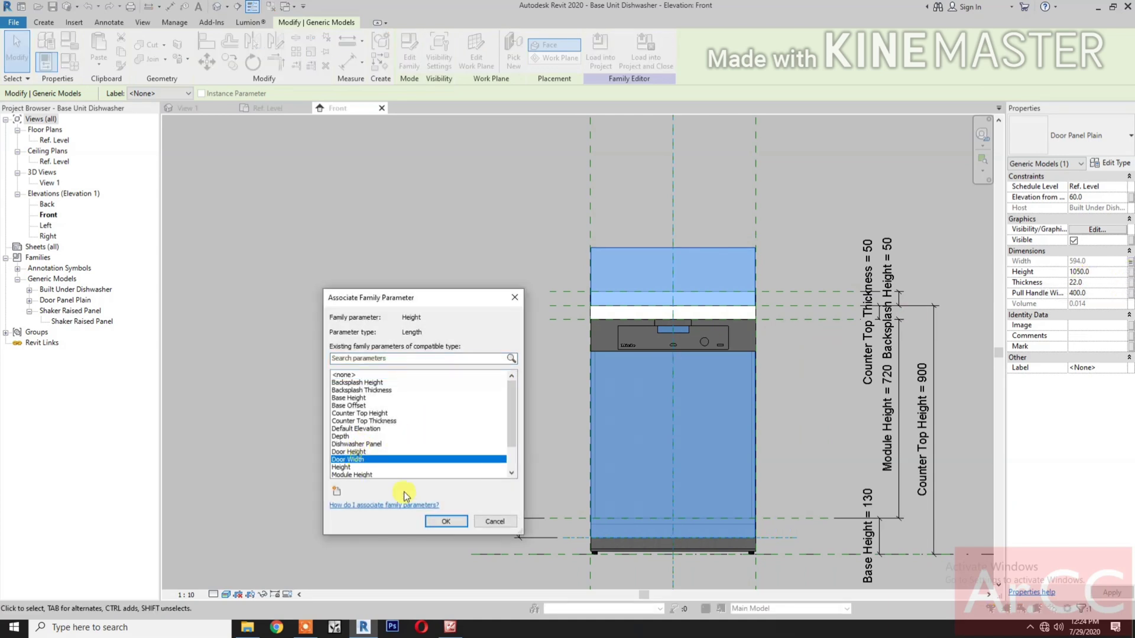
{"action": "left_click", "coordinate": [437, 522]}
{"action": "left_click", "coordinate": [540, 562]}
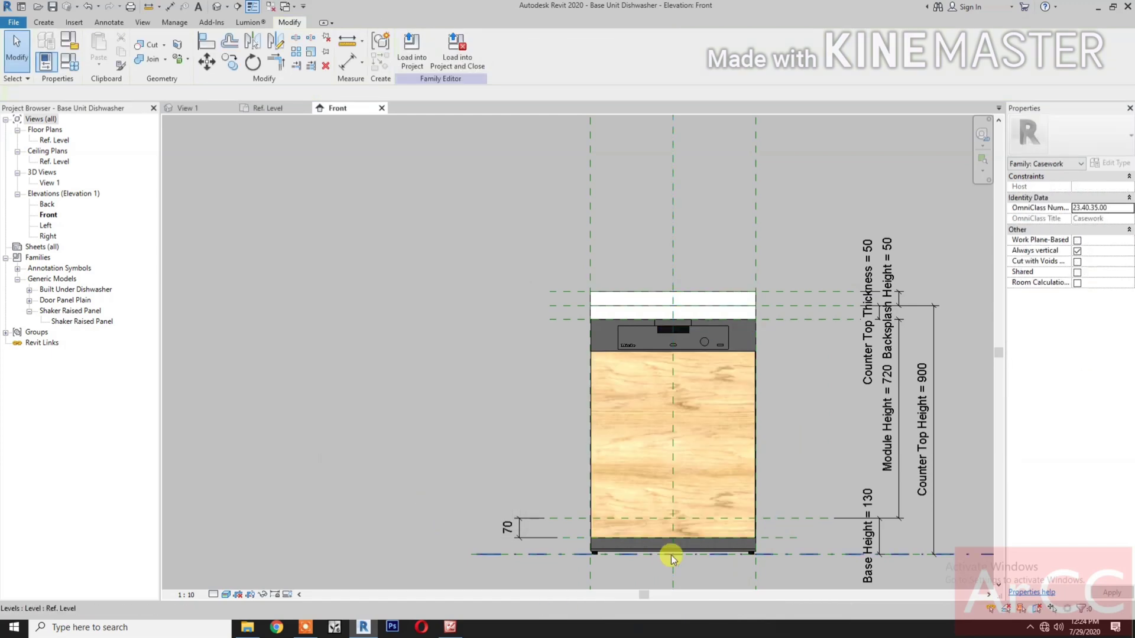
Examine the door panel's fit against the dishwasher in the 3D view and along its bottom edge in the front elevation.
{"action": "left_click", "coordinate": [186, 108]}
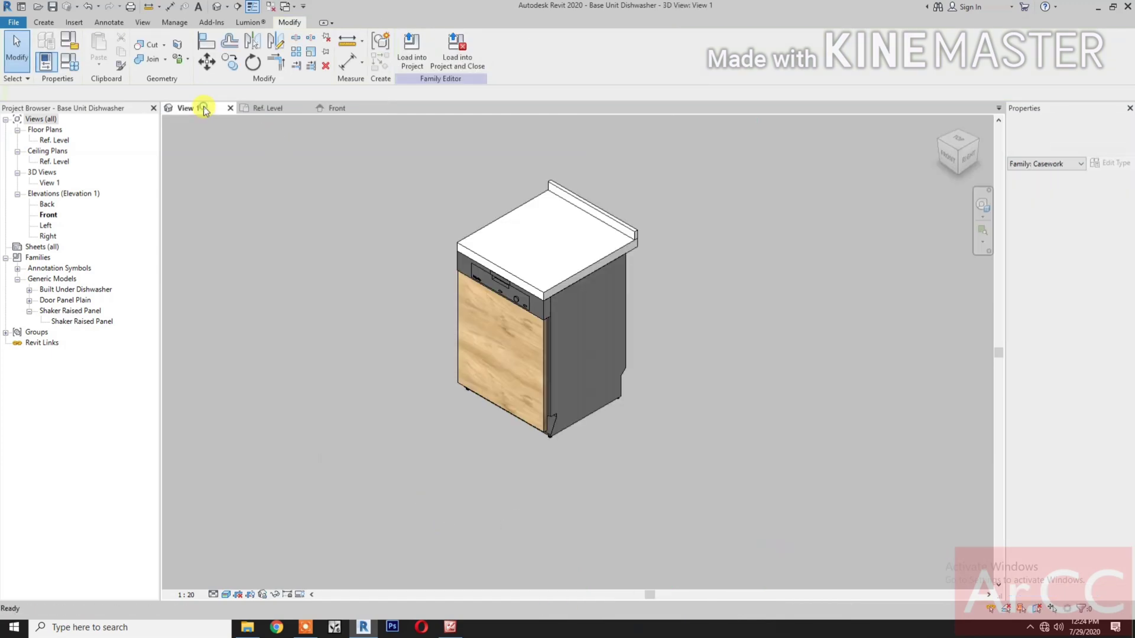
{"action": "scroll", "coordinate": [549, 315], "scroll_direction": "up", "scroll_amount": 5}
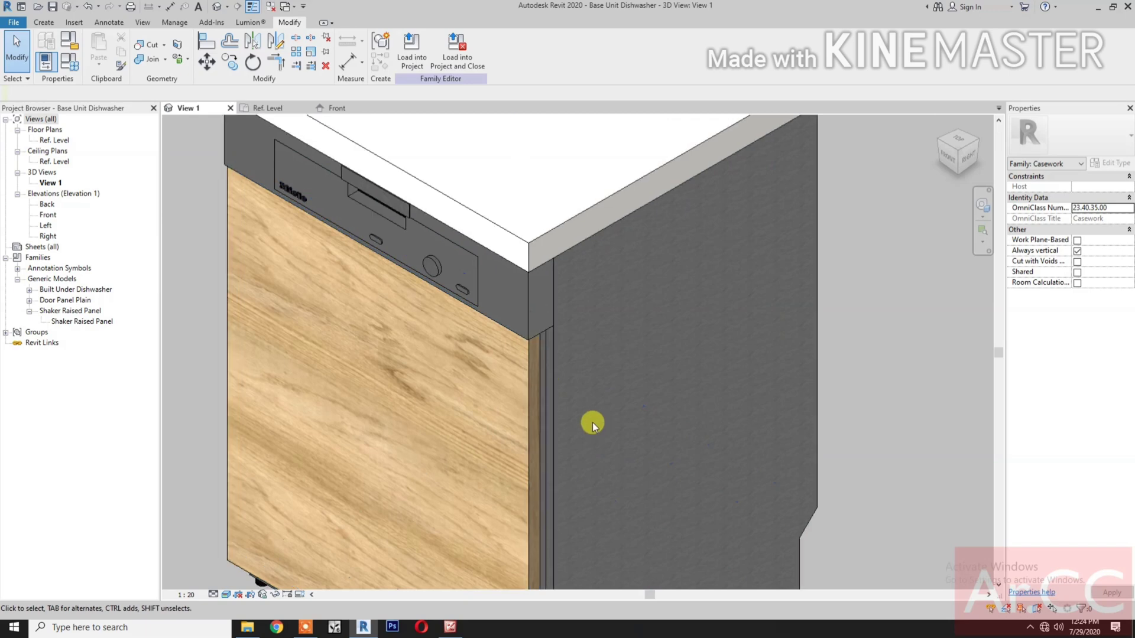
{"action": "scroll", "coordinate": [592, 423], "scroll_direction": "down", "scroll_amount": 5}
{"action": "left_click", "coordinate": [337, 108]}
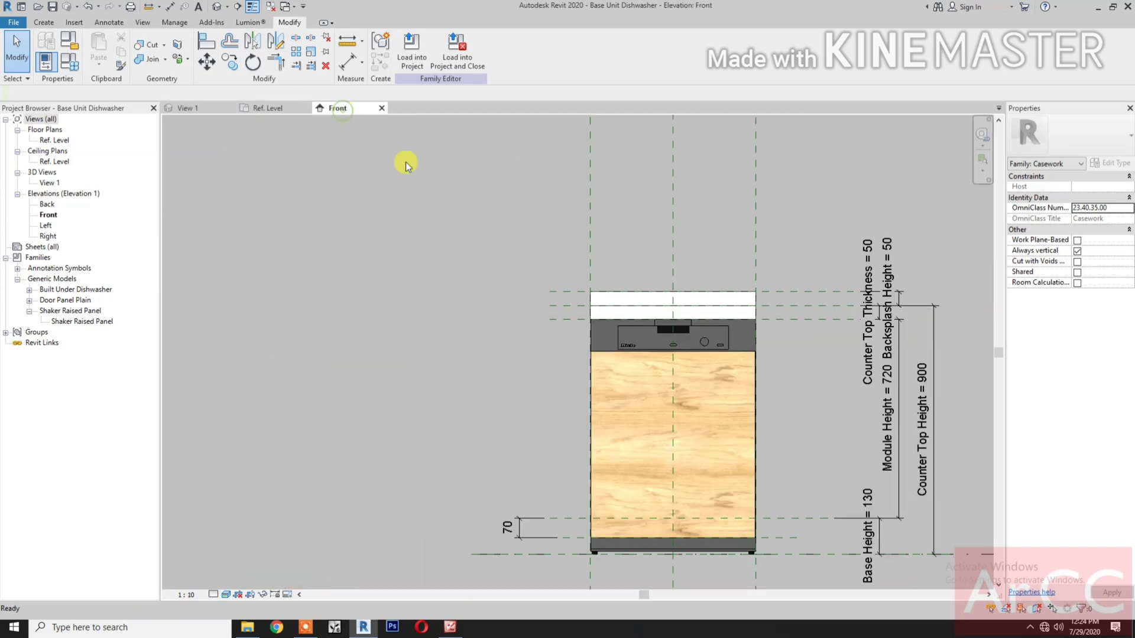
{"action": "scroll", "coordinate": [709, 556], "scroll_direction": "up", "scroll_amount": 5}
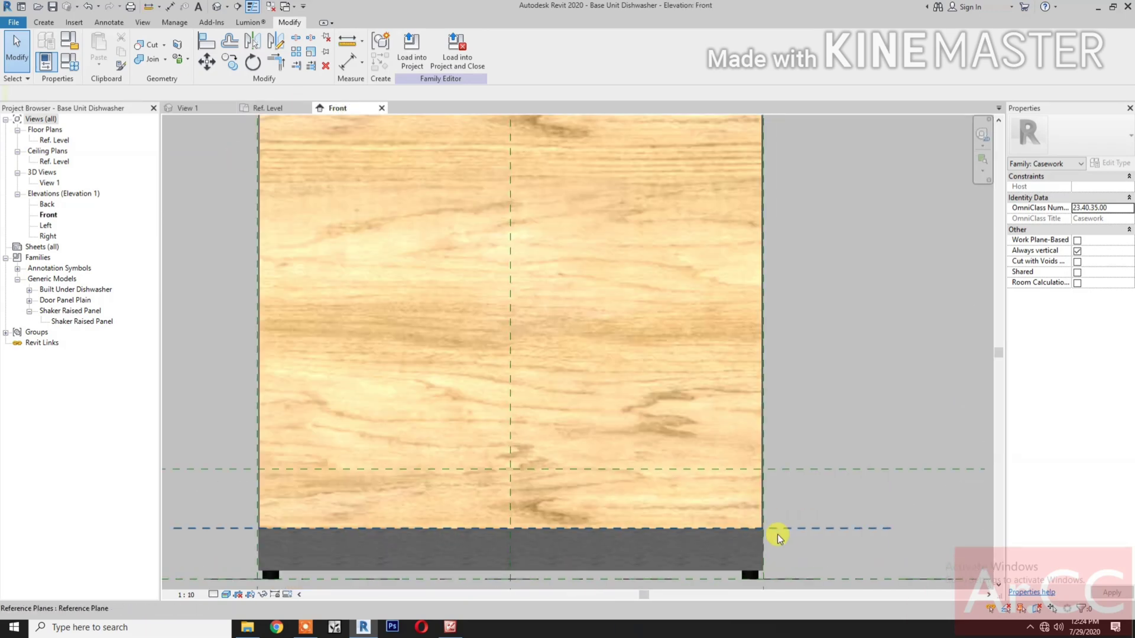
{"action": "scroll", "coordinate": [755, 520], "scroll_direction": "down", "scroll_amount": 5}
{"action": "middle_click_drag", "start_coordinate": [727, 505], "coordinate": [708, 509]}
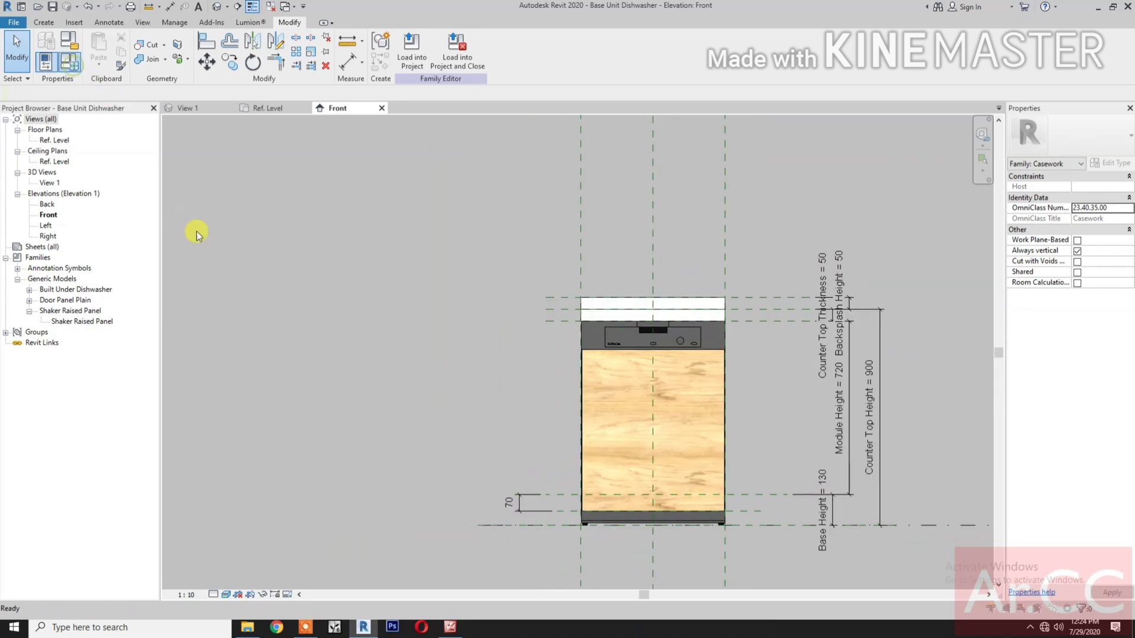
Delete the DH Bottom Right, DH Bottom Left and DH Bottom parameters from the family types.
{"action": "key", "text": "f"}
{"action": "key", "text": "t"}
{"action": "scroll", "coordinate": [269, 331], "scroll_direction": "down", "scroll_amount": 10}
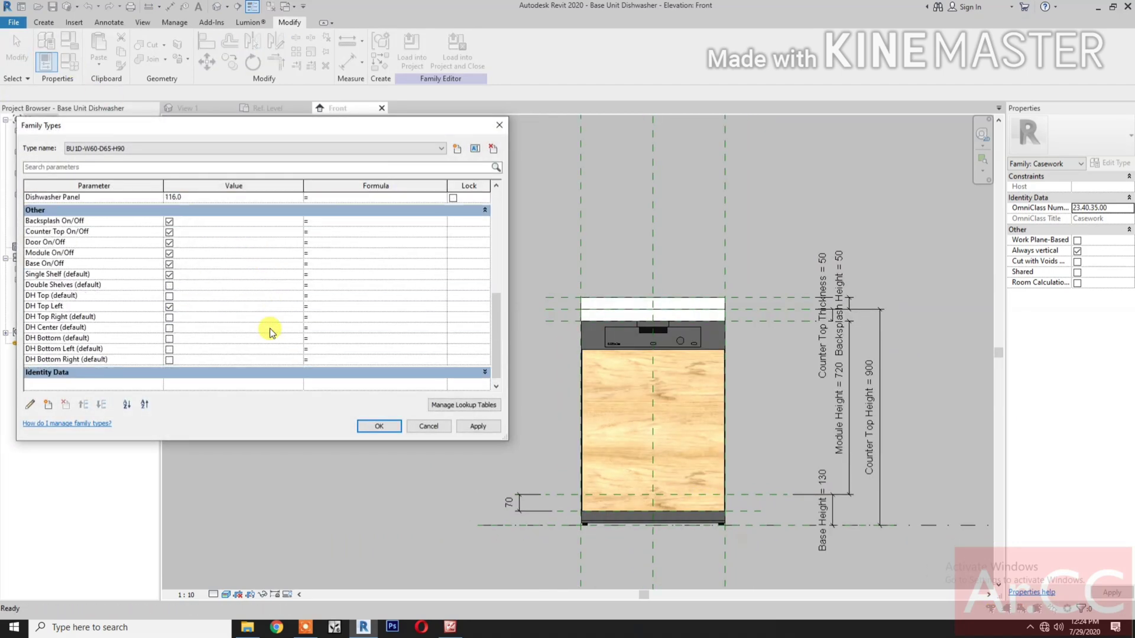
{"action": "left_click", "coordinate": [124, 359]}
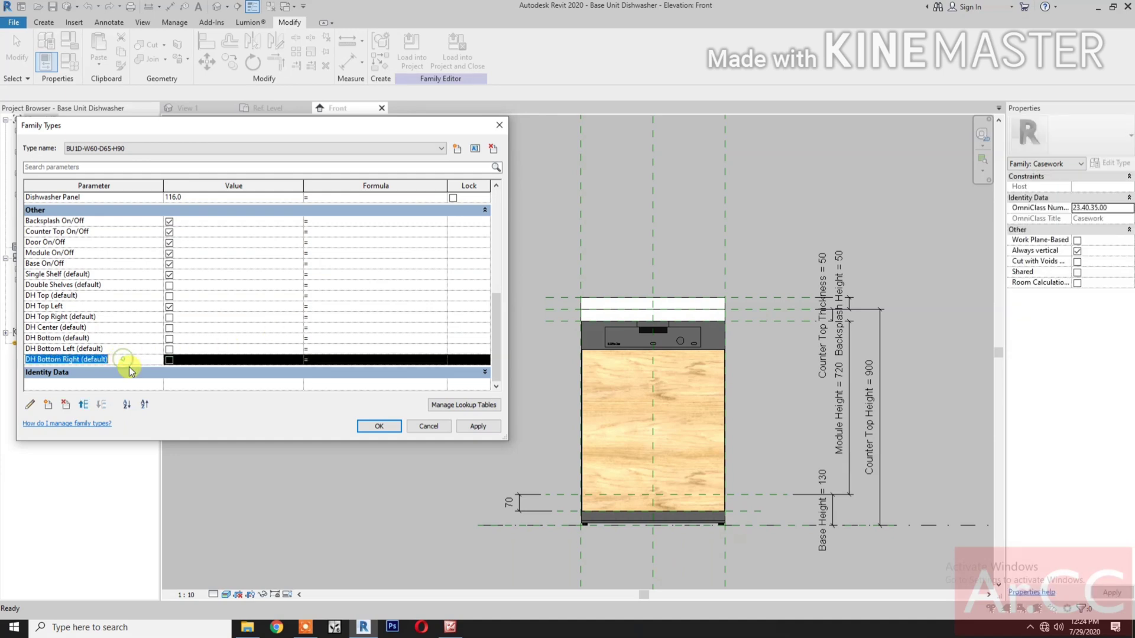
{"action": "left_click", "coordinate": [65, 406]}
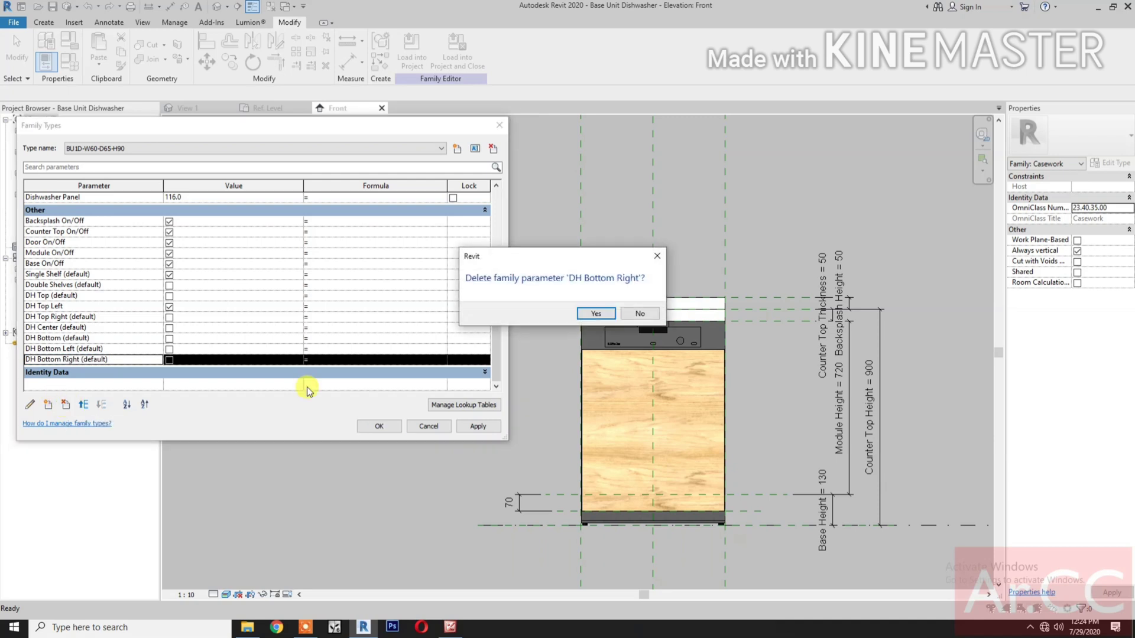
{"action": "left_click", "coordinate": [593, 314]}
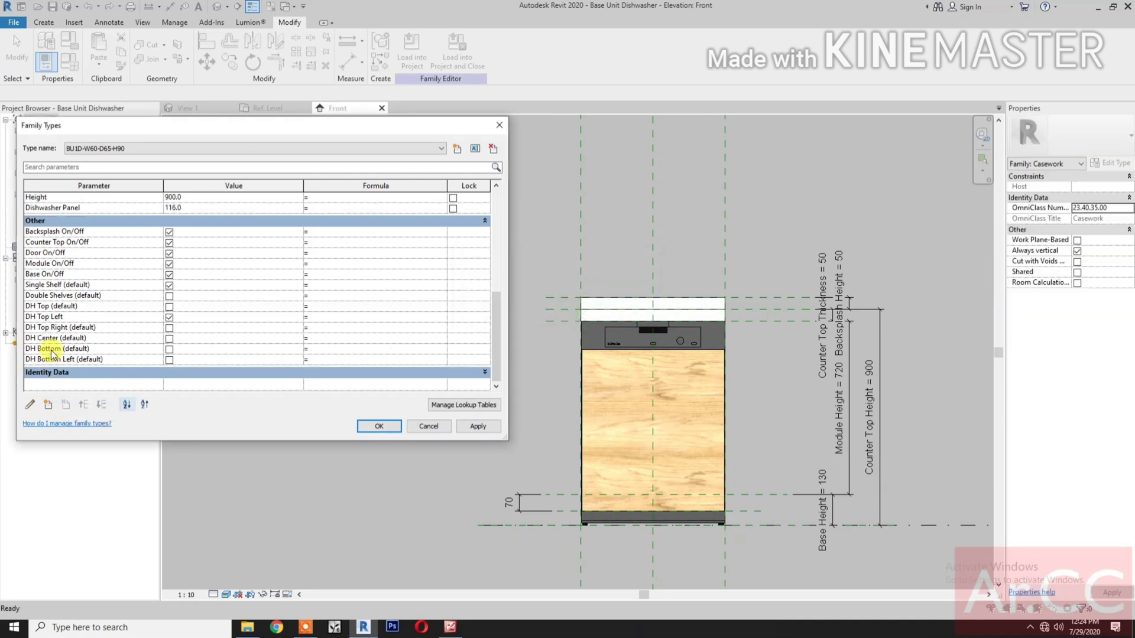
{"action": "left_click", "coordinate": [66, 407]}
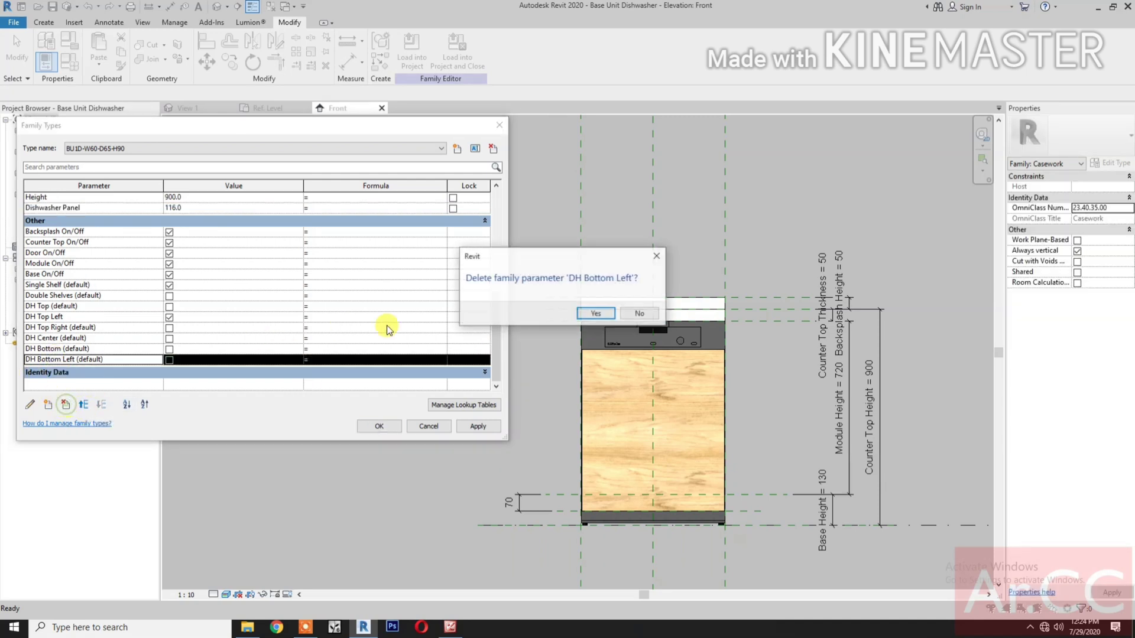
{"action": "left_click", "coordinate": [603, 313]}
{"action": "left_click", "coordinate": [37, 362]}
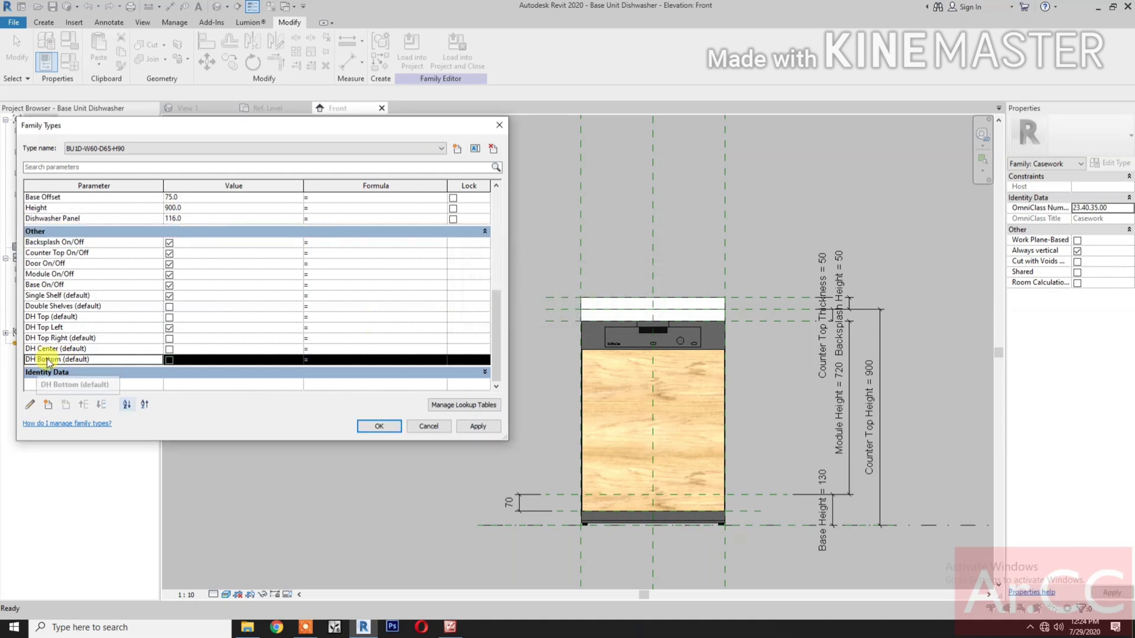
{"action": "left_click", "coordinate": [66, 406]}
{"action": "left_click", "coordinate": [589, 314]}
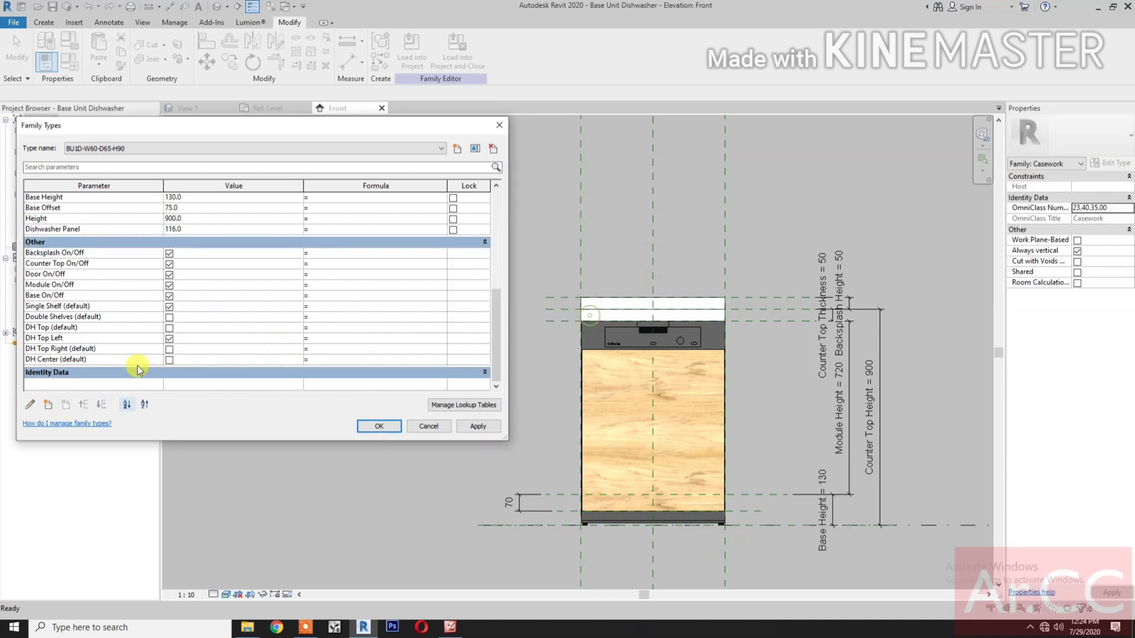
Delete the DH Center, DH Top Right, DH Top Left and DH Top parameters.
{"action": "left_click", "coordinate": [74, 360]}
{"action": "left_click", "coordinate": [65, 406]}
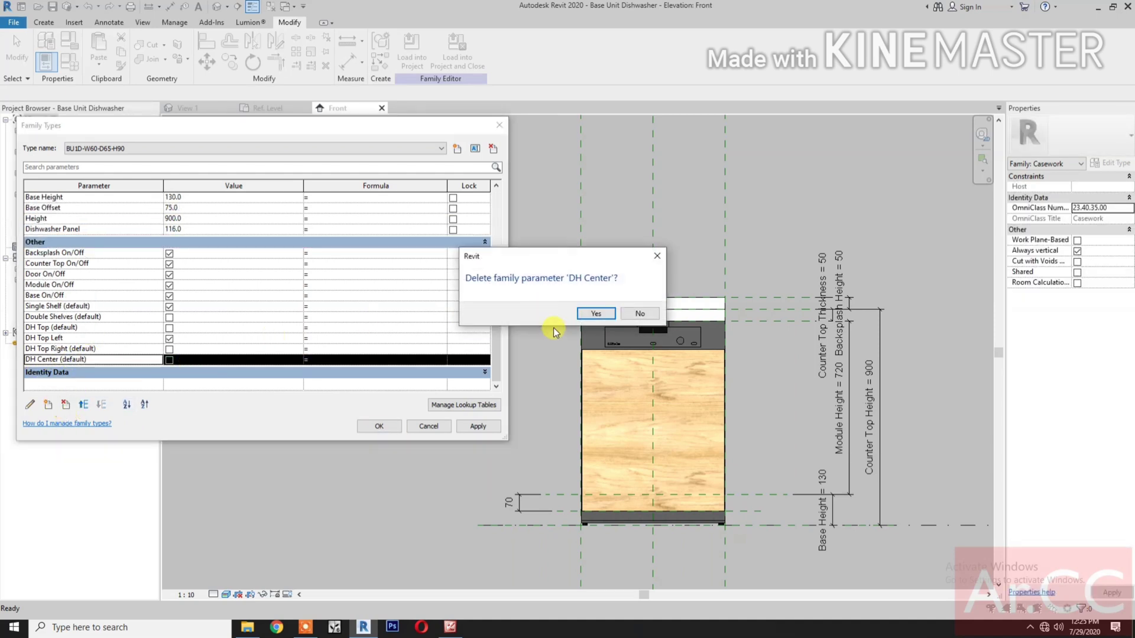
{"action": "left_click", "coordinate": [590, 314]}
{"action": "left_click", "coordinate": [28, 360]}
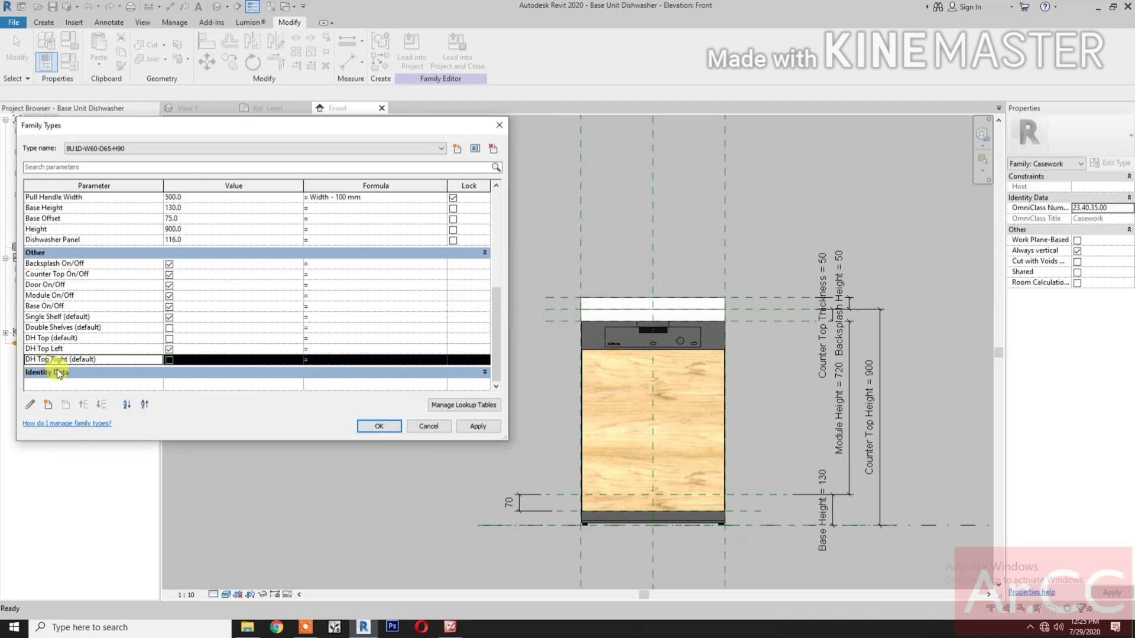
{"action": "left_click", "coordinate": [65, 405]}
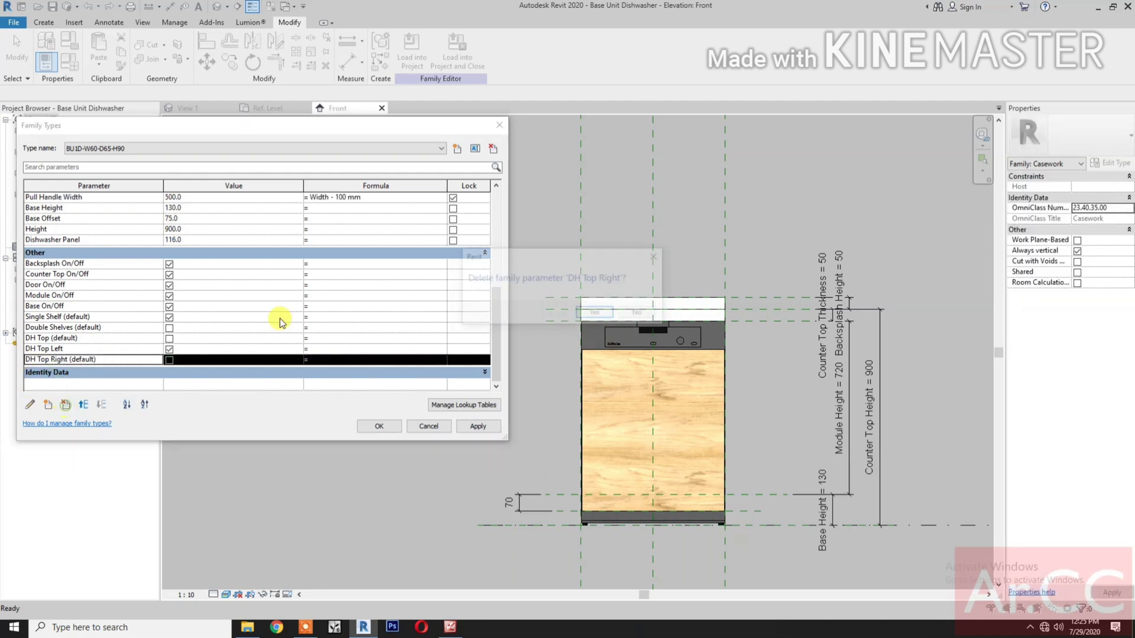
{"action": "left_click", "coordinate": [594, 314]}
{"action": "left_click", "coordinate": [59, 360]}
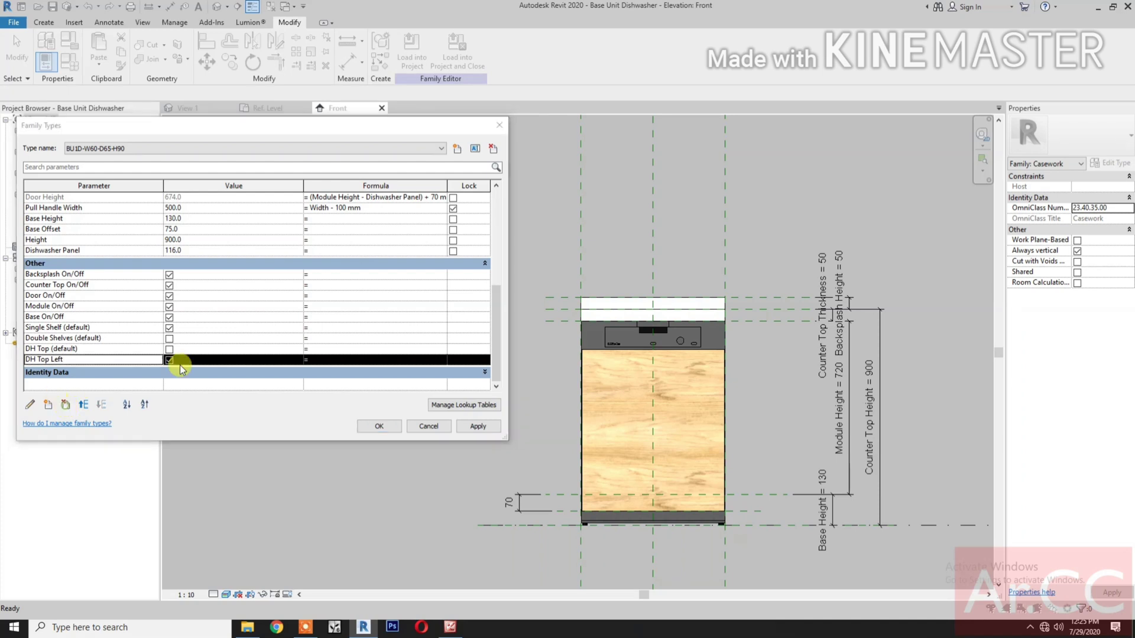
{"action": "left_click", "coordinate": [66, 405]}
{"action": "left_click", "coordinate": [591, 314]}
{"action": "left_click", "coordinate": [123, 361]}
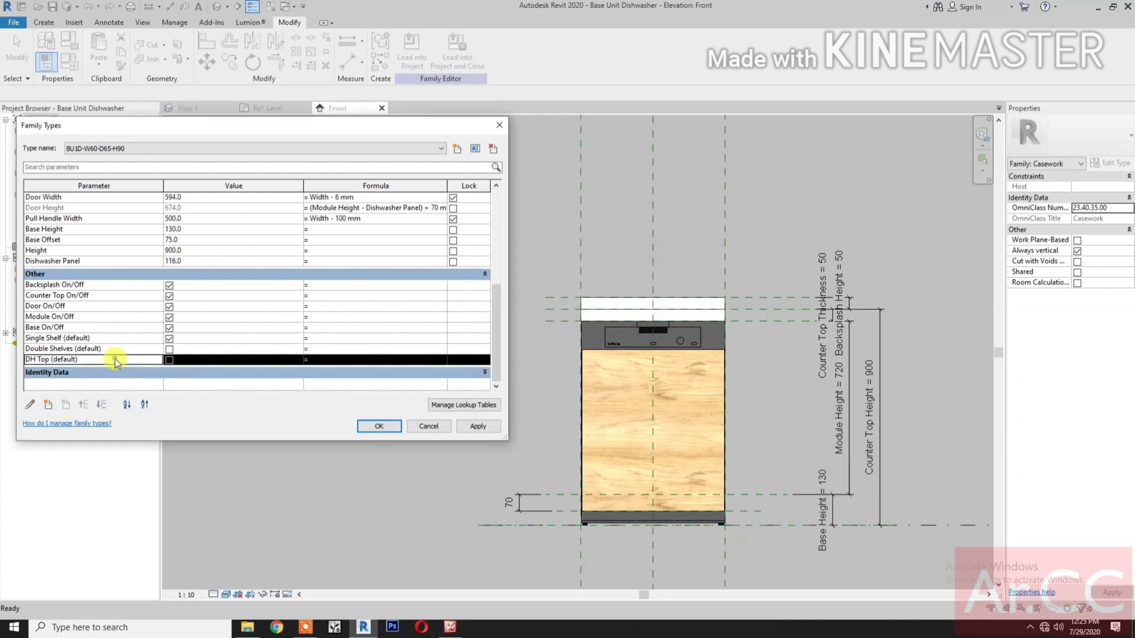
{"action": "left_click", "coordinate": [66, 407]}
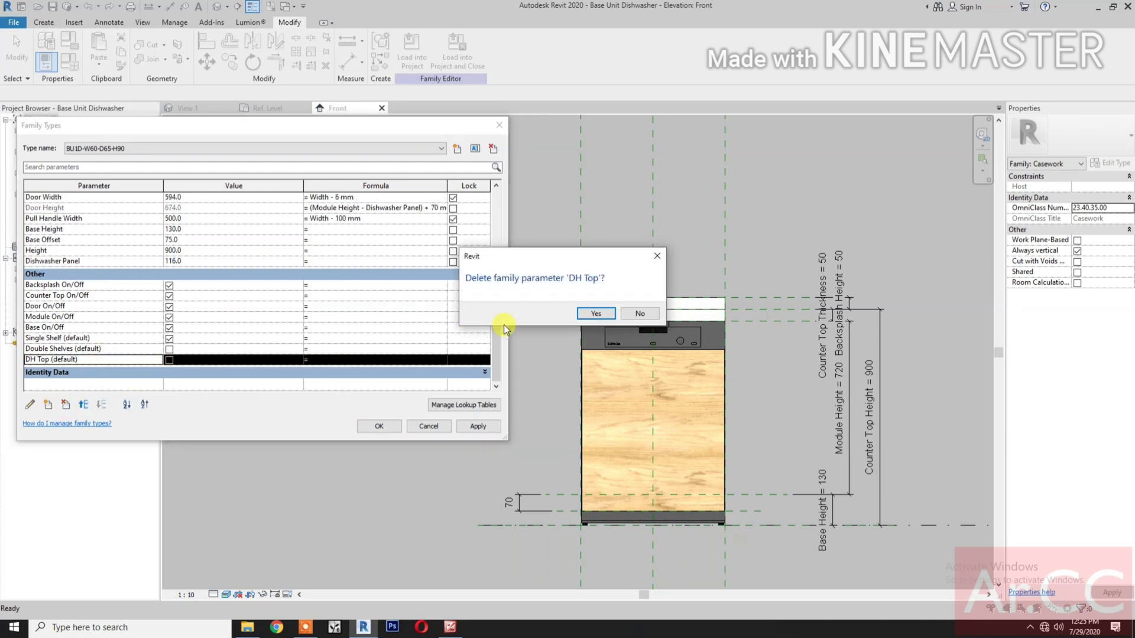
{"action": "left_click", "coordinate": [597, 314]}
Delete the Double Shelves and Single Shelf parameters.
{"action": "left_click", "coordinate": [135, 361]}
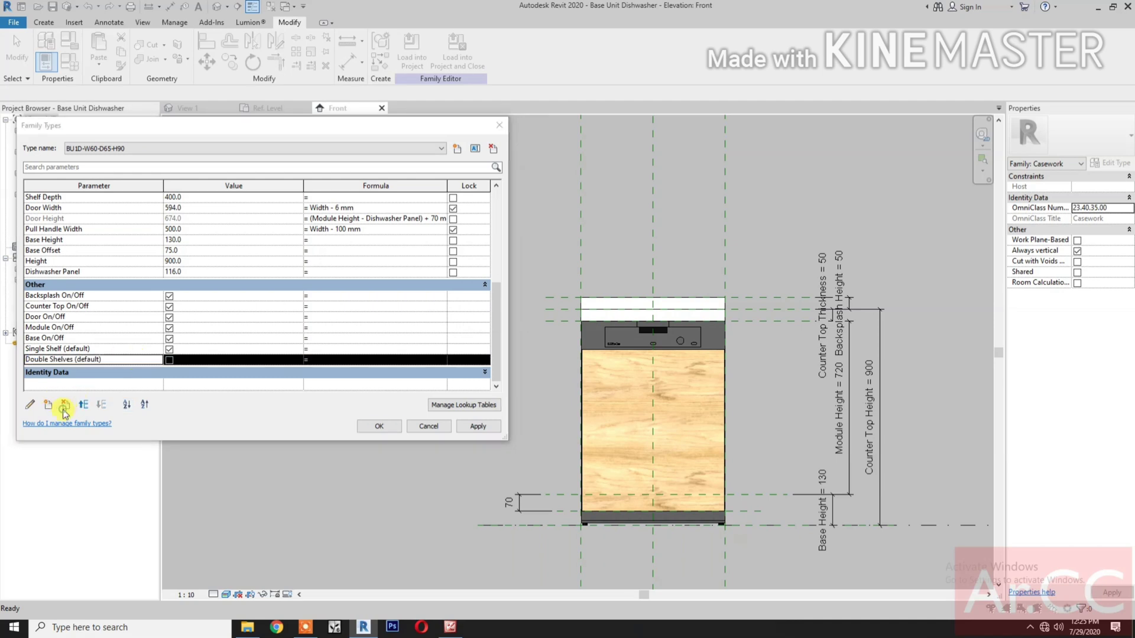
{"action": "left_click", "coordinate": [64, 407]}
{"action": "left_click", "coordinate": [593, 314]}
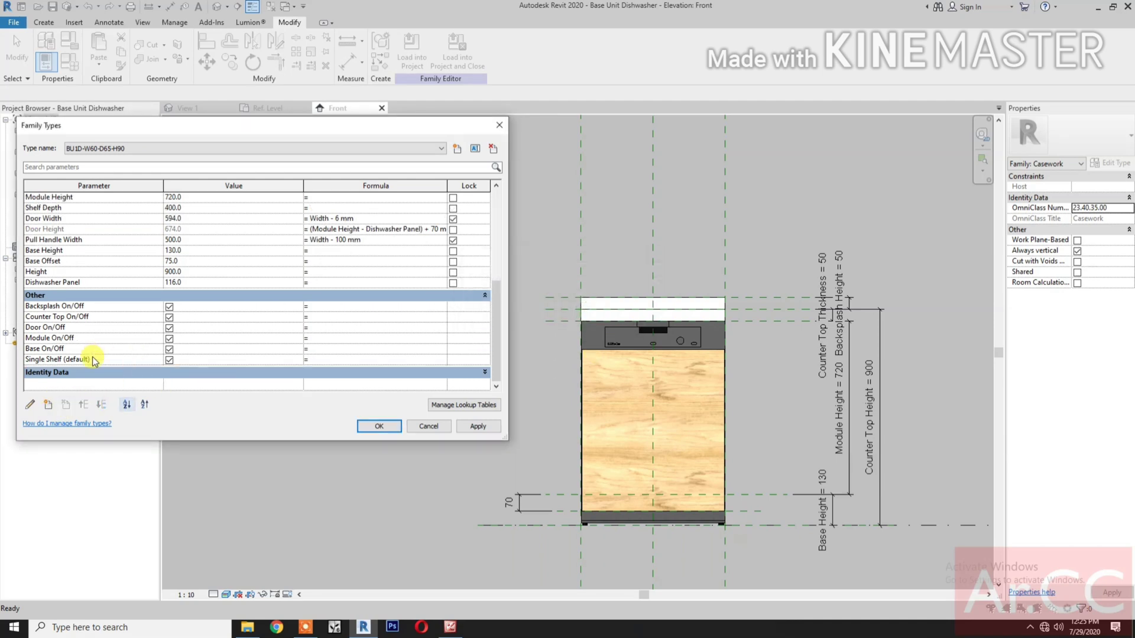
{"action": "left_click", "coordinate": [94, 360]}
{"action": "left_click", "coordinate": [64, 407]}
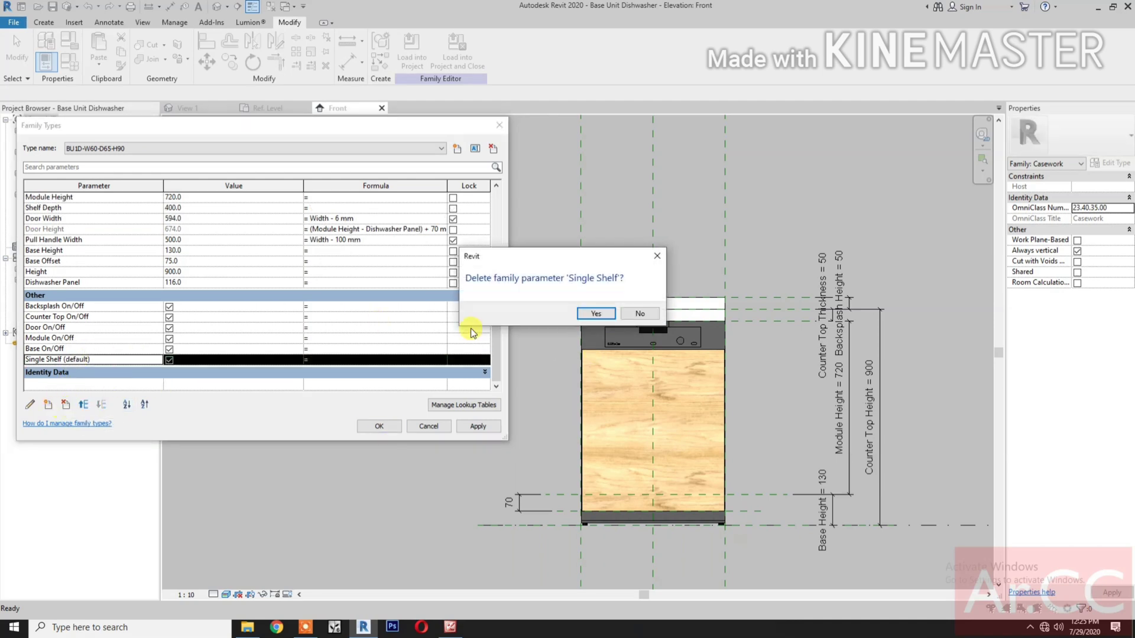
{"action": "left_click", "coordinate": [607, 315]}
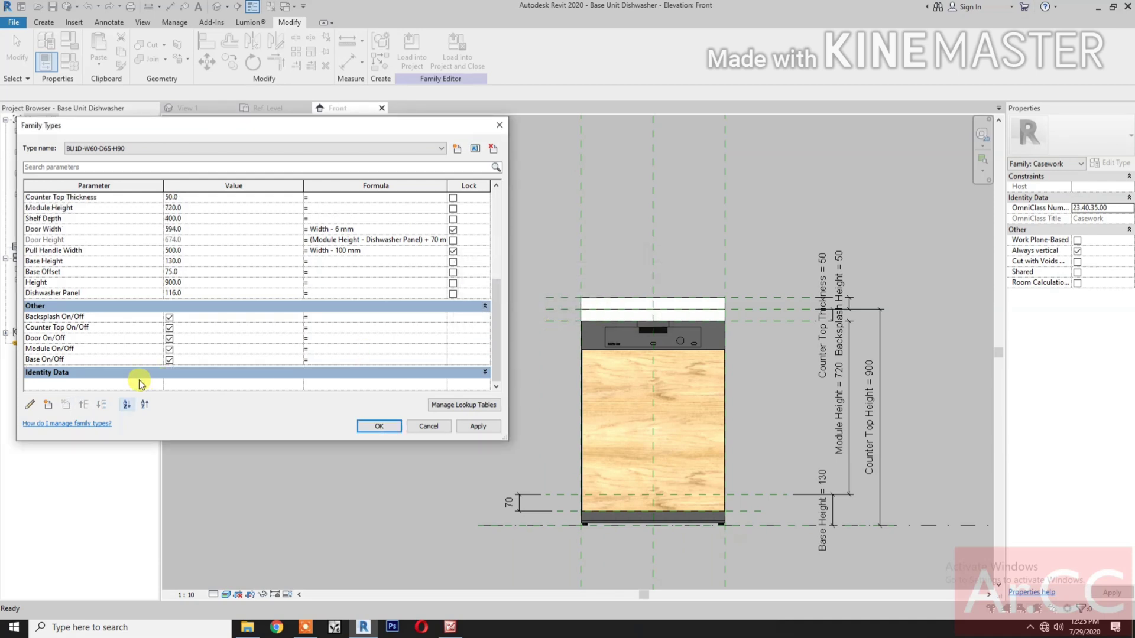
Delete the Base On/Off, Module On/Off and Door On/Off parameters and apply the family type changes.
{"action": "left_click", "coordinate": [80, 360]}
{"action": "left_click", "coordinate": [65, 406]}
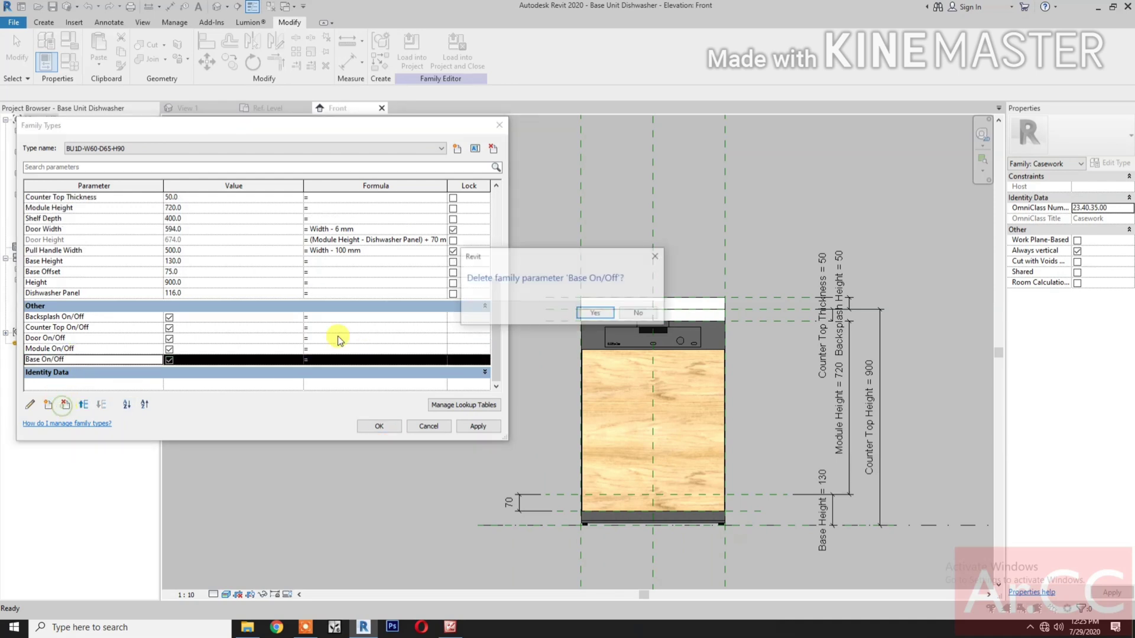
{"action": "left_click", "coordinate": [588, 317]}
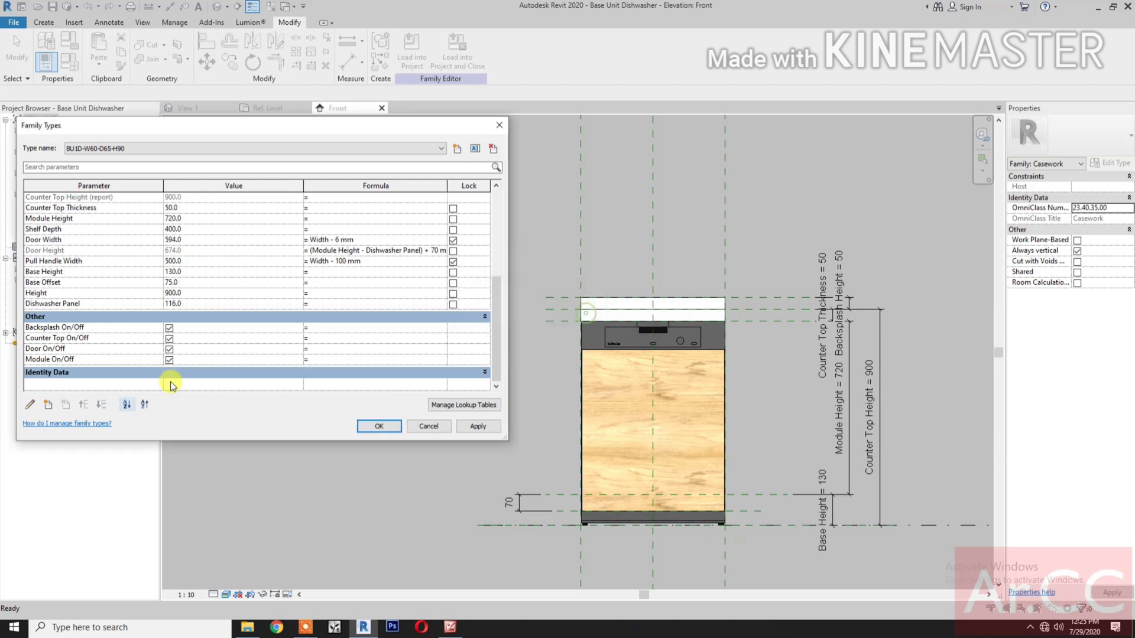
{"action": "left_click", "coordinate": [88, 359]}
{"action": "left_click", "coordinate": [64, 407]}
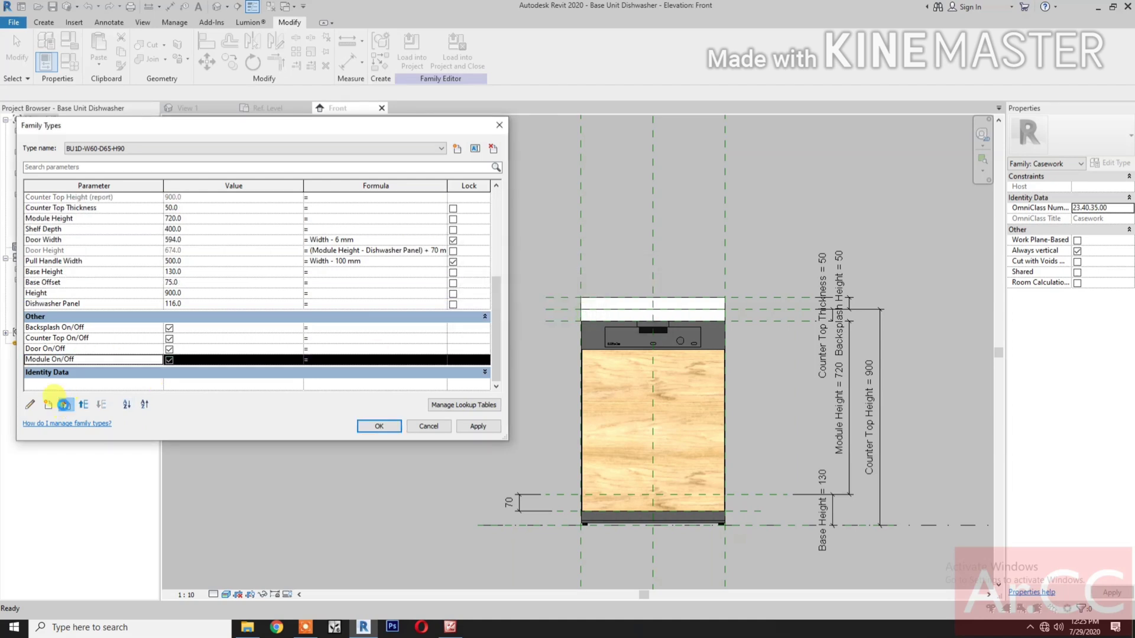
{"action": "left_click", "coordinate": [588, 314]}
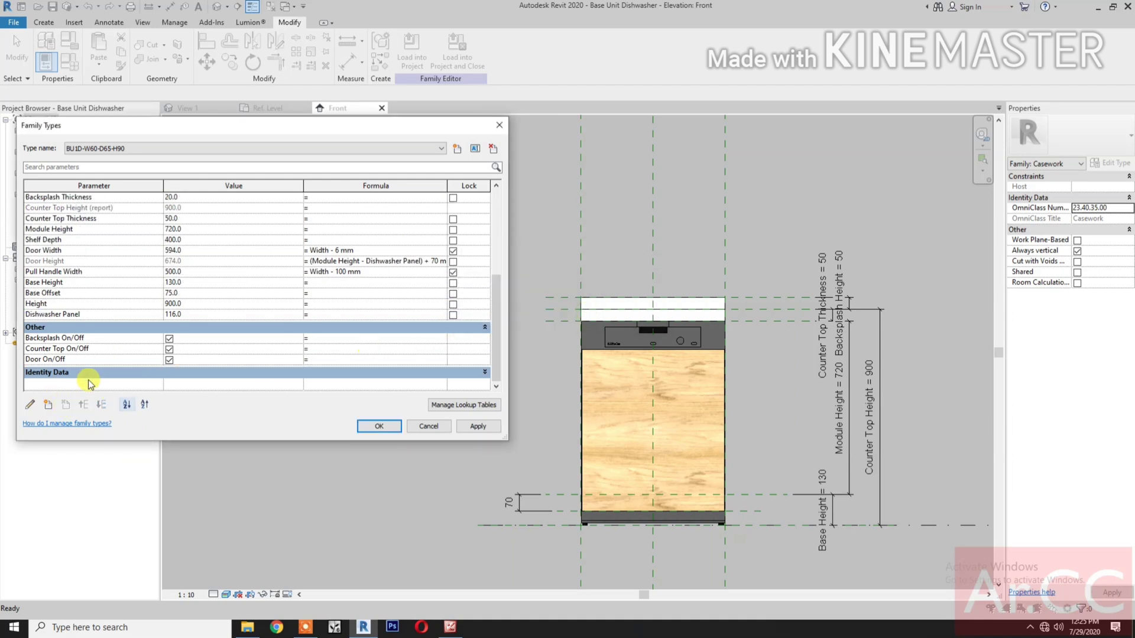
{"action": "left_click", "coordinate": [67, 360]}
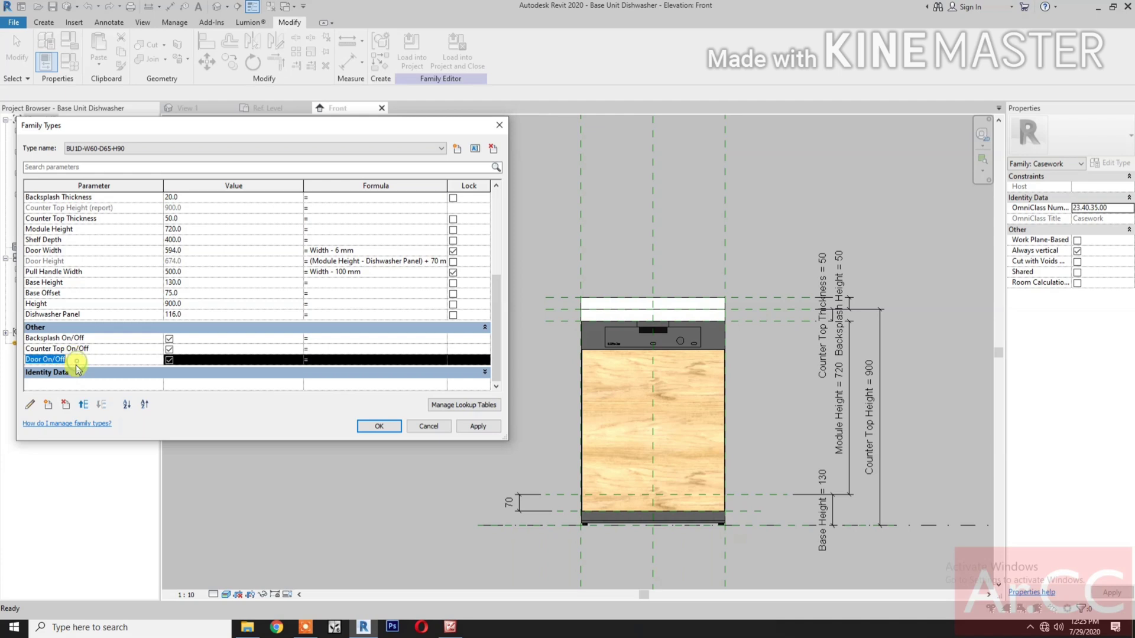
{"action": "left_click", "coordinate": [65, 406]}
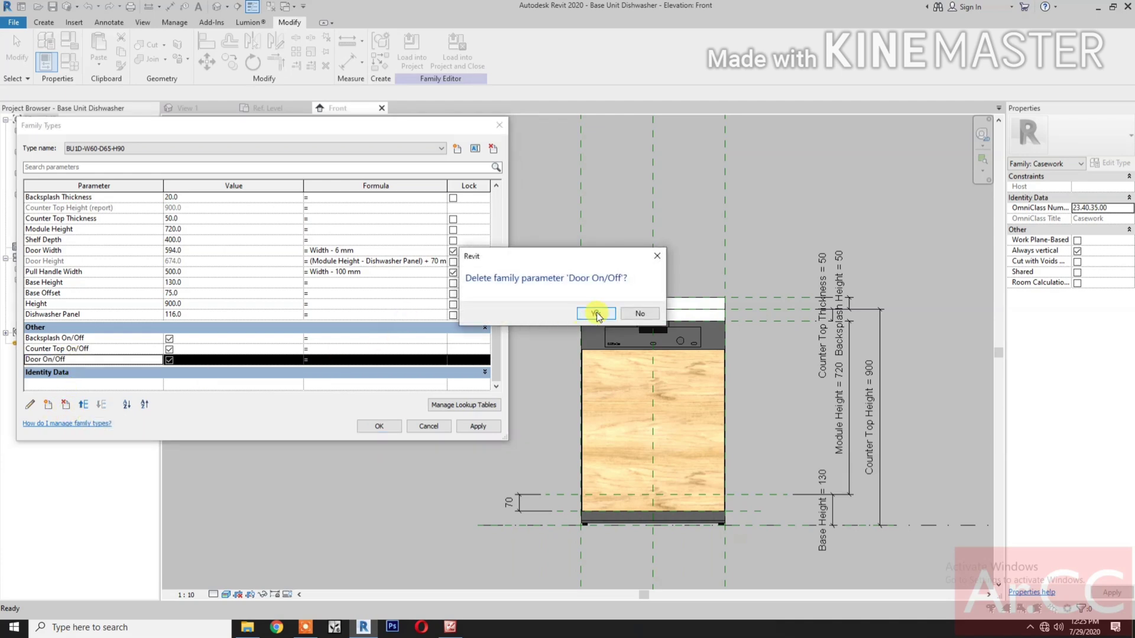
{"action": "left_click", "coordinate": [596, 314]}
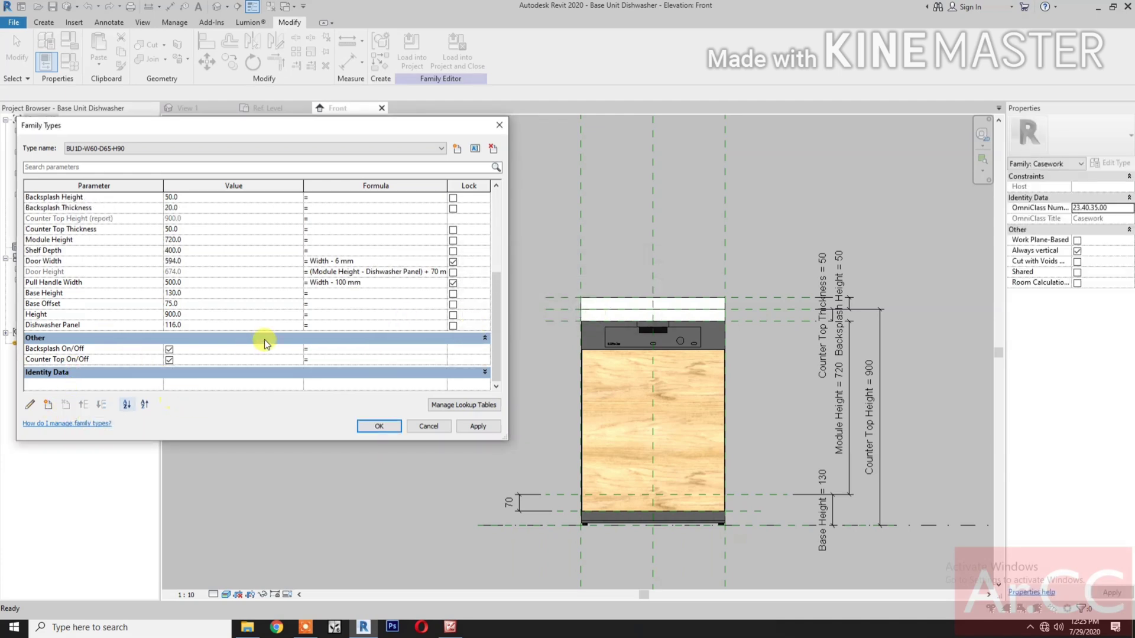
{"action": "scroll", "coordinate": [264, 344], "scroll_direction": "up", "scroll_amount": 5}
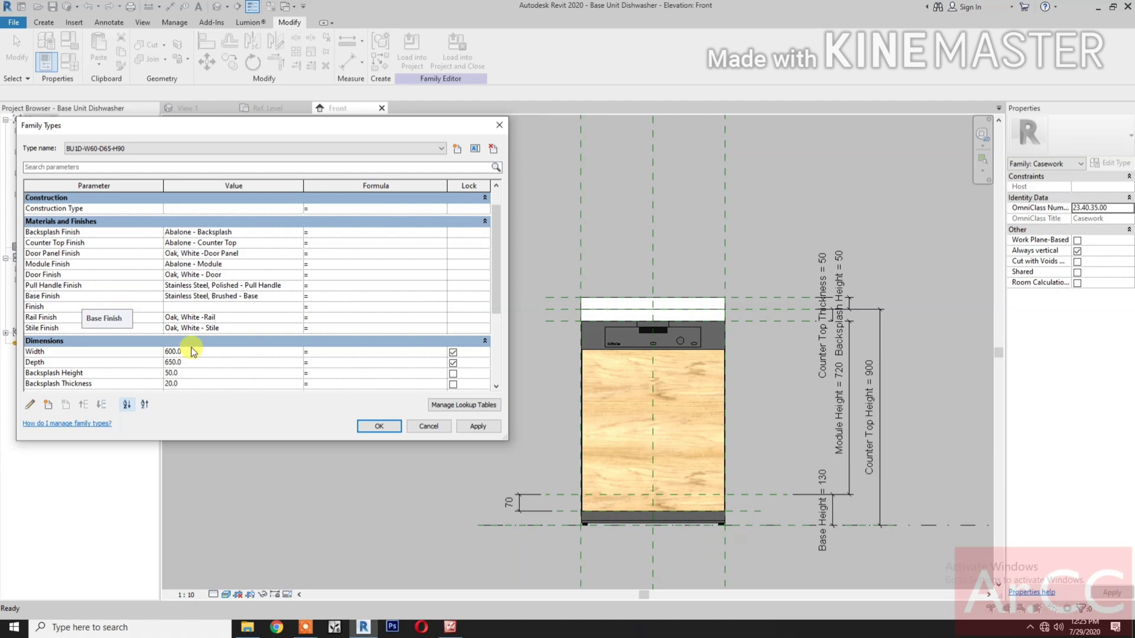
{"action": "left_click", "coordinate": [376, 428]}
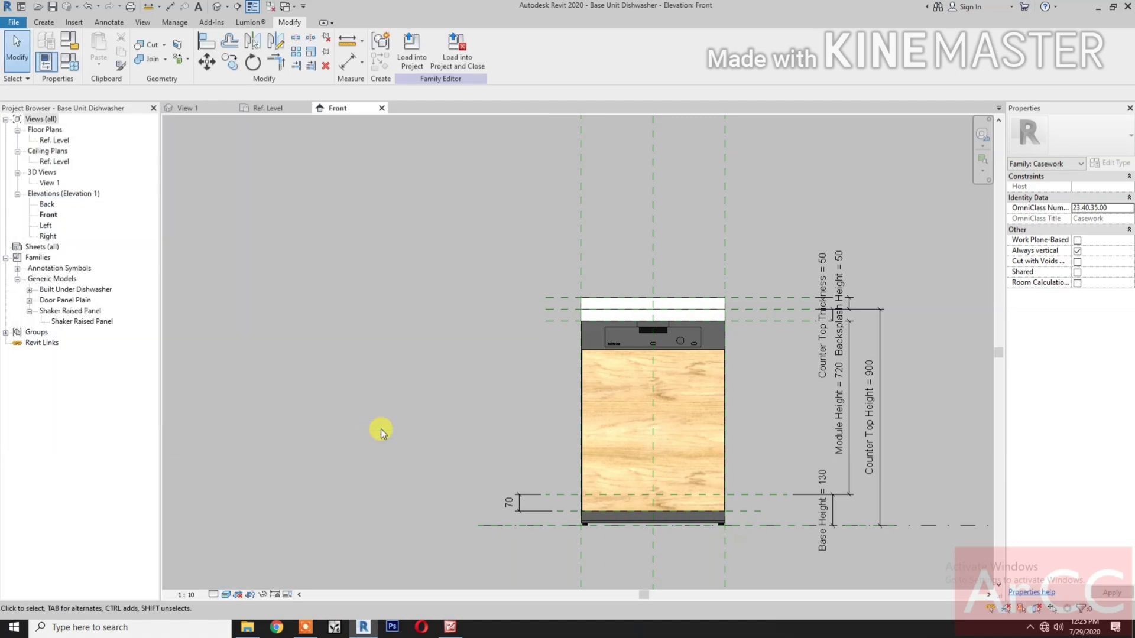
Link the plain door panel's visibility to a new Yes/No type parameter named Door Panel Plain.
{"action": "left_click", "coordinate": [612, 508]}
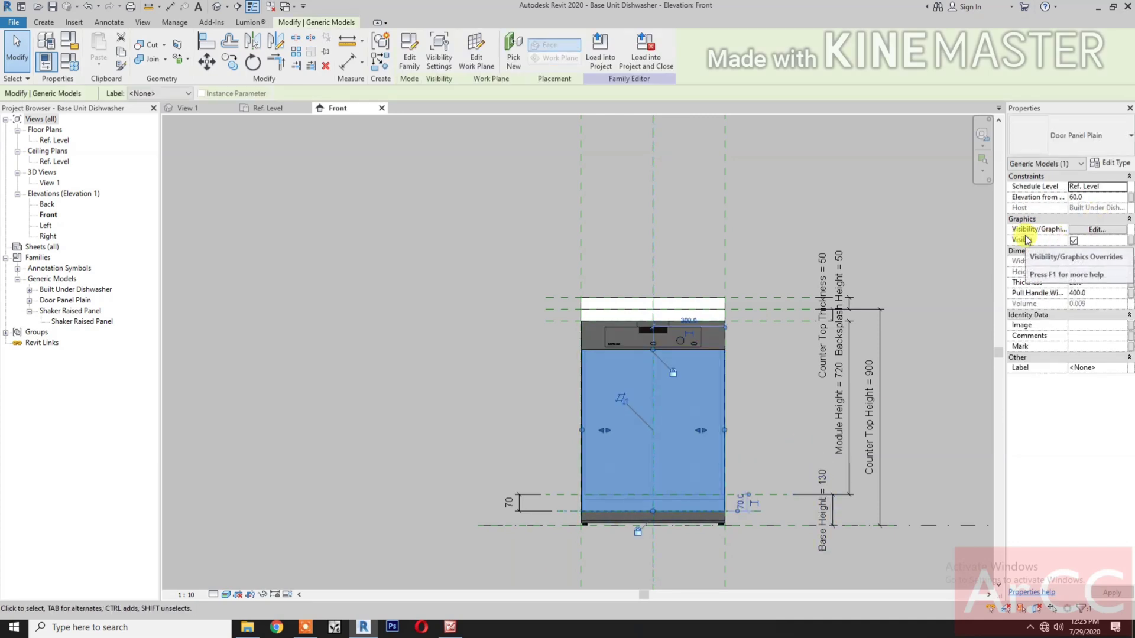
{"action": "left_click", "coordinate": [1130, 241]}
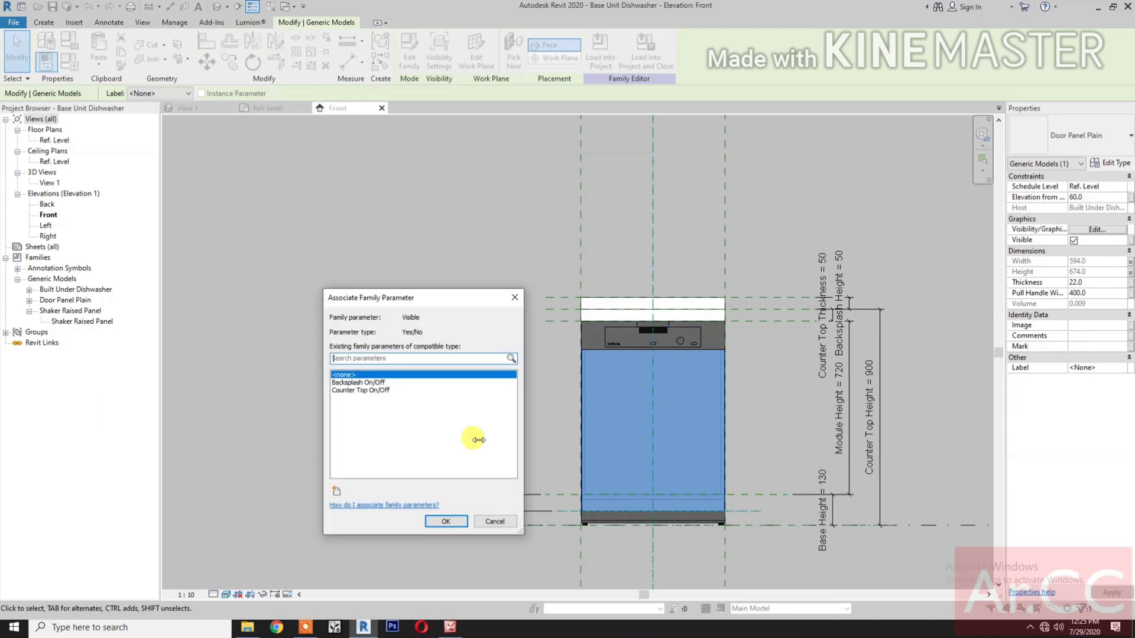
{"action": "left_click", "coordinate": [336, 492]}
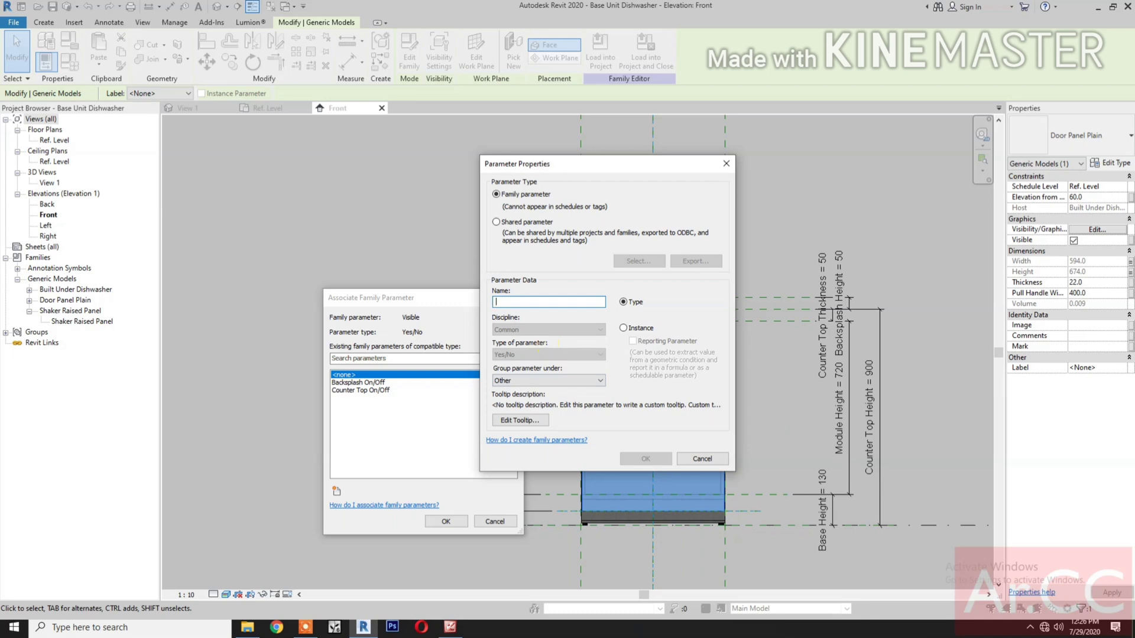
{"action": "type", "text": "Door Panel Plain"}
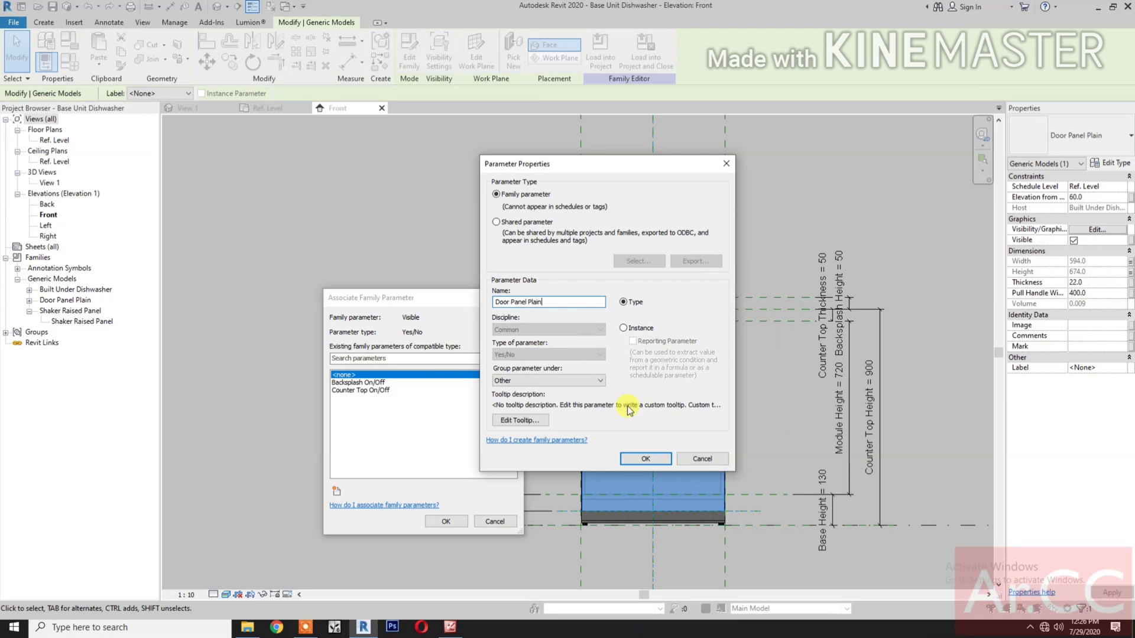
{"action": "left_click", "coordinate": [636, 466]}
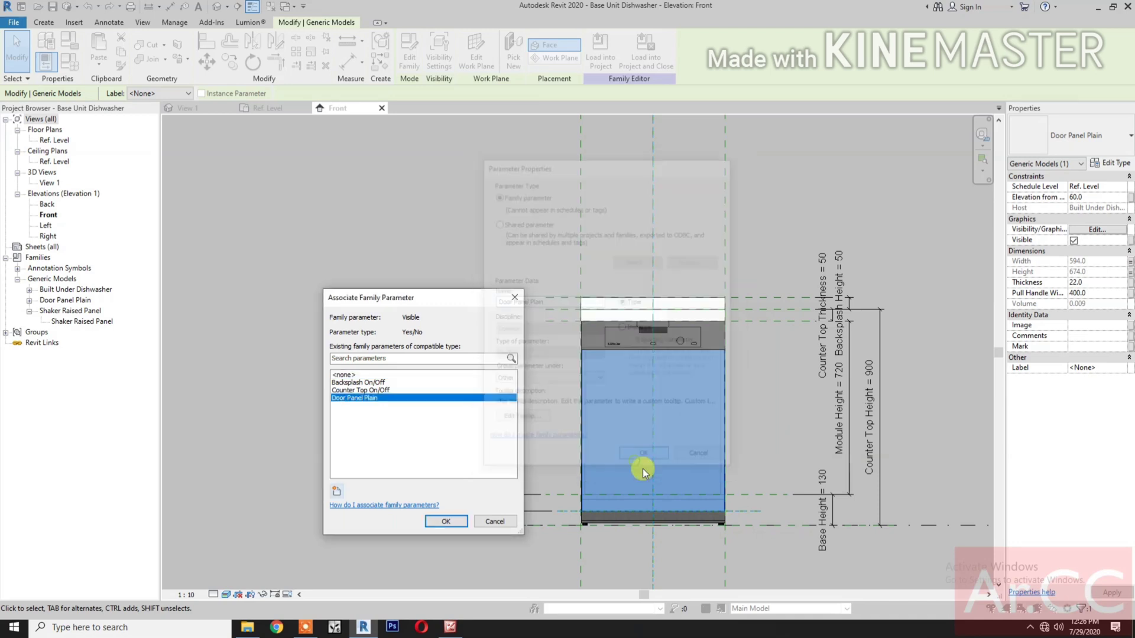
{"action": "left_click", "coordinate": [445, 521]}
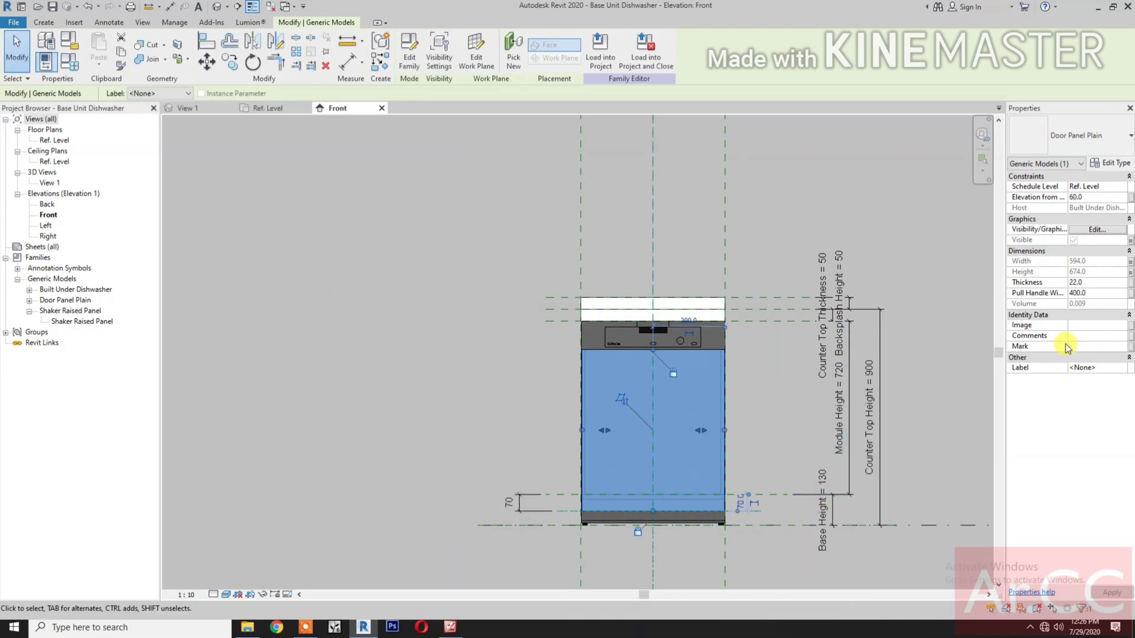
Review the plain door panel's type properties, including its finishes and pull handle option.
{"action": "left_click", "coordinate": [1119, 165]}
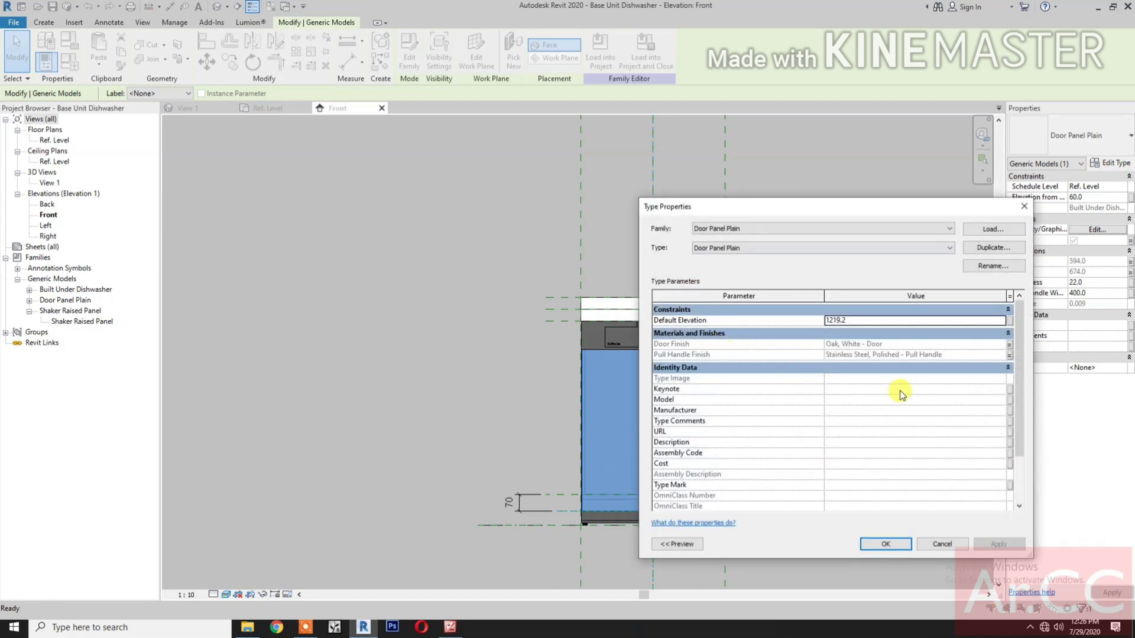
{"action": "scroll", "coordinate": [900, 413], "scroll_direction": "down", "scroll_amount": 2}
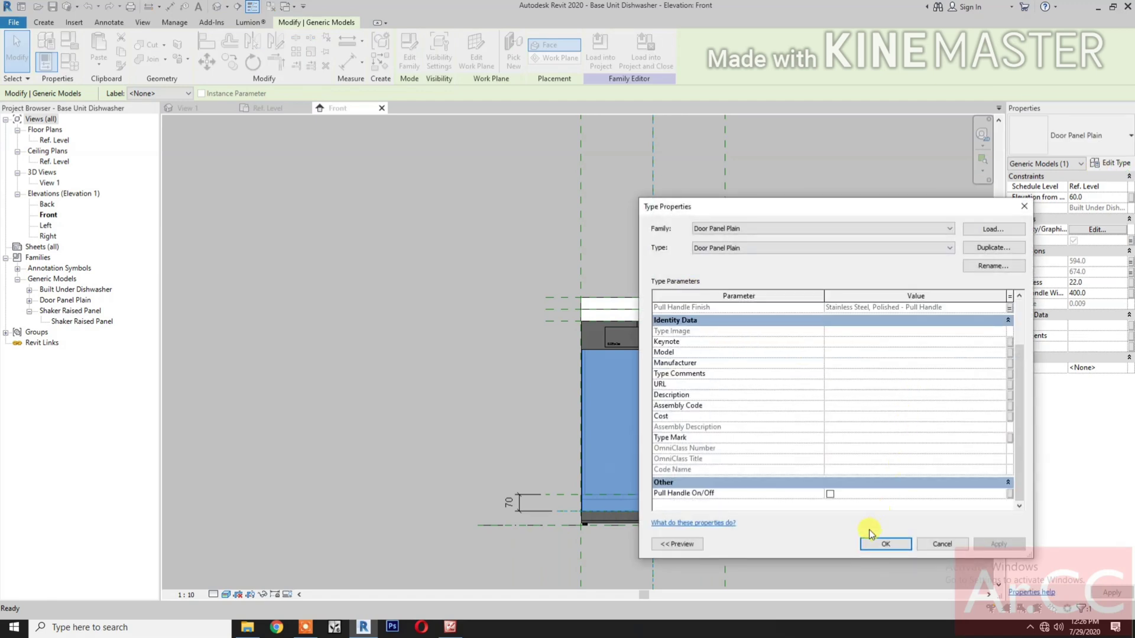
{"action": "left_click", "coordinate": [882, 548]}
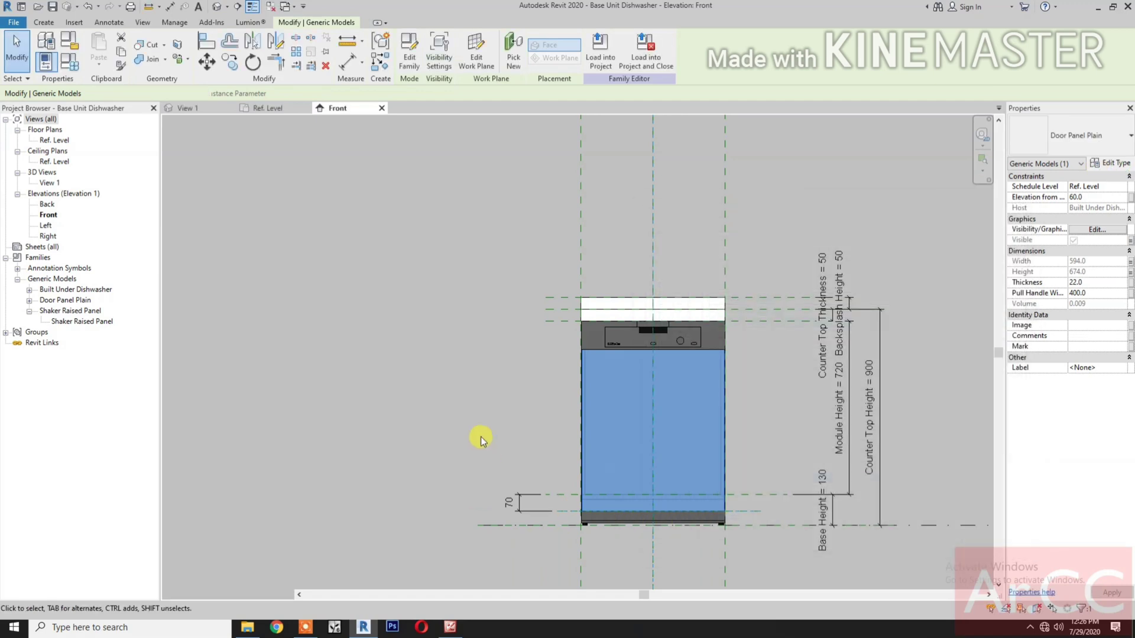
{"action": "left_click", "coordinate": [473, 431]}
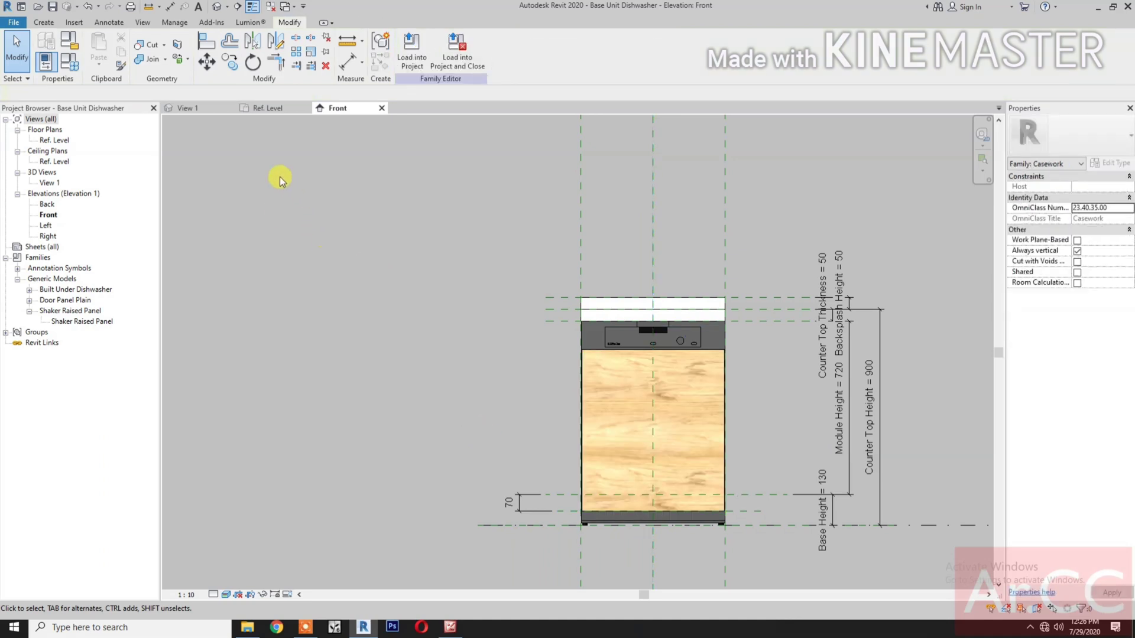
Temporarily hide the plain door panel in the Front elevation.
{"action": "left_click", "coordinate": [585, 364]}
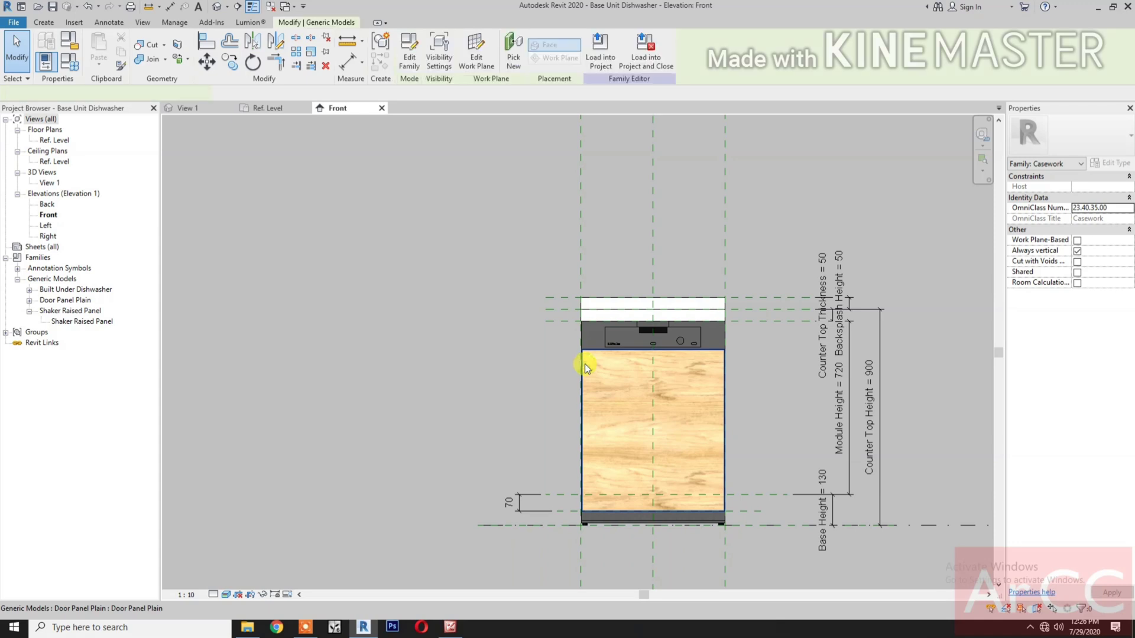
{"action": "left_click", "coordinate": [263, 594]}
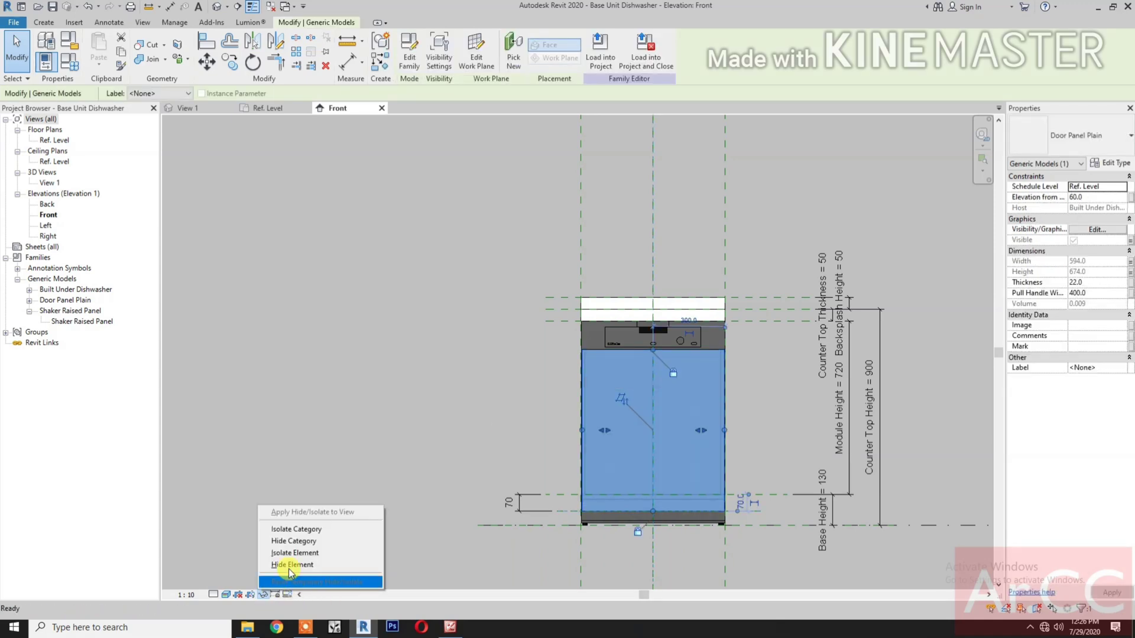
{"action": "left_click", "coordinate": [290, 566]}
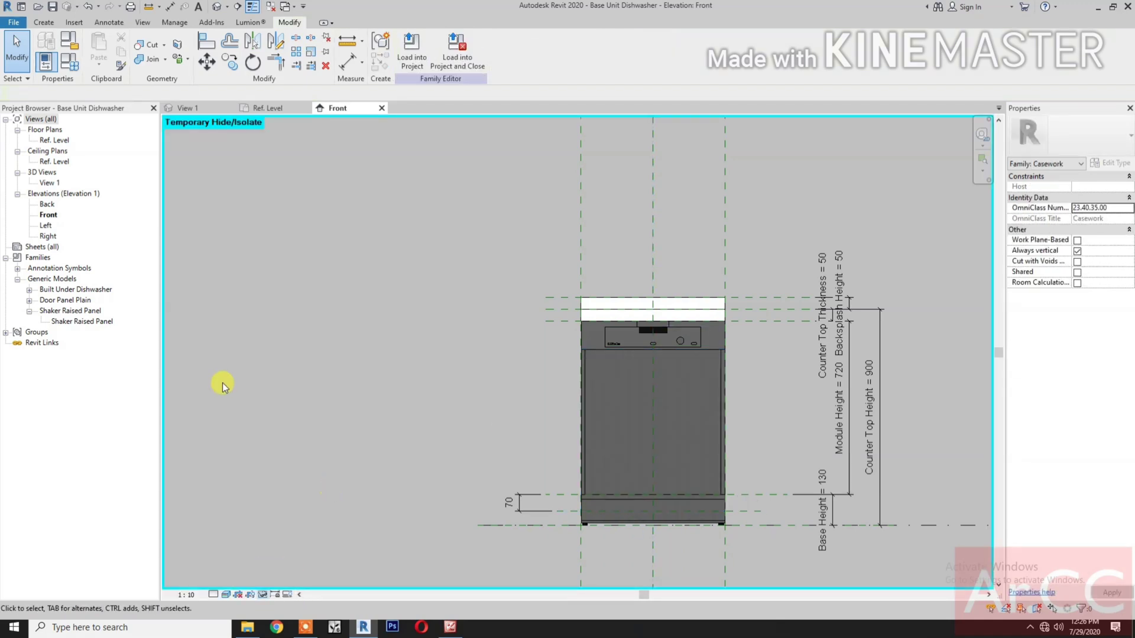
Place a Shaker Raised Panel on the Ref. Level work plane, just in front of the unit in the floor plan.
{"action": "left_click", "coordinate": [280, 109]}
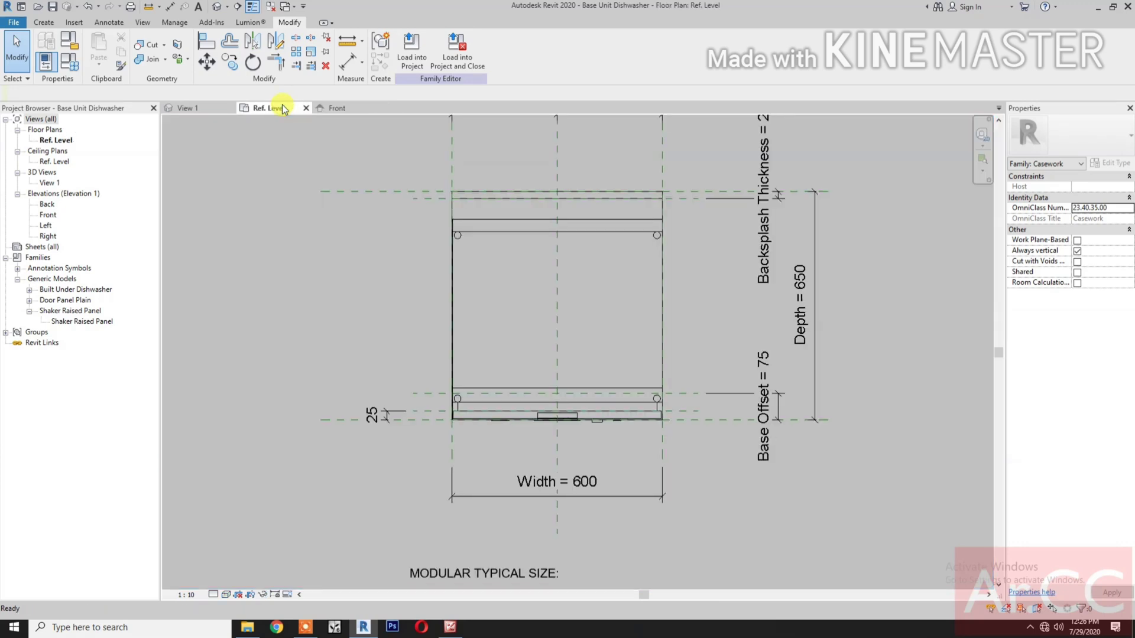
{"action": "double_click", "coordinate": [73, 322]}
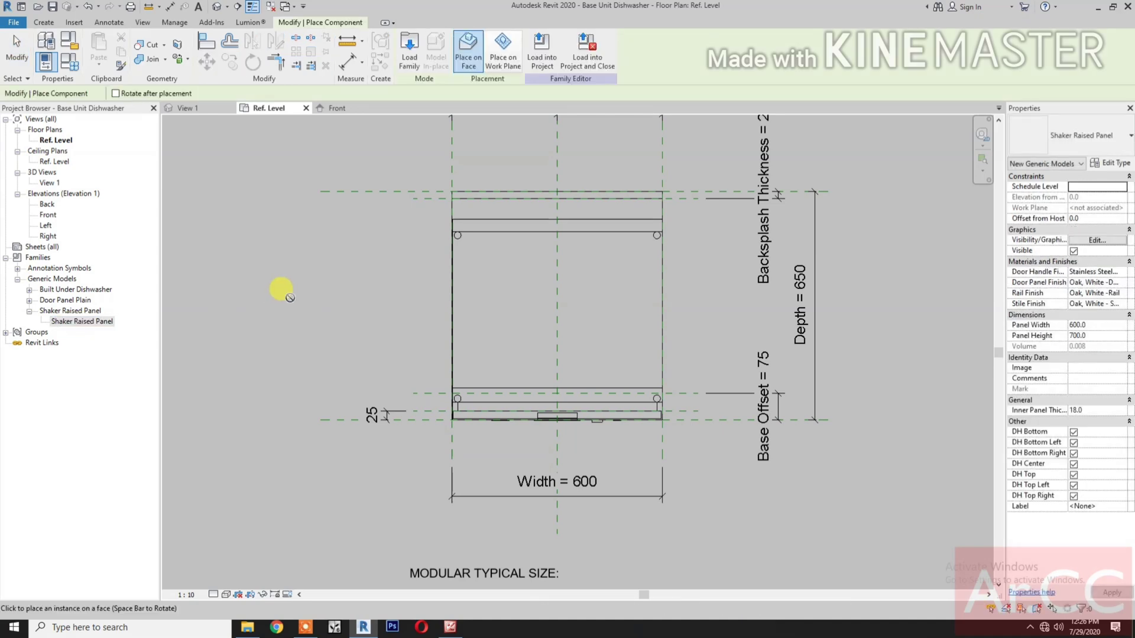
{"action": "left_click", "coordinate": [509, 450]}
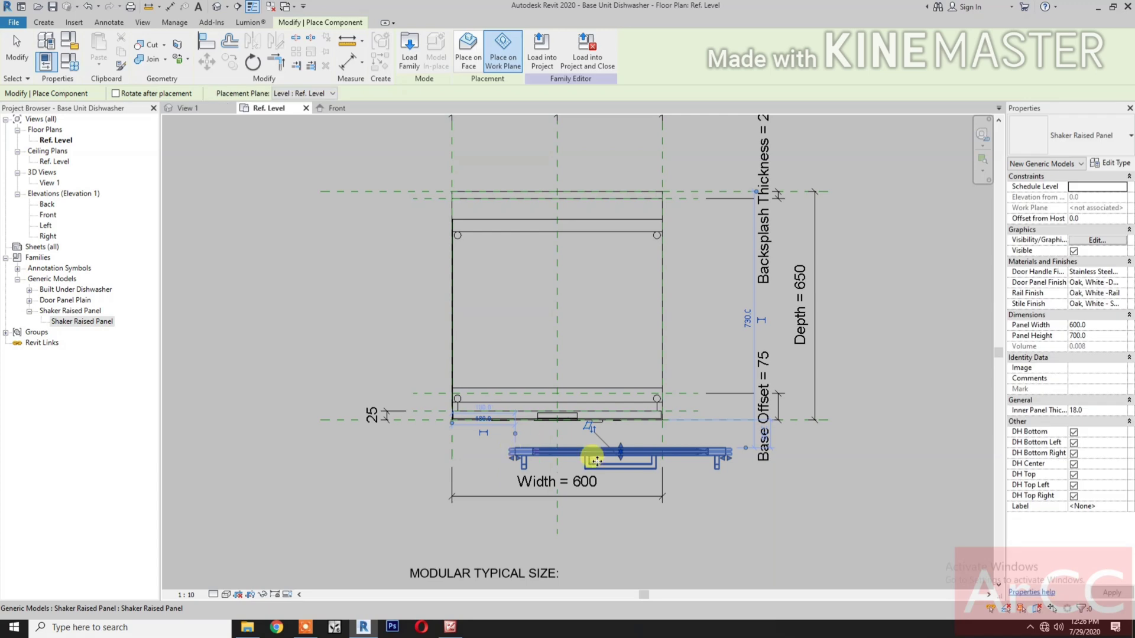
{"action": "key", "text": "Escape"}
{"action": "key", "text": "Escape"}
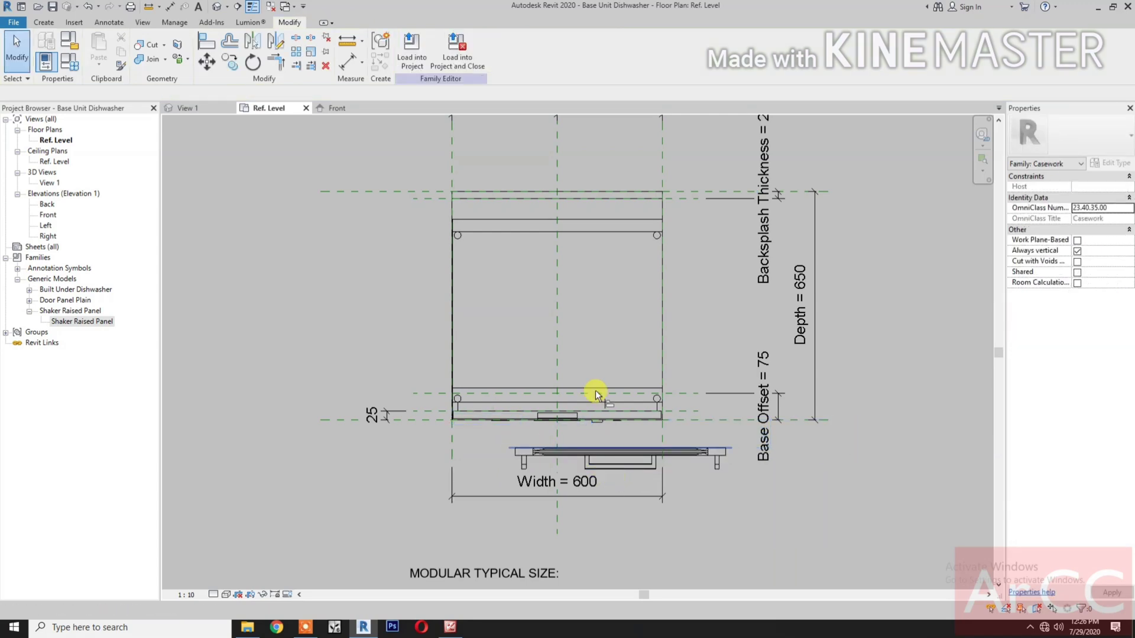
Try to align and lock the shaker panel's centre to the nested dishwasher's centre line.
{"action": "key", "text": "a"}
{"action": "key", "text": "l"}
{"action": "left_click", "coordinate": [562, 325]}
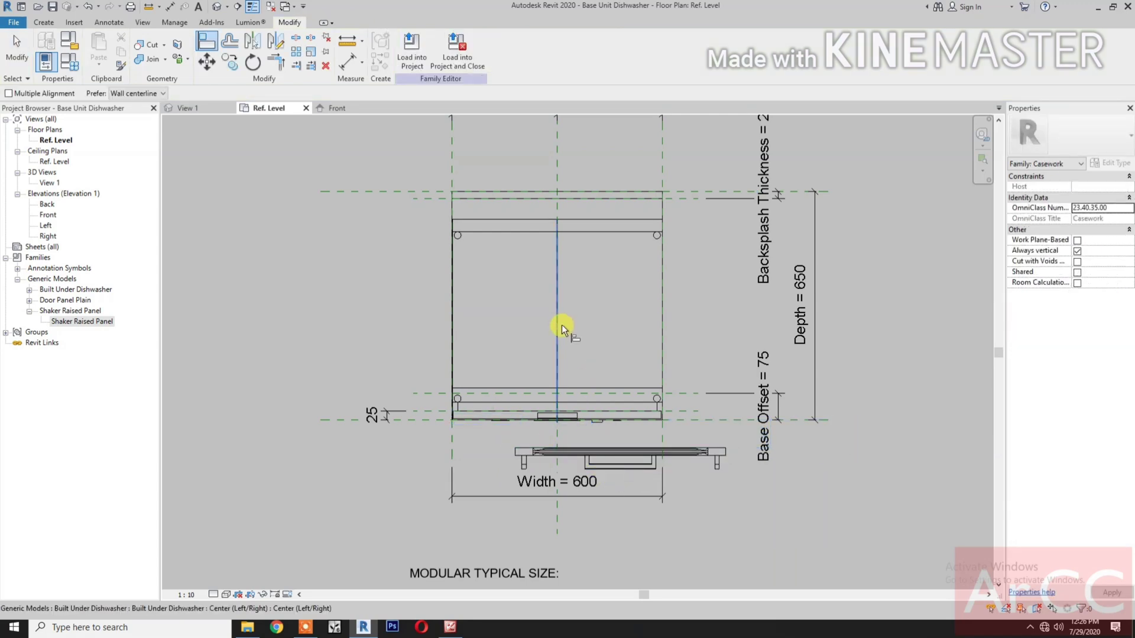
{"action": "left_click", "coordinate": [621, 463]}
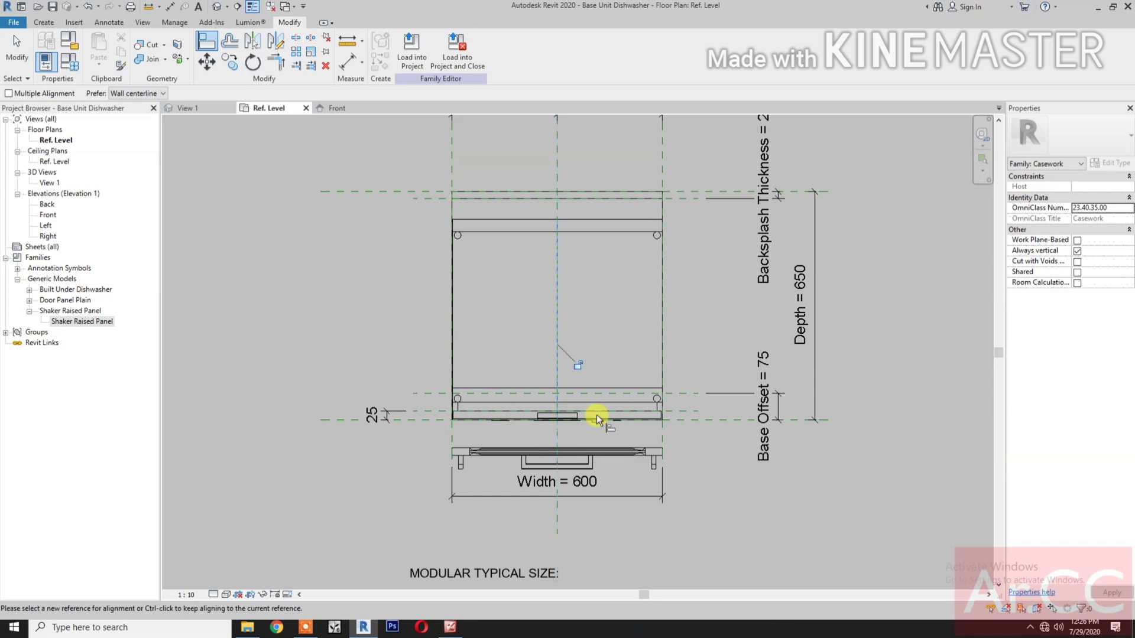
{"action": "left_click", "coordinate": [582, 363]}
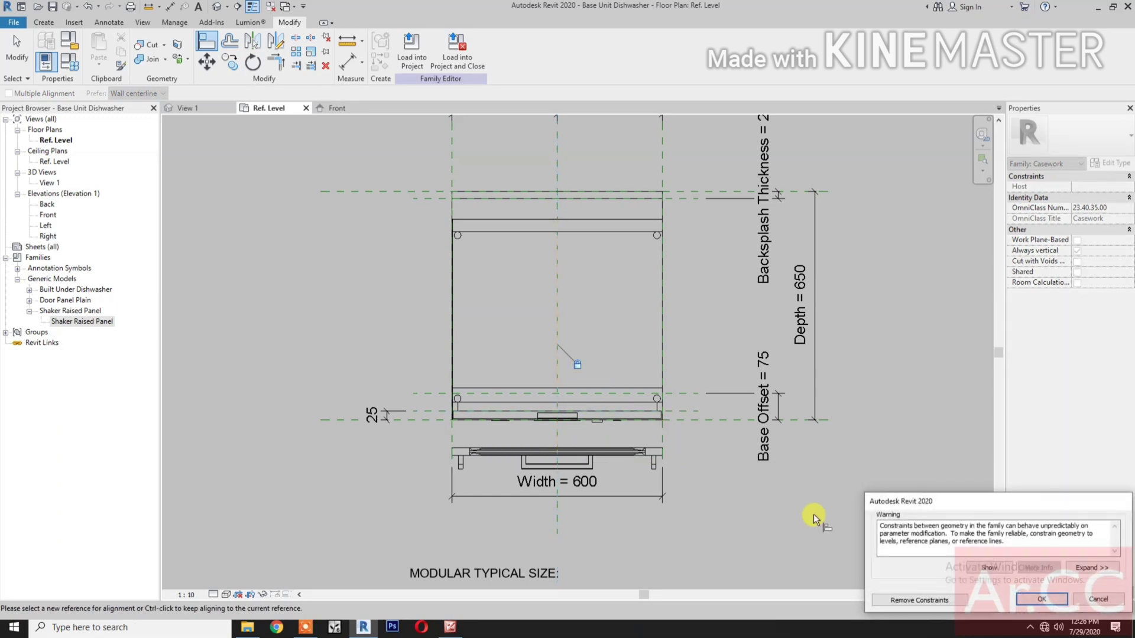
{"action": "left_click", "coordinate": [1026, 597]}
{"action": "key", "text": "Escape"}
{"action": "key", "text": "Escape"}
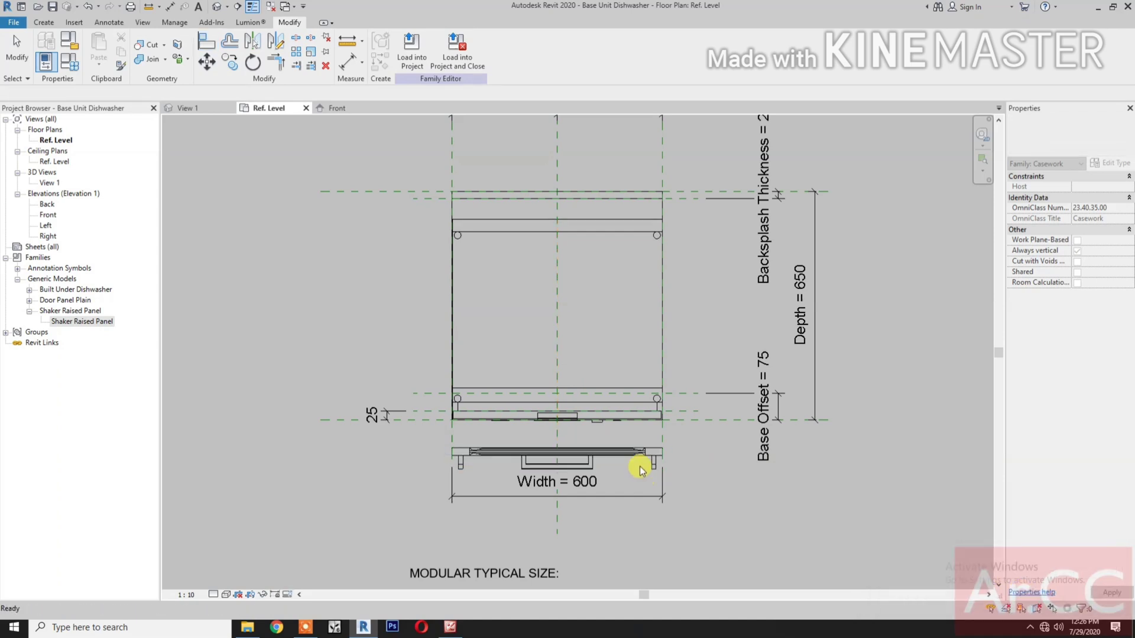
Move the shaker panel sideways off the unit's centre line.
{"action": "left_click", "coordinate": [645, 463]}
{"action": "left_click", "coordinate": [207, 61]}
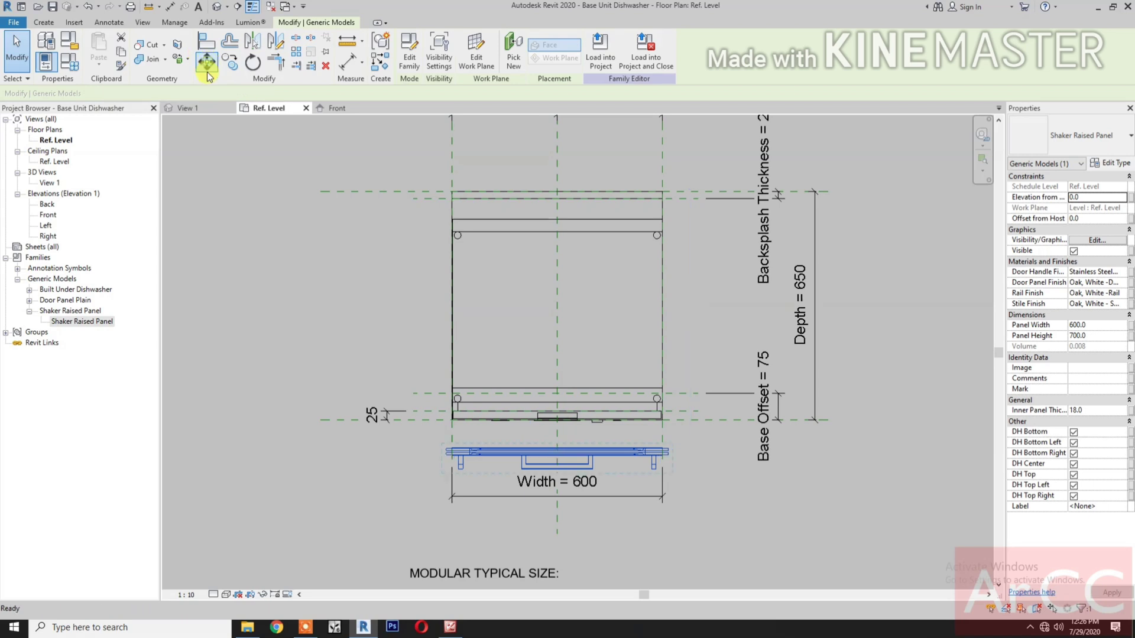
{"action": "left_click", "coordinate": [271, 305]}
{"action": "left_click", "coordinate": [300, 296]}
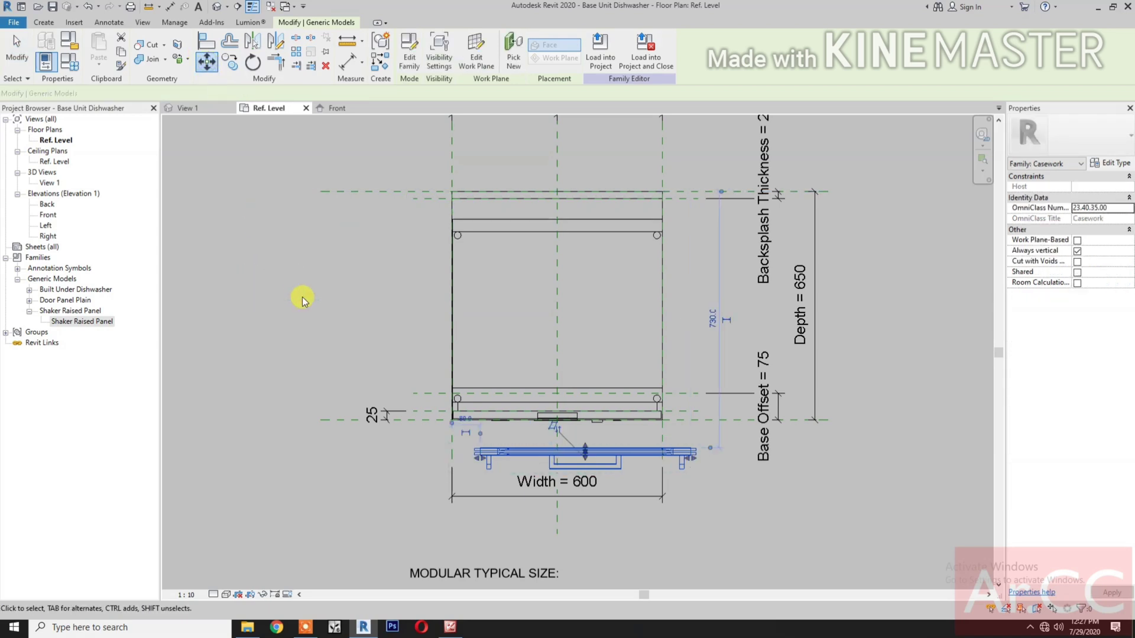
{"action": "key", "text": "Escape"}
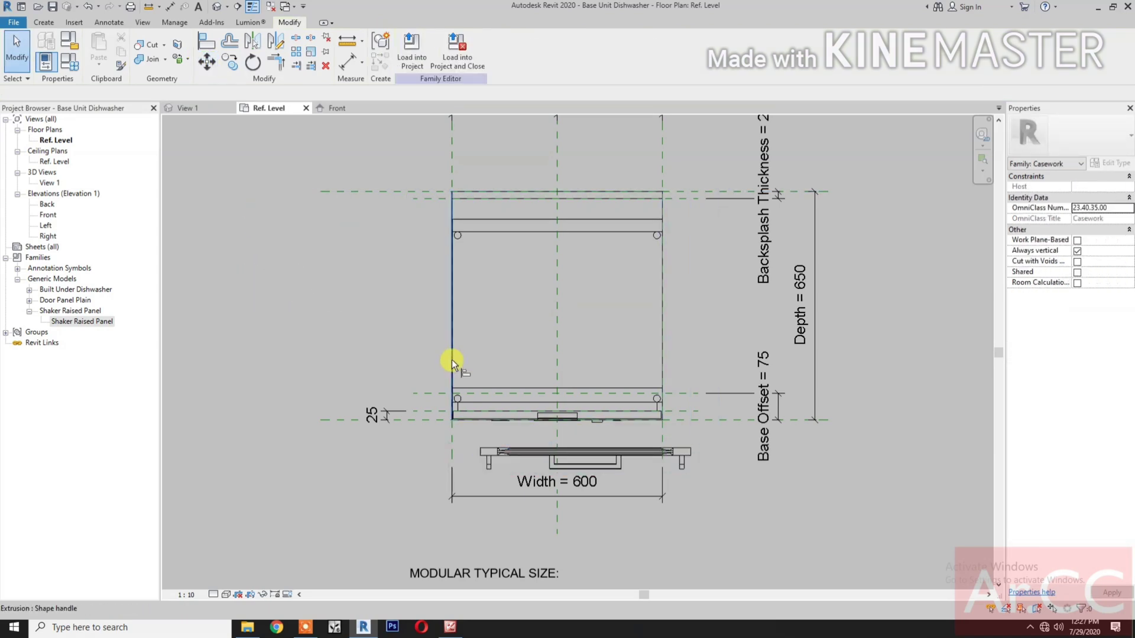
Align the shaker panel's centre with the family's Center (Left/Right) reference plane and lock the alignment.
{"action": "scroll", "coordinate": [452, 369], "scroll_direction": "down", "scroll_amount": 2}
{"action": "key", "text": "a"}
{"action": "key", "text": "l"}
{"action": "middle_click_drag", "start_coordinate": [460, 384], "coordinate": [460, 400]}
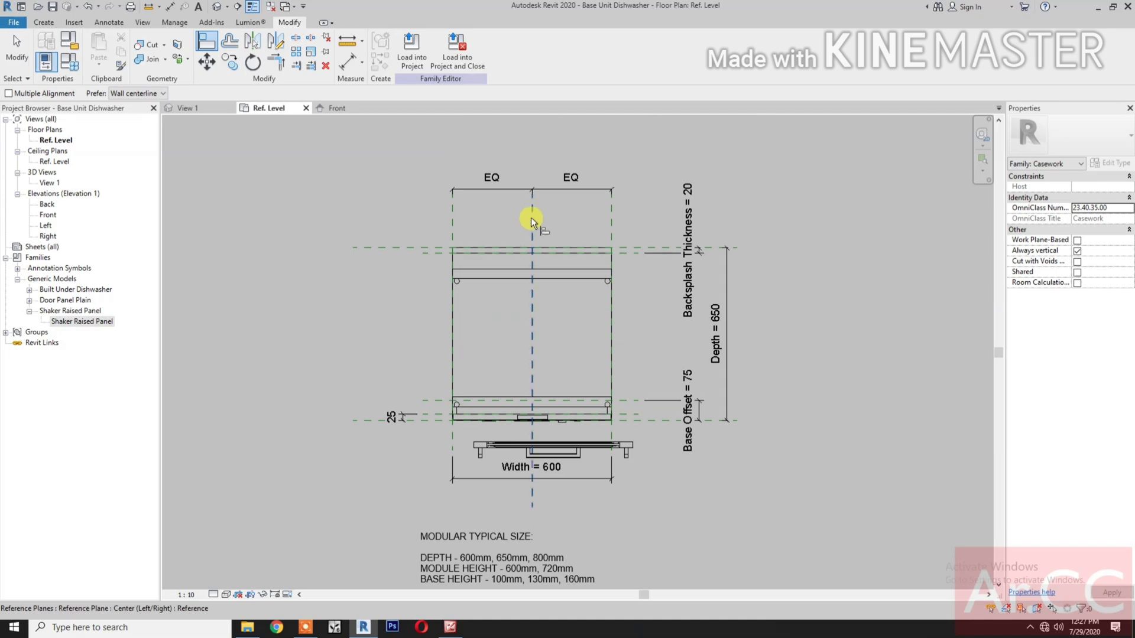
{"action": "left_click", "coordinate": [531, 218]}
{"action": "left_click", "coordinate": [552, 448]}
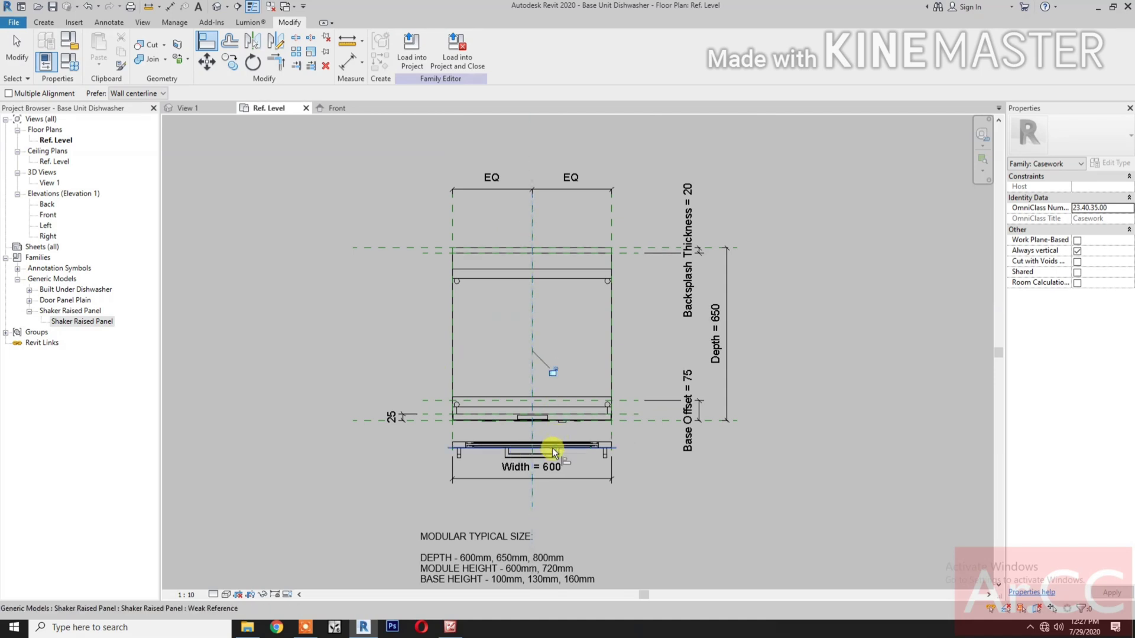
{"action": "left_click", "coordinate": [554, 373]}
{"action": "scroll", "coordinate": [573, 447], "scroll_direction": "up", "scroll_amount": 2}
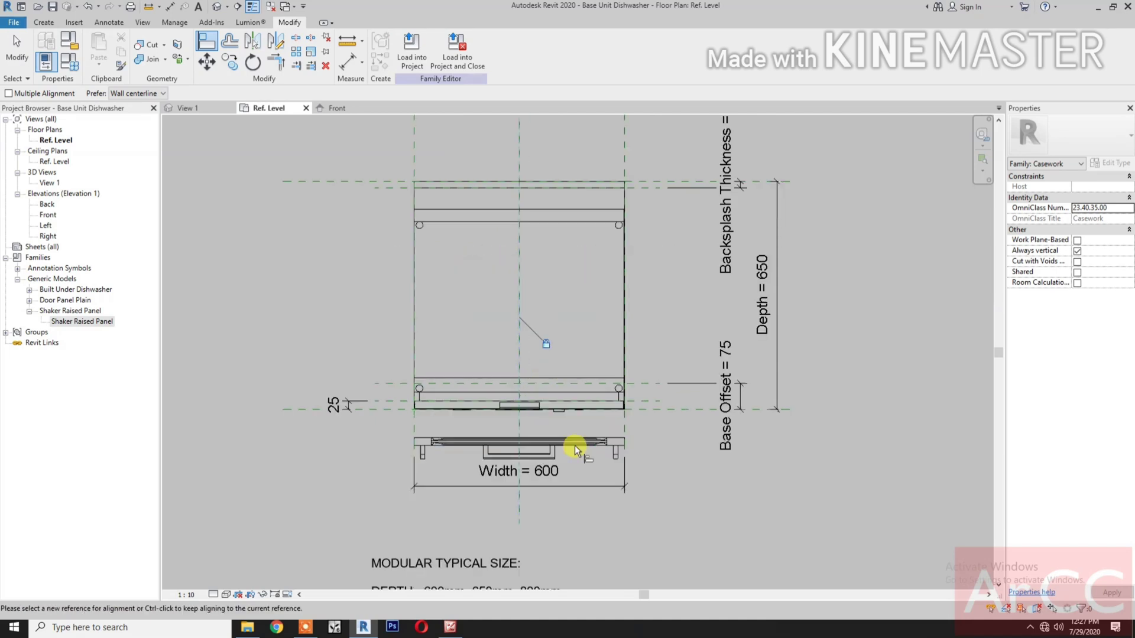
{"action": "scroll", "coordinate": [576, 445], "scroll_direction": "up", "scroll_amount": 1}
{"action": "key", "text": "Escape"}
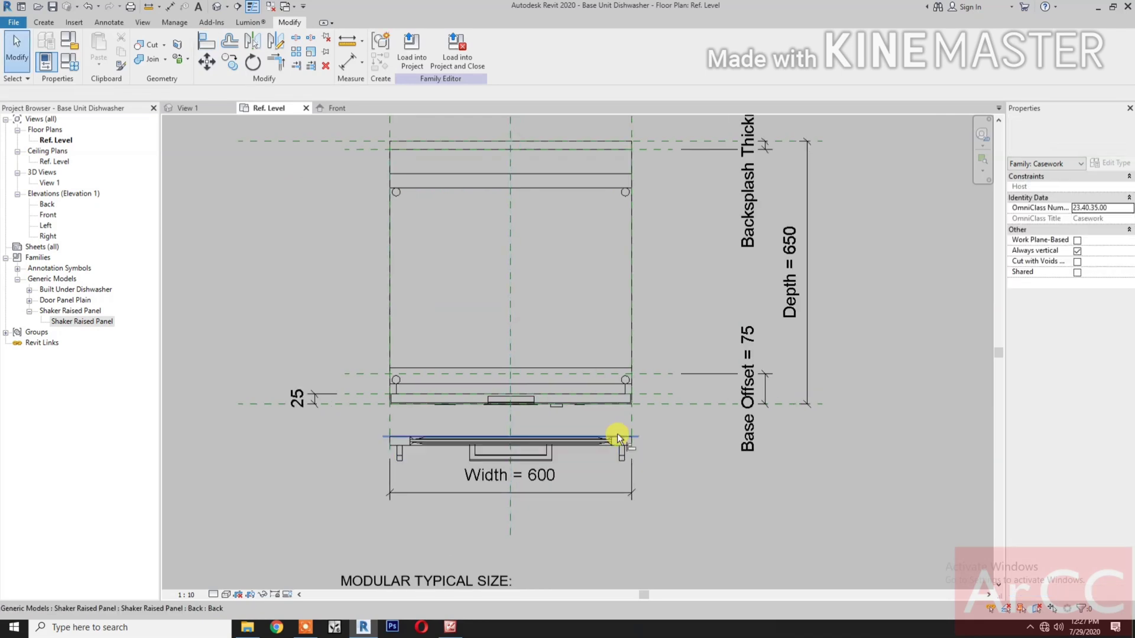
Align the back of the shaker panel with the reference plane 25 mm behind the unit's front.
{"action": "key", "text": "a"}
{"action": "key", "text": "l"}
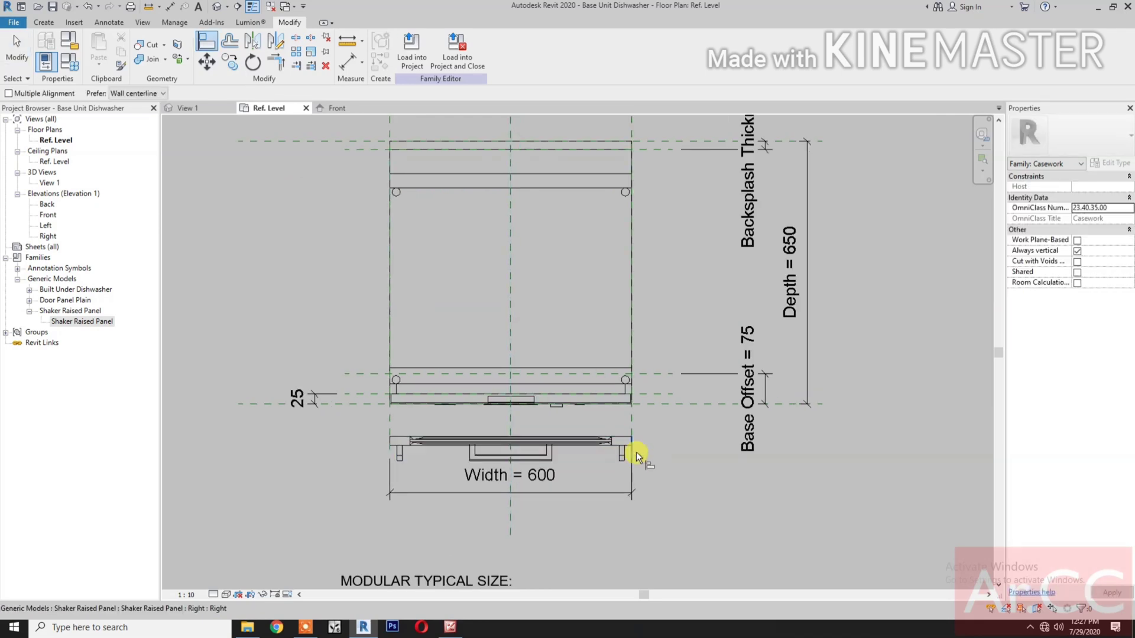
{"action": "left_click", "coordinate": [658, 393]}
{"action": "scroll", "coordinate": [641, 470], "scroll_direction": "up", "scroll_amount": 1}
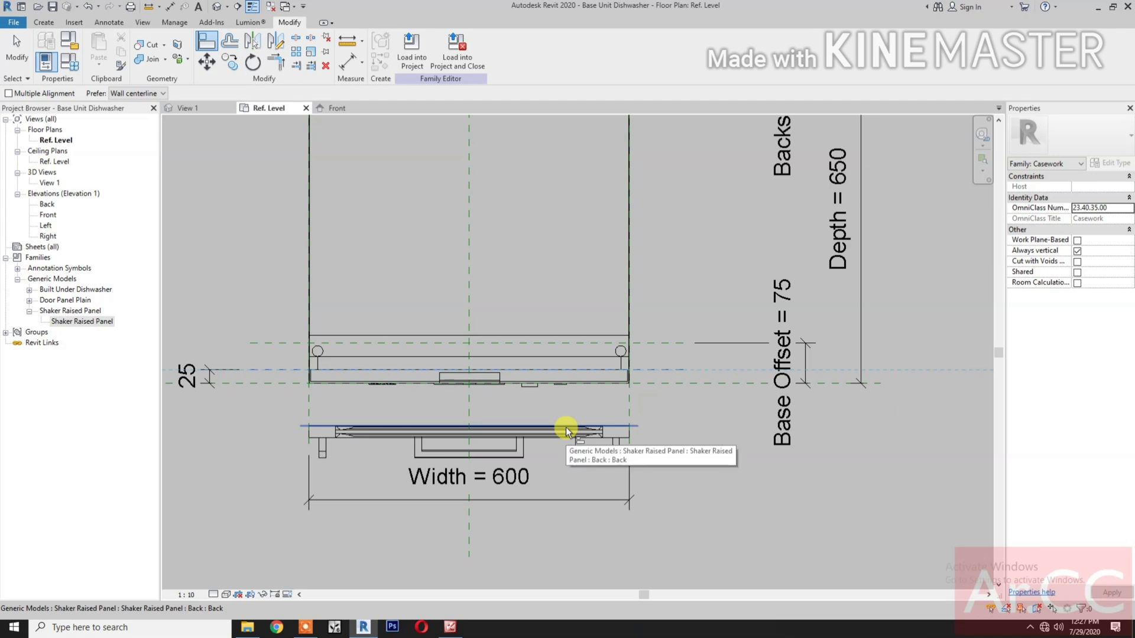
{"action": "left_click", "coordinate": [566, 429]}
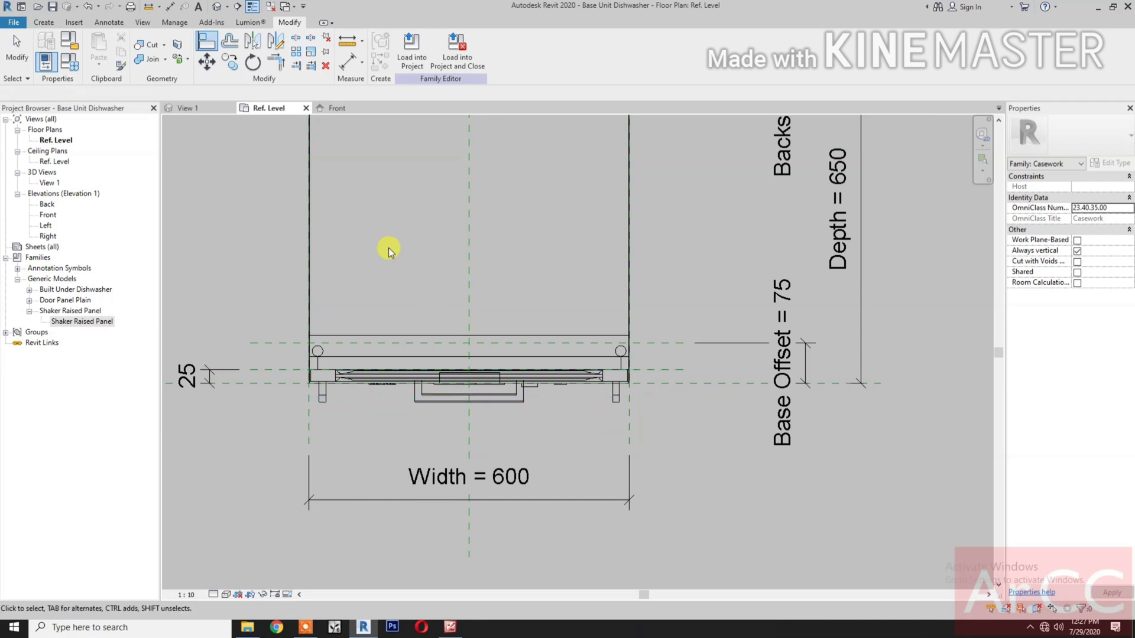
In the Front elevation, switch off all seven DH door handle options of the shaker raised panel.
{"action": "left_click", "coordinate": [338, 109]}
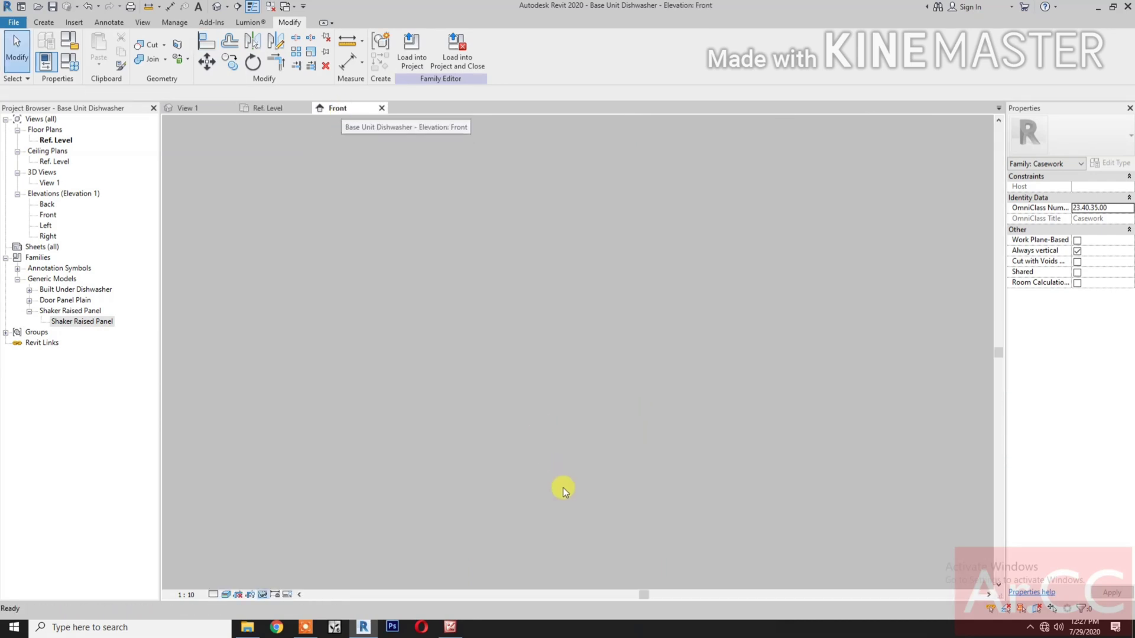
{"action": "middle_click_drag", "start_coordinate": [641, 535], "coordinate": [555, 506]}
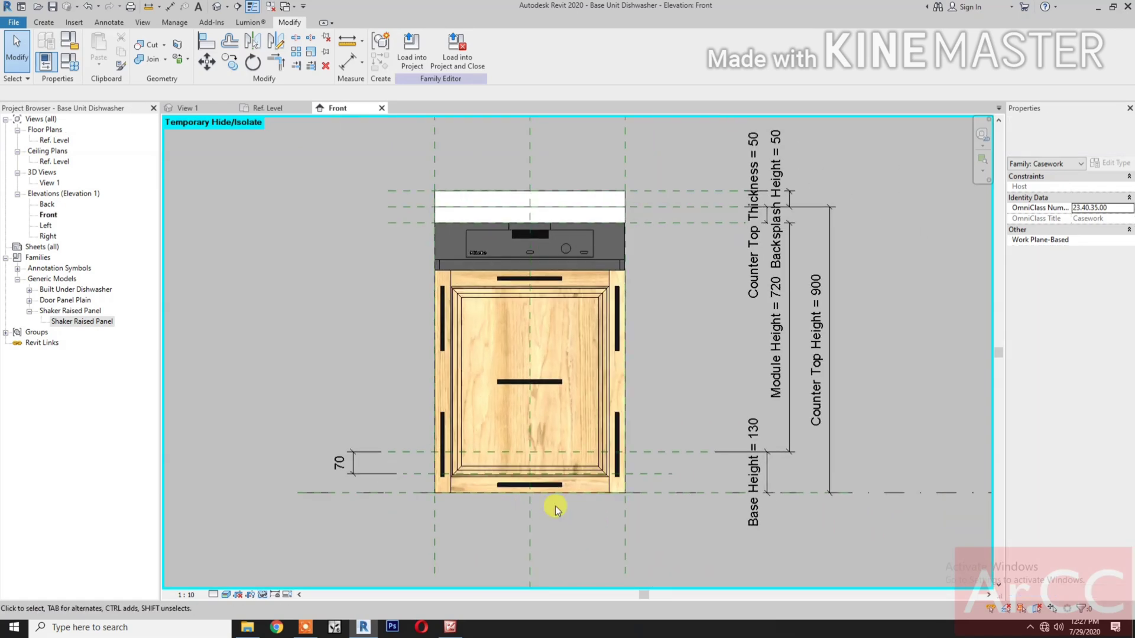
{"action": "left_click", "coordinate": [535, 384]}
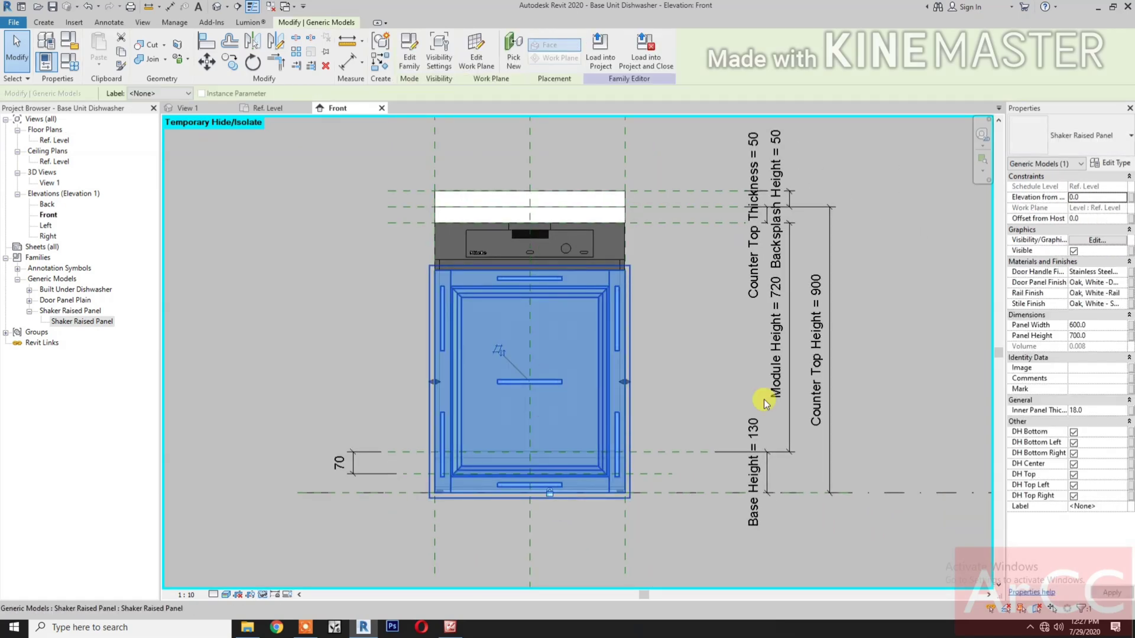
{"action": "left_click", "coordinate": [1074, 497]}
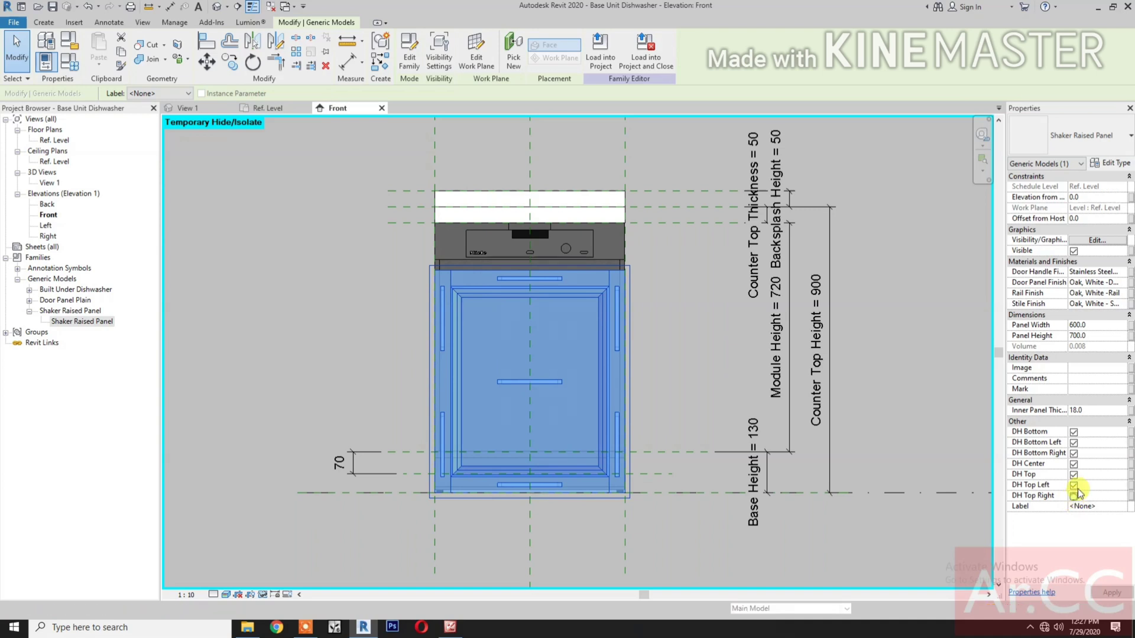
{"action": "left_click", "coordinate": [1073, 475]}
{"action": "left_click", "coordinate": [1073, 464]}
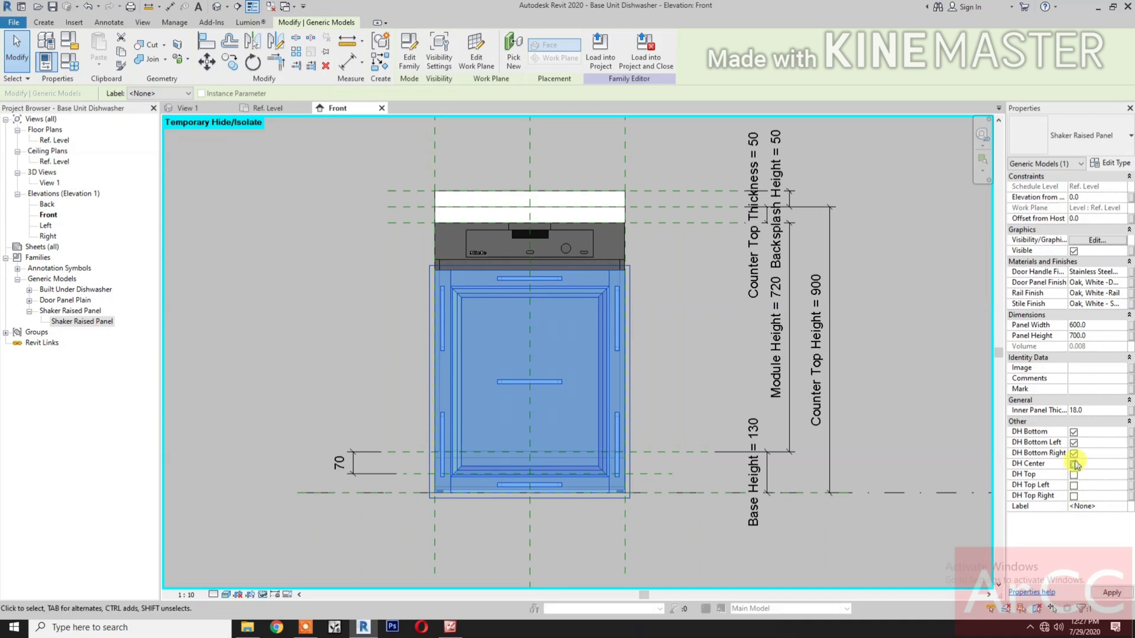
{"action": "left_click", "coordinate": [1074, 453]}
{"action": "left_click", "coordinate": [1074, 443]}
{"action": "left_click", "coordinate": [1074, 432]}
{"action": "left_click", "coordinate": [577, 565]}
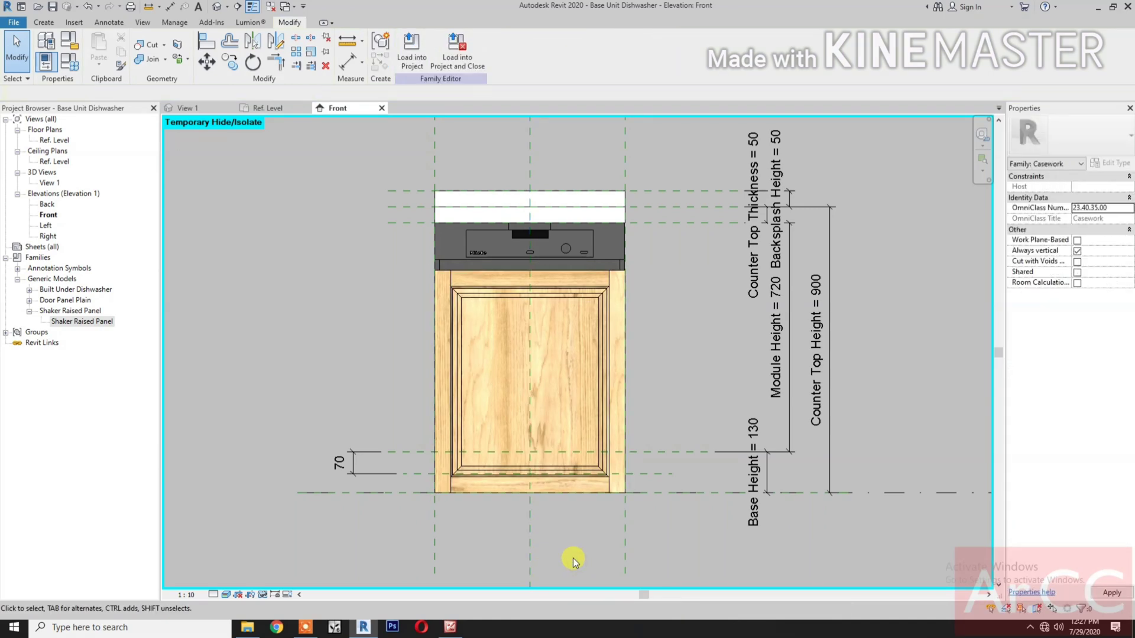
Associate the shaker panel's Panel Width with Door Width and its Panel Height with Door Height.
{"action": "left_click", "coordinate": [580, 486]}
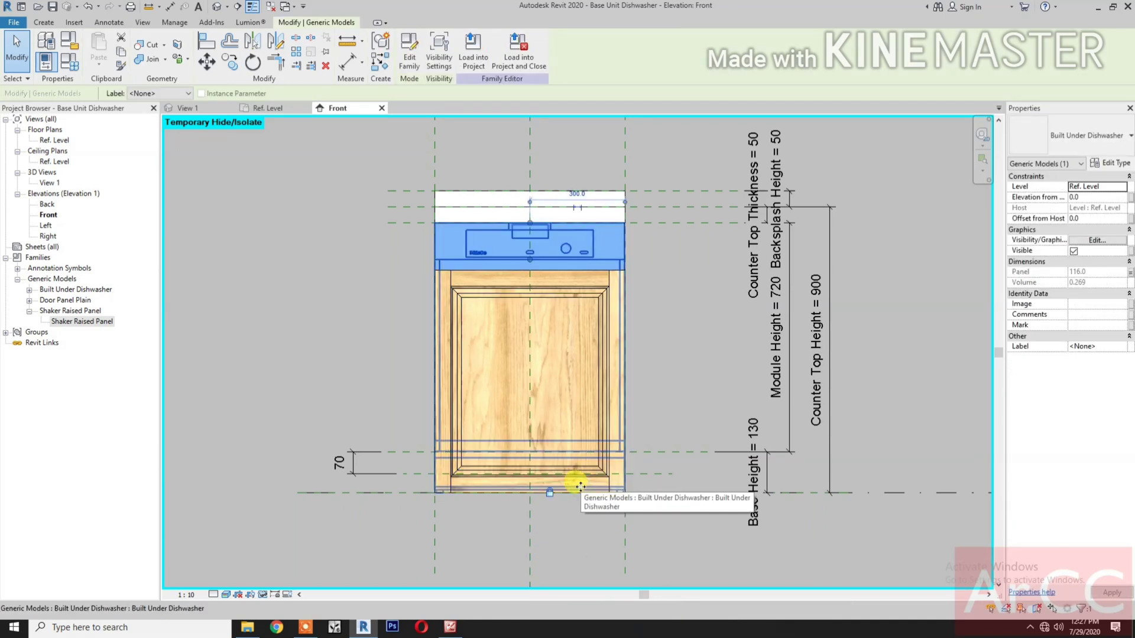
{"action": "key", "text": "Escape"}
{"action": "left_click", "coordinate": [611, 440]}
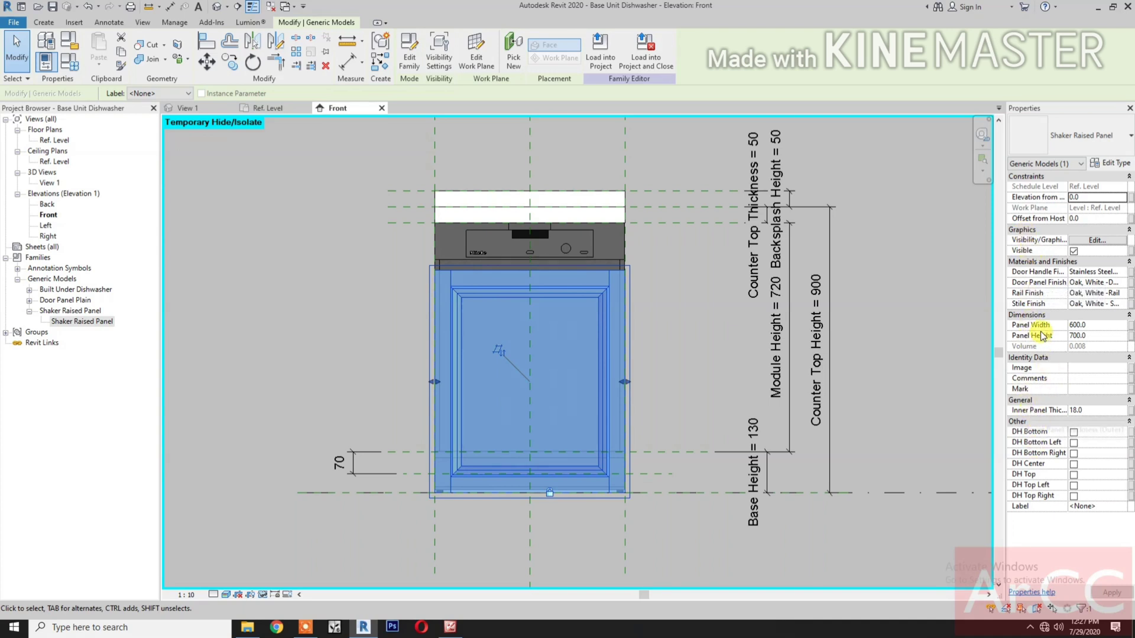
{"action": "left_click", "coordinate": [1131, 329]}
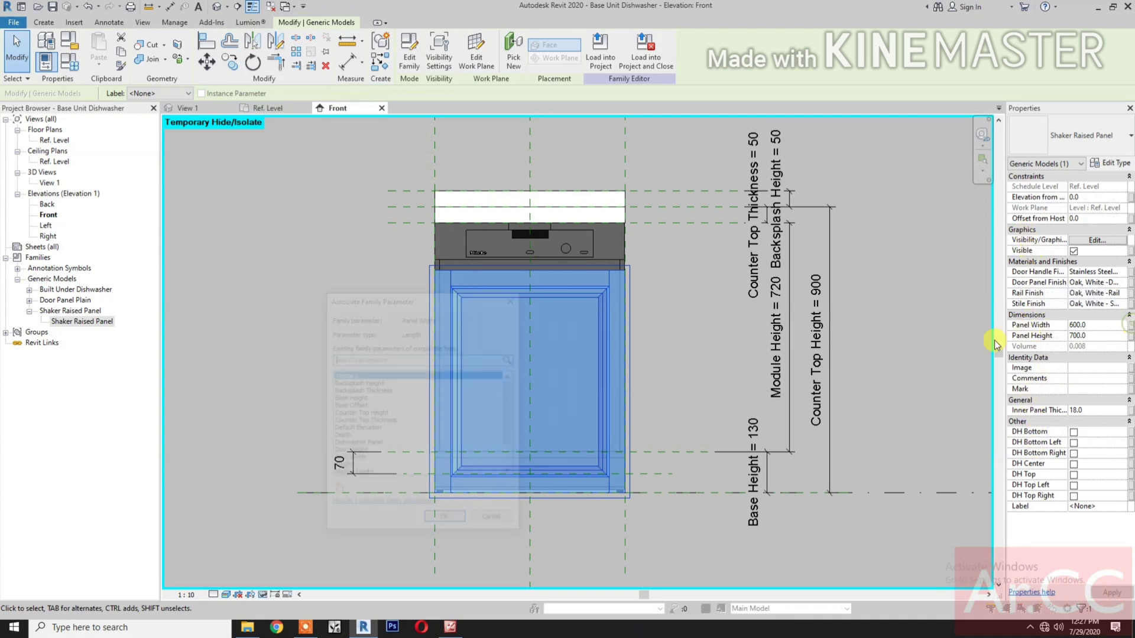
{"action": "left_click", "coordinate": [362, 459]}
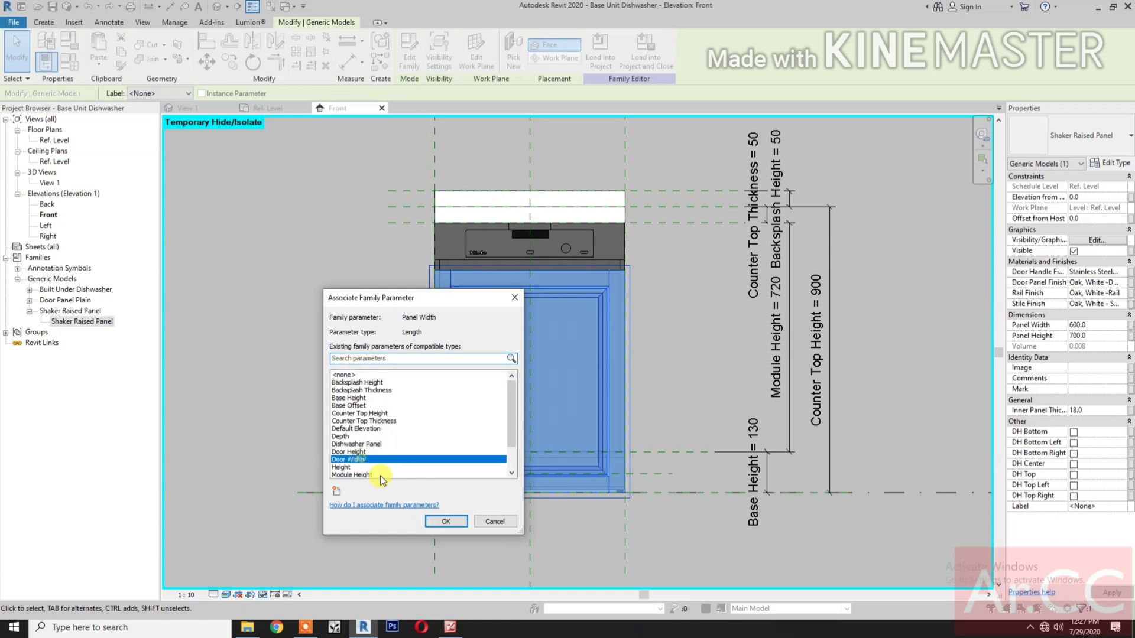
{"action": "left_click", "coordinate": [446, 521]}
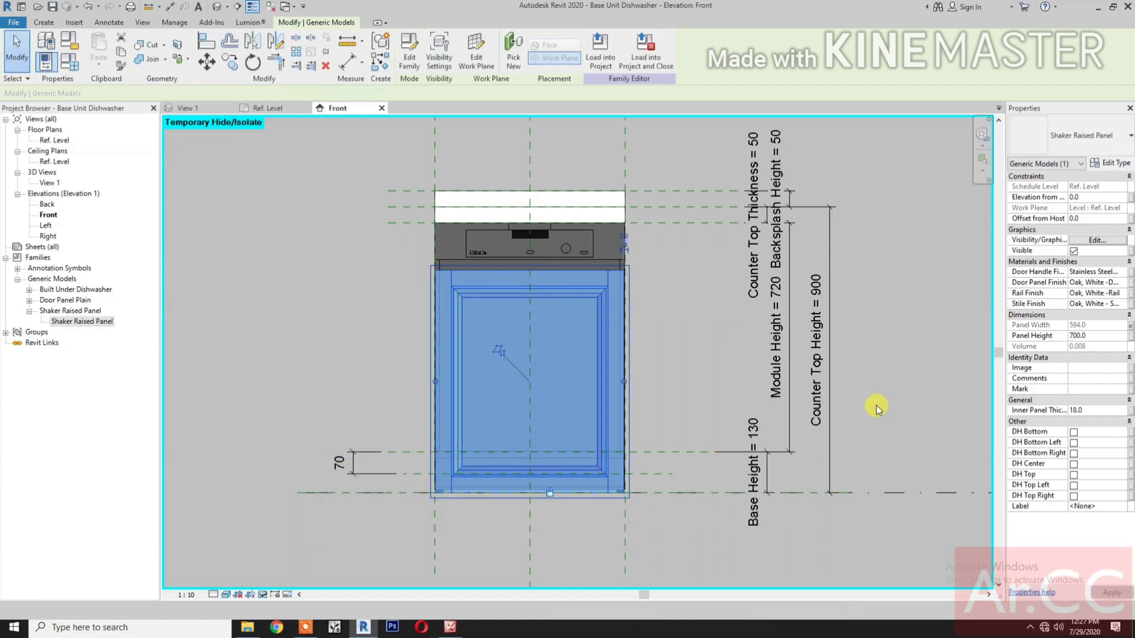
{"action": "left_click", "coordinate": [1130, 335]}
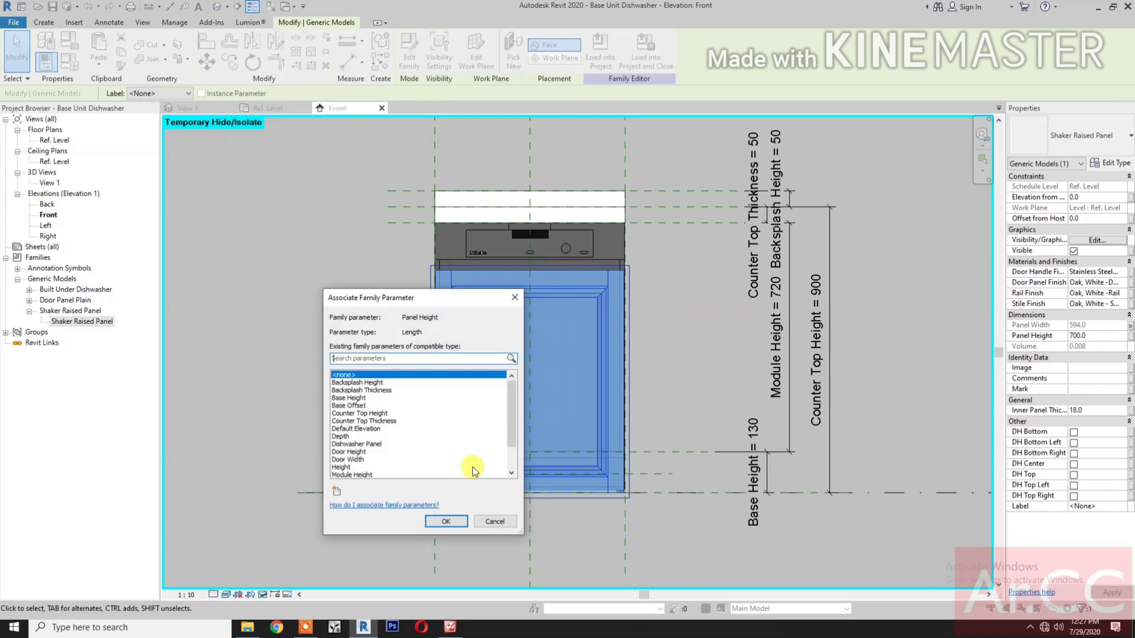
{"action": "left_click", "coordinate": [362, 452]}
{"action": "left_click", "coordinate": [446, 522]}
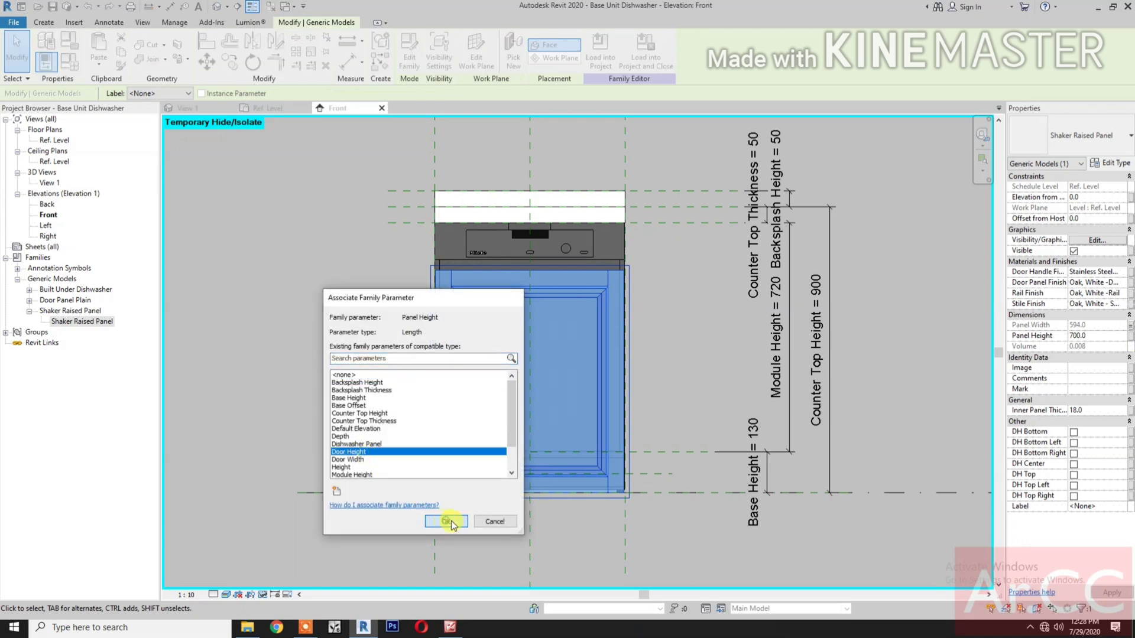
{"action": "left_click", "coordinate": [602, 543]}
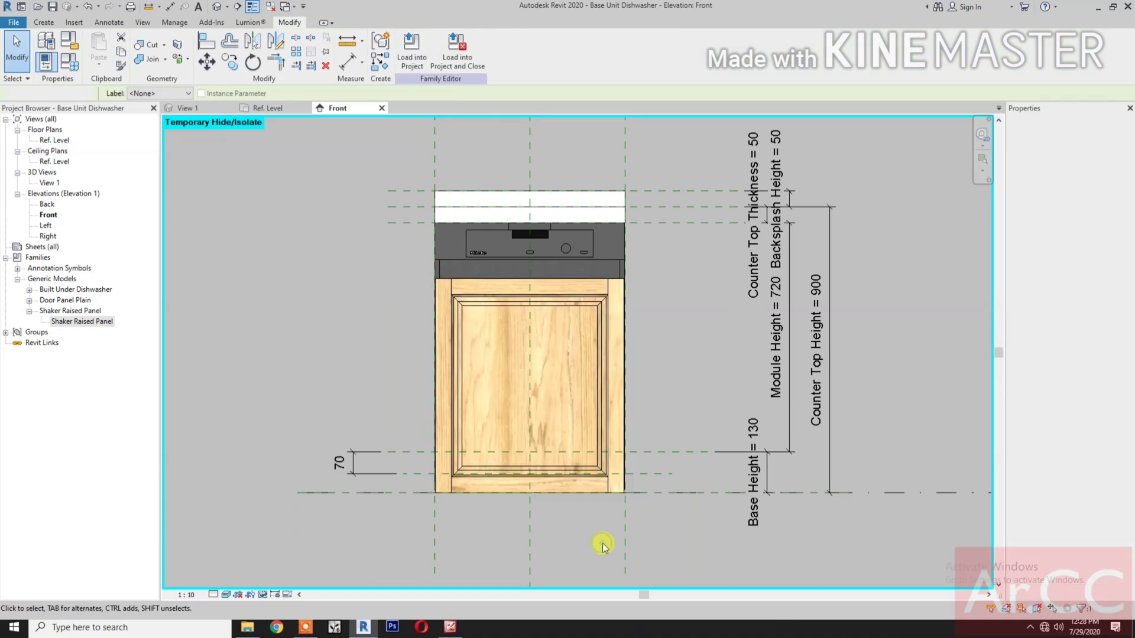
Move the shaker panel 140 mm straight up, off the reference level.
{"action": "left_click", "coordinate": [455, 383]}
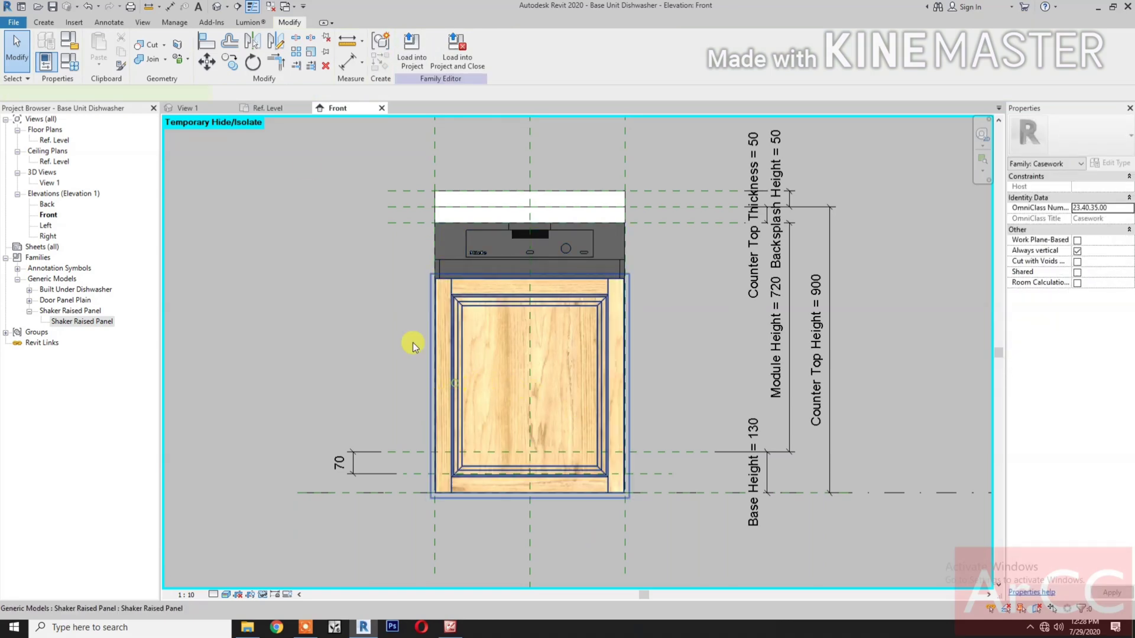
{"action": "key", "text": "m"}
{"action": "key", "text": "v"}
{"action": "left_click", "coordinate": [303, 396]}
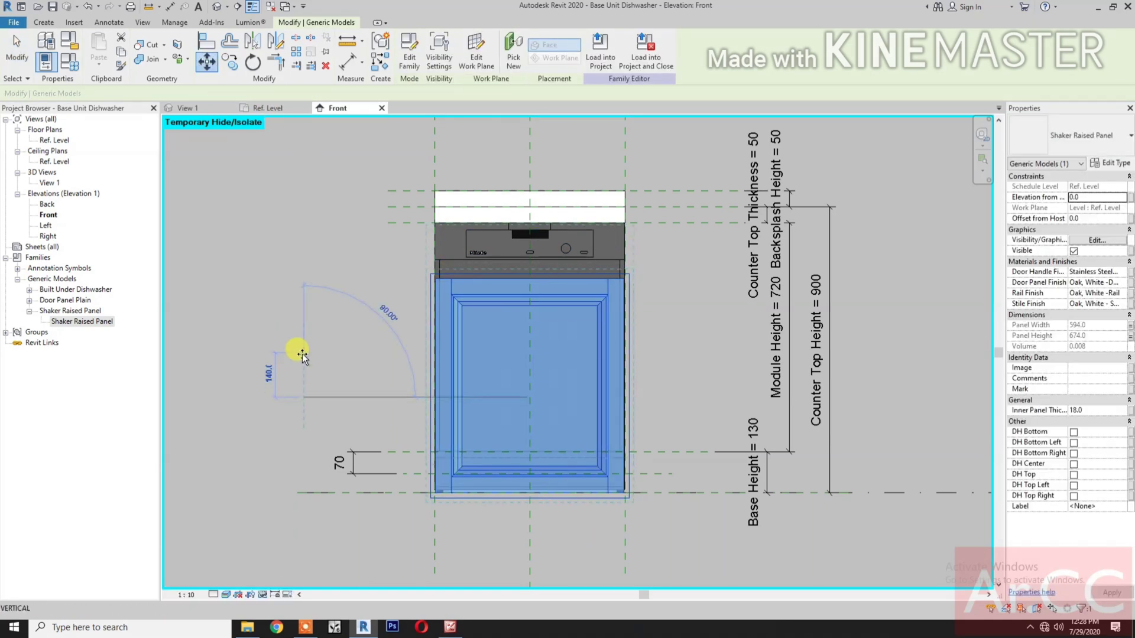
{"action": "left_click", "coordinate": [302, 355]}
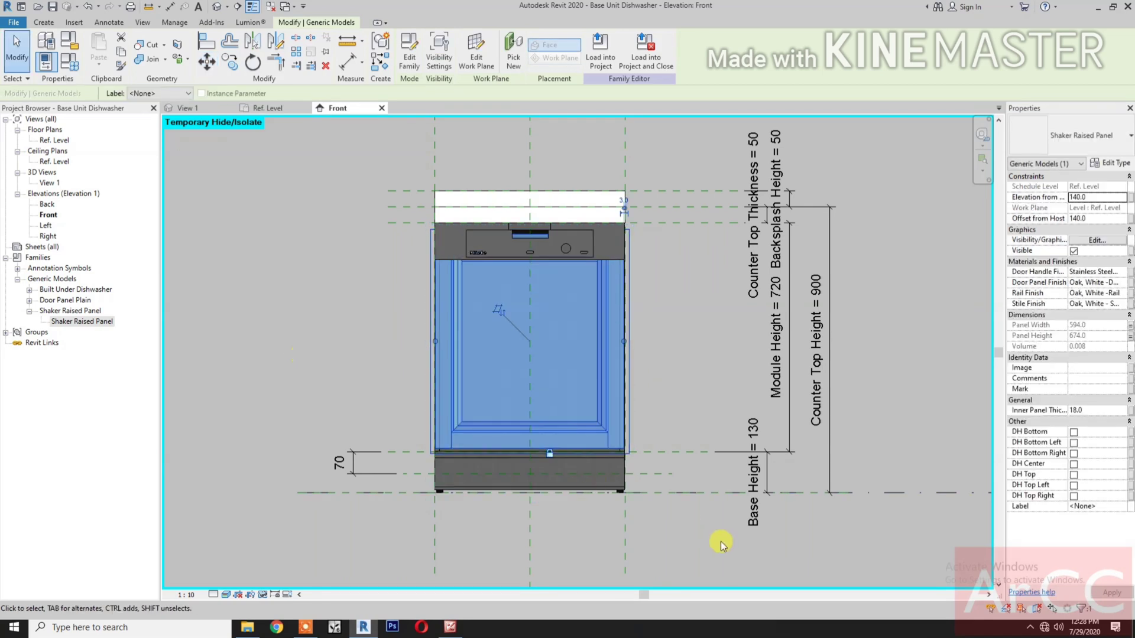
Align the shaker panel's bottom edge with the reference plane 70 mm below the Base Height plane.
{"action": "key", "text": "a"}
{"action": "key", "text": "Escape"}
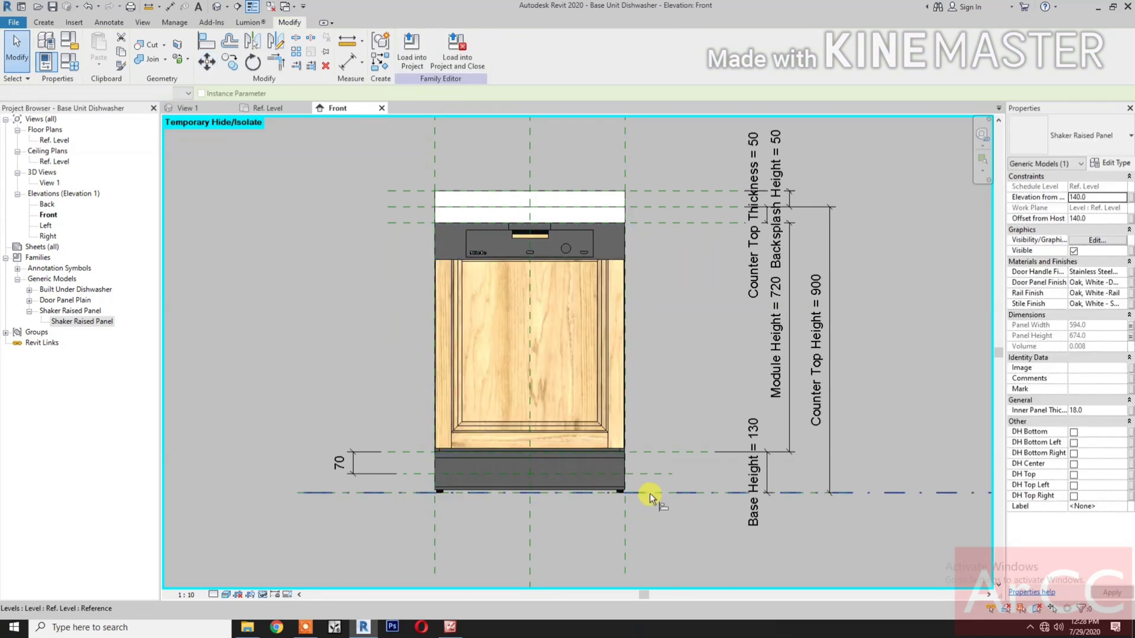
{"action": "scroll", "coordinate": [650, 491], "scroll_direction": "up", "scroll_amount": 3}
{"action": "key", "text": "a"}
{"action": "key", "text": "l"}
{"action": "left_click", "coordinate": [648, 464]}
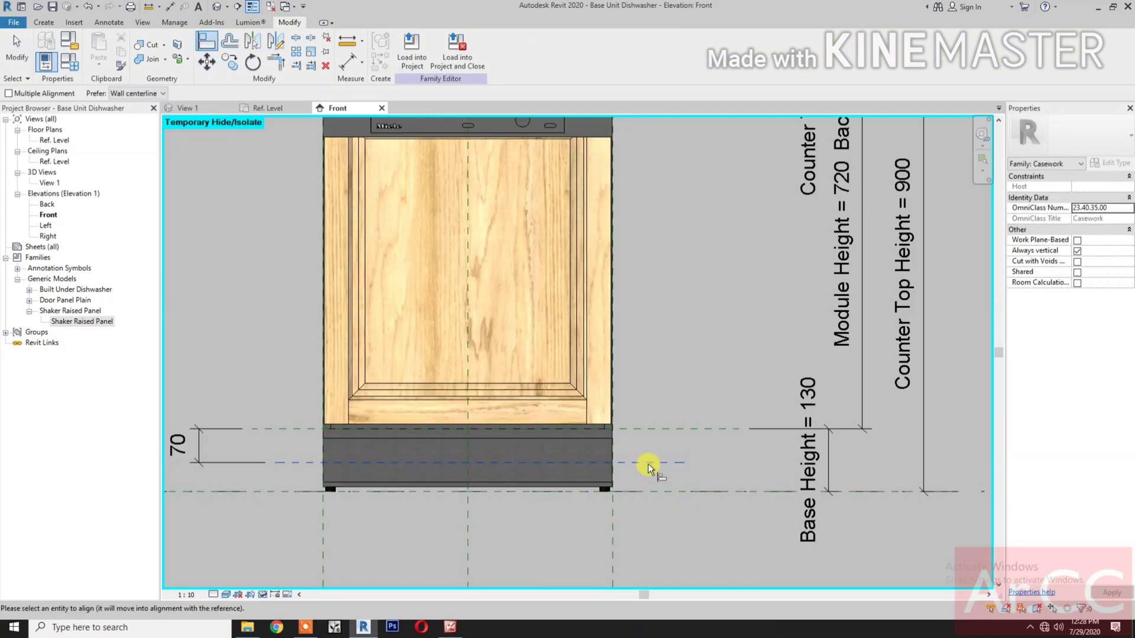
{"action": "left_click", "coordinate": [562, 423]}
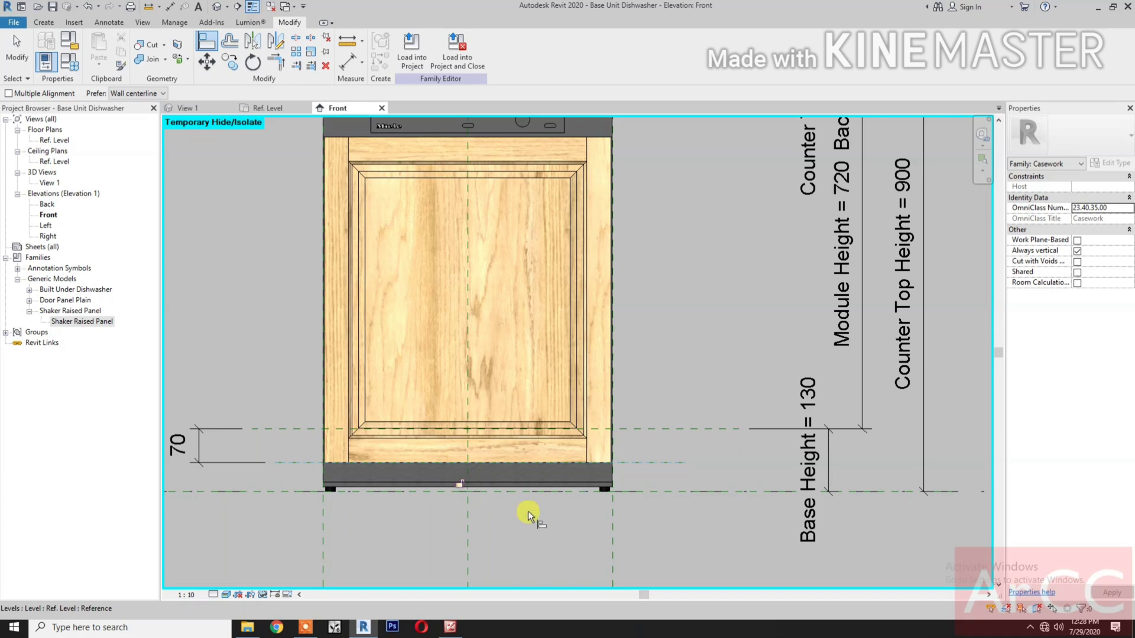
{"action": "scroll", "coordinate": [535, 517], "scroll_direction": "down", "scroll_amount": 2}
{"action": "middle_click_drag", "start_coordinate": [540, 519], "coordinate": [588, 515]}
{"action": "key", "text": "Escape"}
{"action": "key", "text": "Escape"}
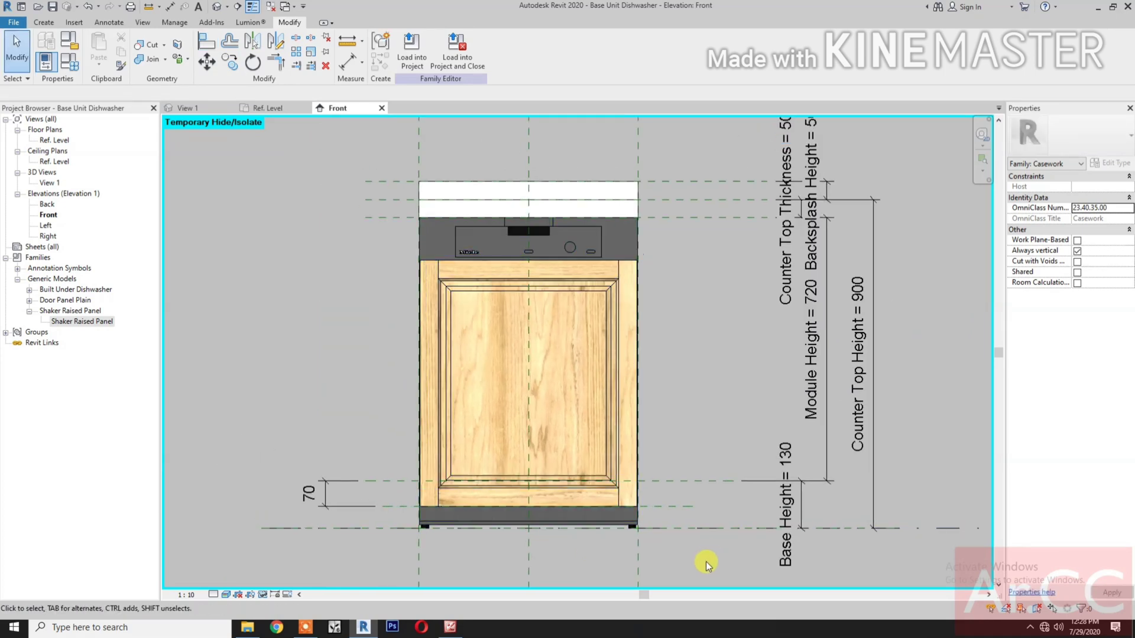
Associate the shaker panel's Door Handle Finish with Pull Handle Finish and its Door Panel Finish with the family's Door Panel Finish.
{"action": "middle_click_drag", "start_coordinate": [711, 567], "coordinate": [669, 547]}
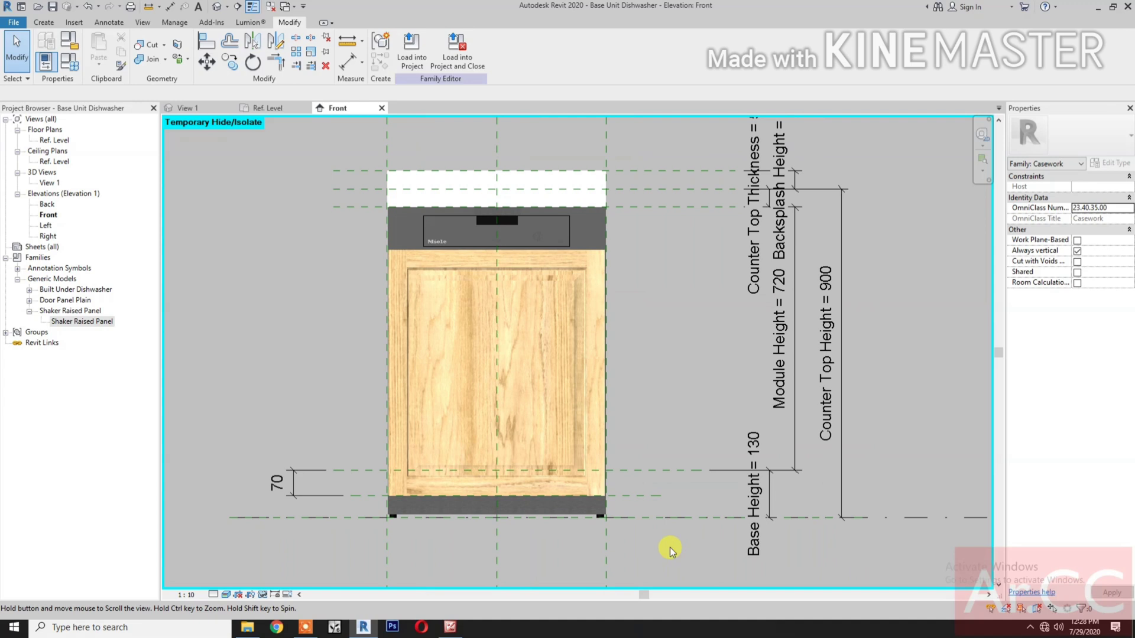
{"action": "left_click", "coordinate": [594, 435]}
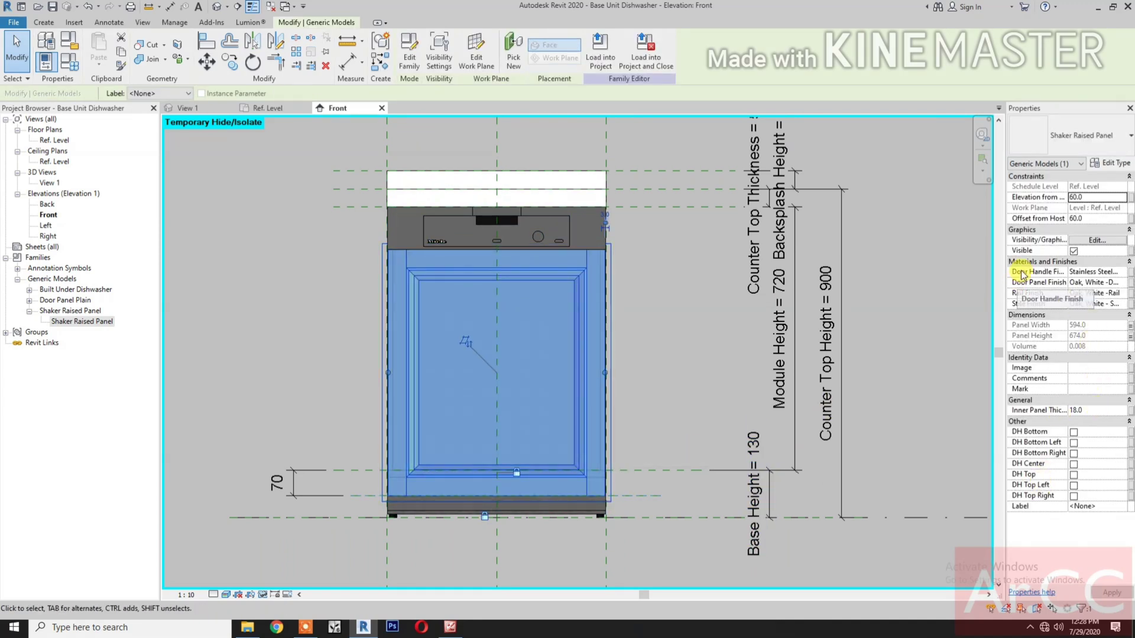
{"action": "left_click", "coordinate": [1132, 272]}
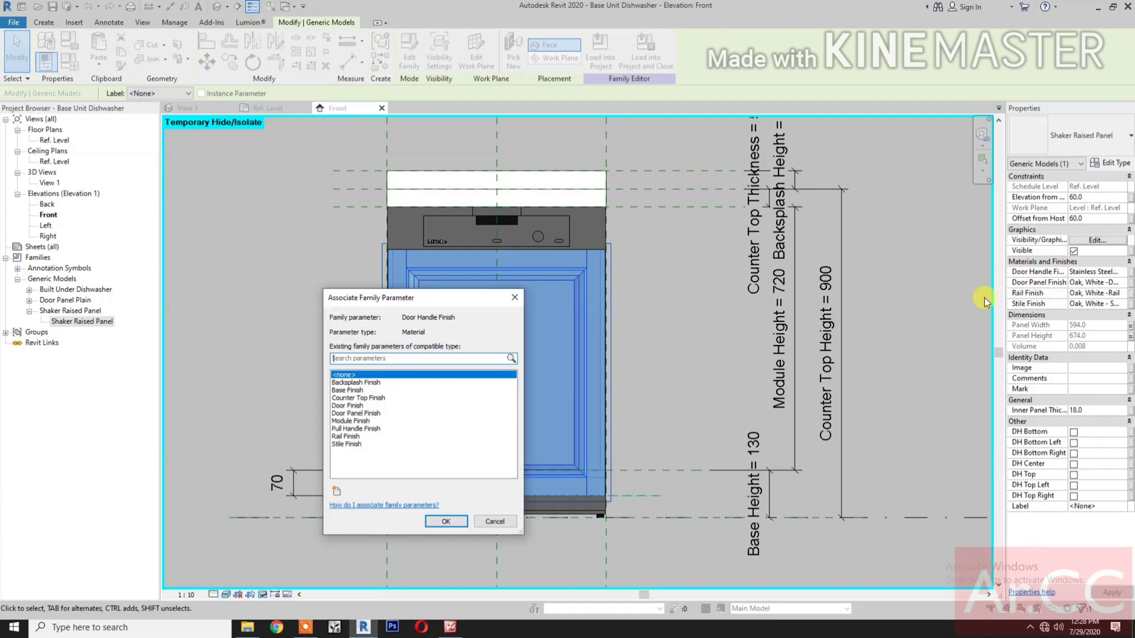
{"action": "left_click", "coordinate": [373, 429]}
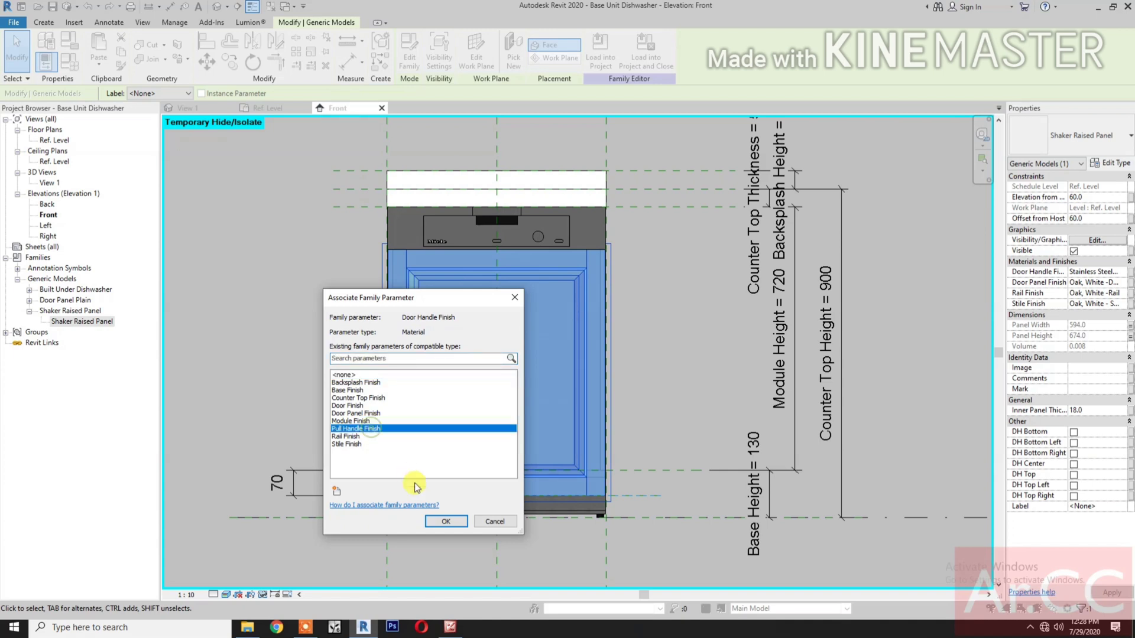
{"action": "left_click", "coordinate": [447, 521]}
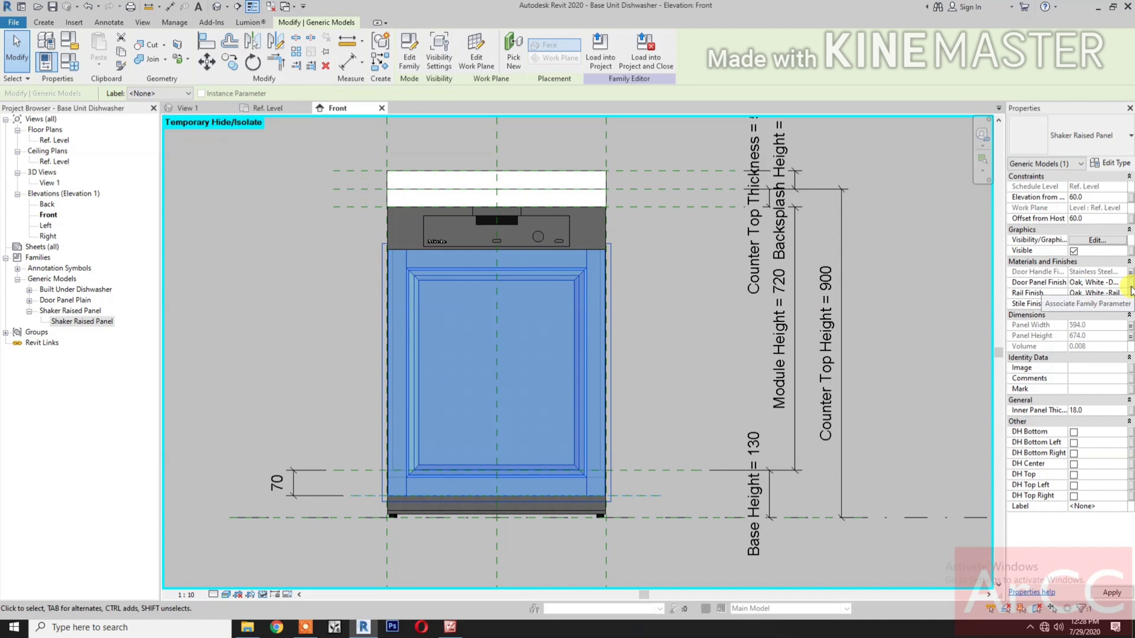
{"action": "left_click", "coordinate": [1130, 283]}
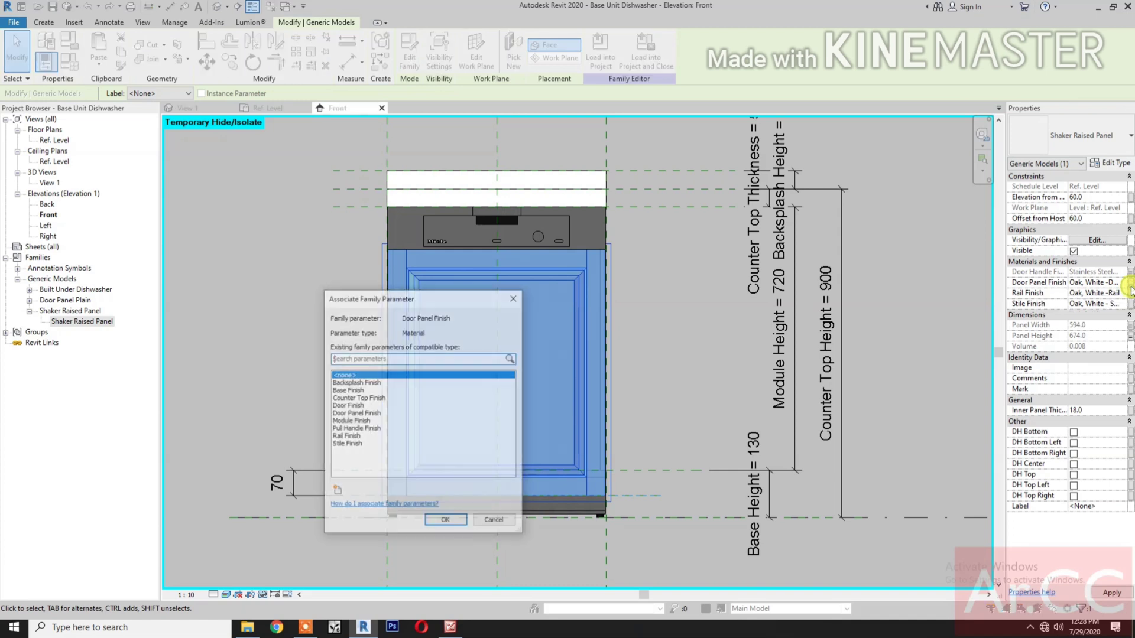
{"action": "left_click", "coordinate": [369, 414]}
{"action": "left_click", "coordinate": [446, 522]}
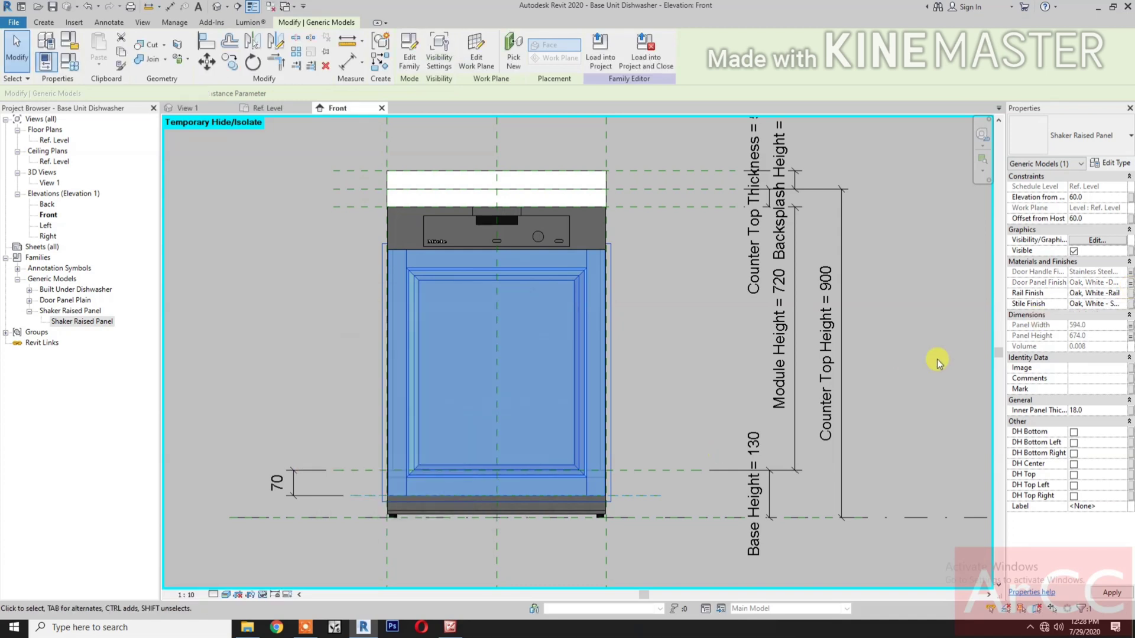
Associate the shaker panel's Rail Finish and Stile Finish with the family parameters of the same names.
{"action": "left_click", "coordinate": [1130, 293]}
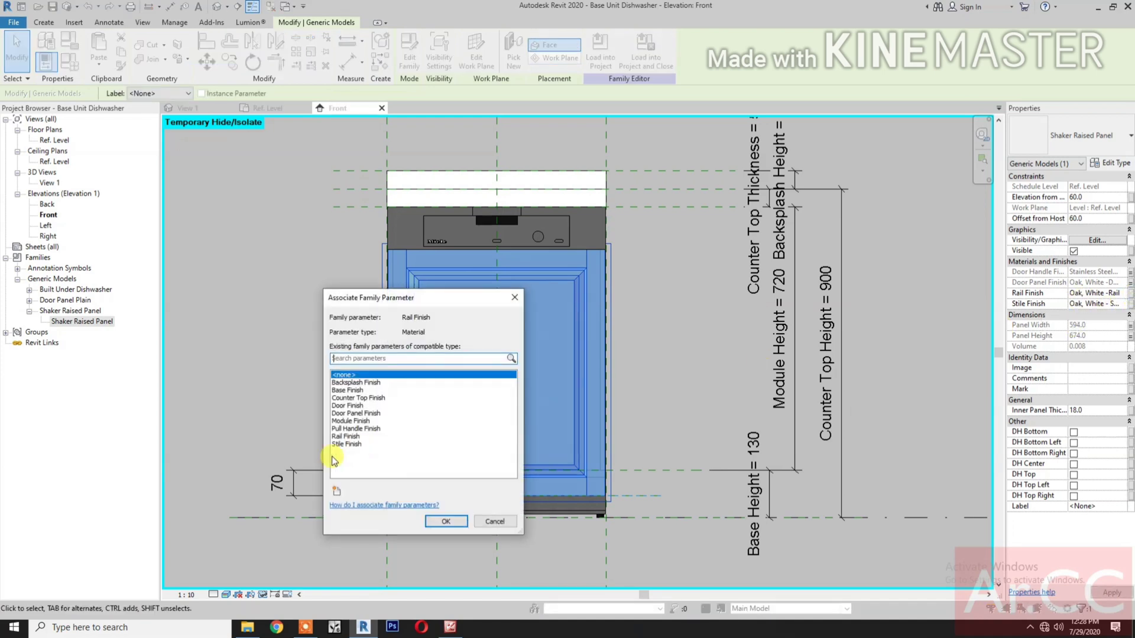
{"action": "left_click", "coordinate": [348, 436]}
{"action": "left_click", "coordinate": [432, 521]}
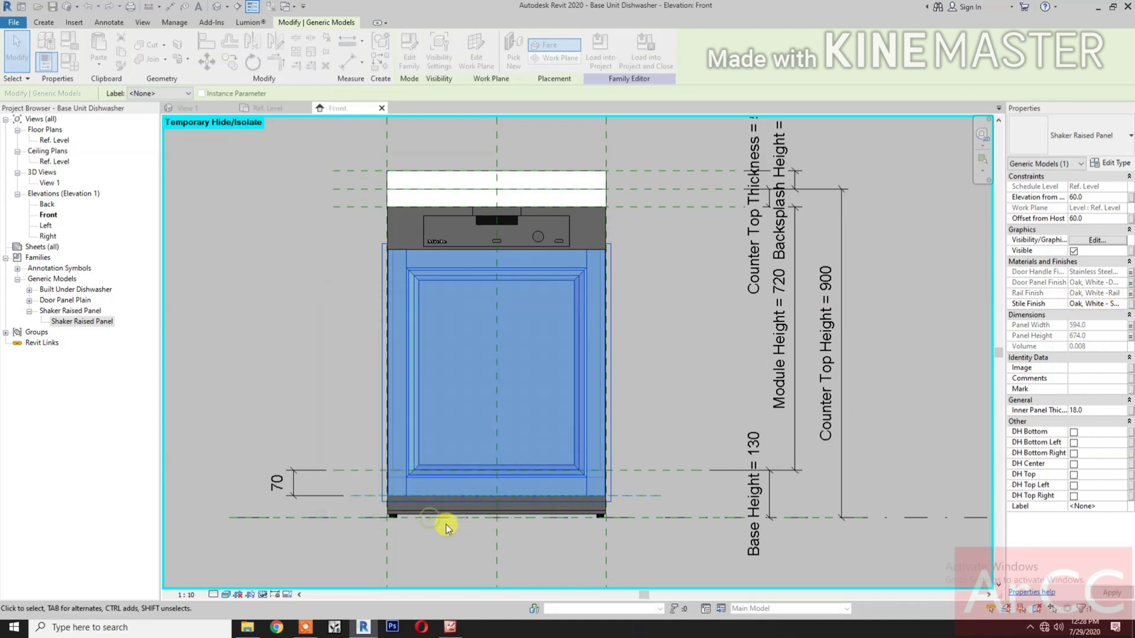
{"action": "left_click", "coordinate": [1131, 304]}
{"action": "left_click", "coordinate": [347, 444]}
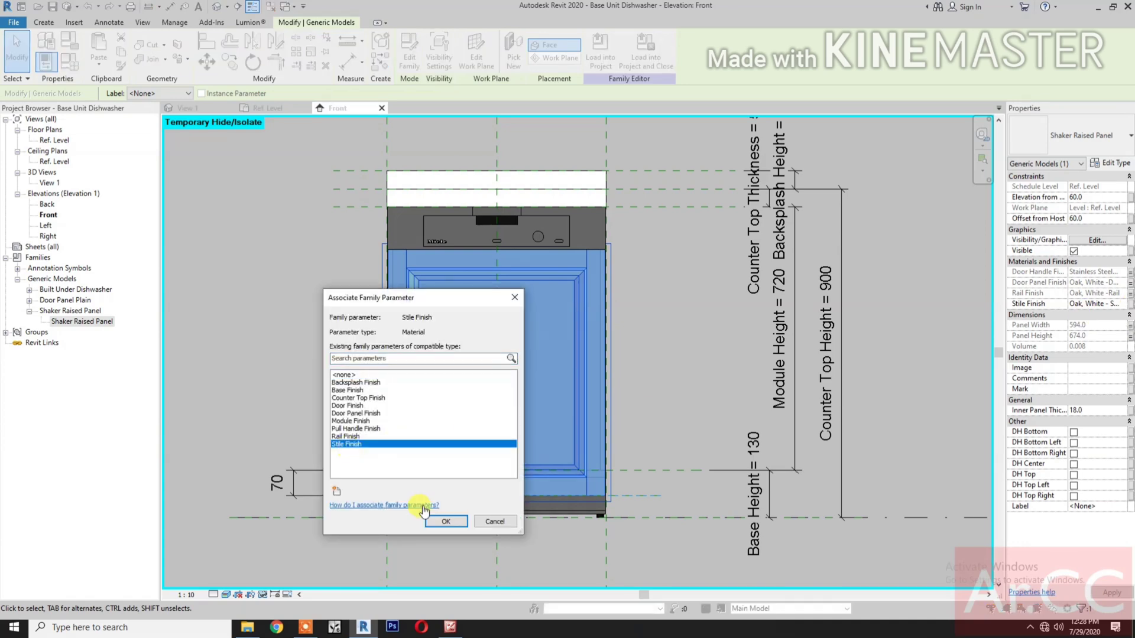
{"action": "left_click", "coordinate": [435, 522]}
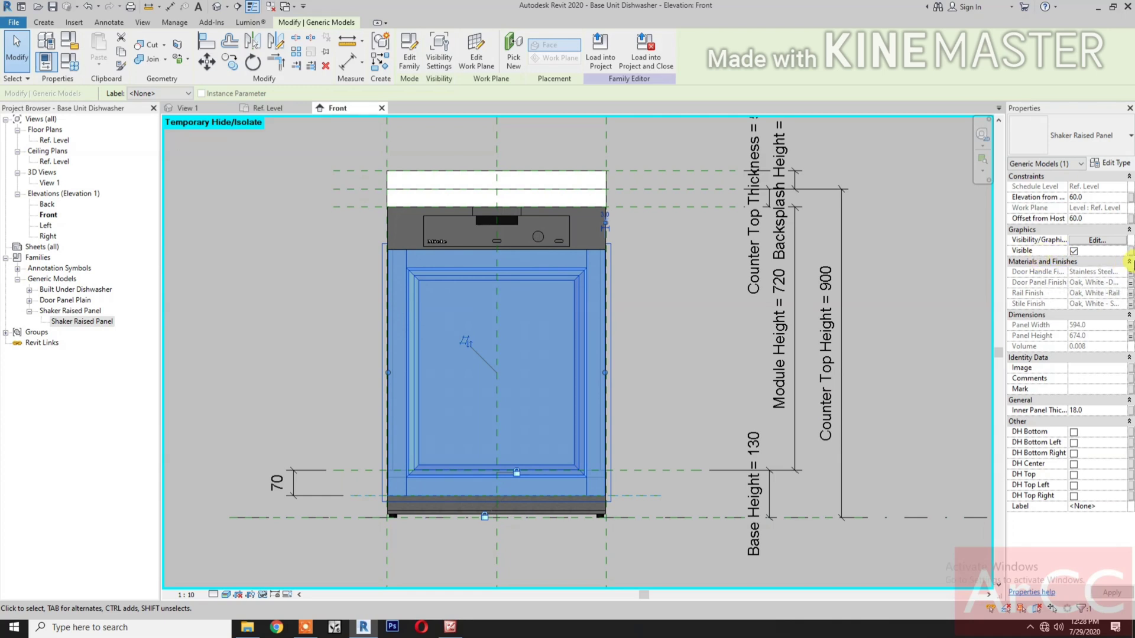
Associate the shaker panel's Visible property with a new Yes/No type parameter named Shaker Raised Panel.
{"action": "left_click", "coordinate": [1130, 250]}
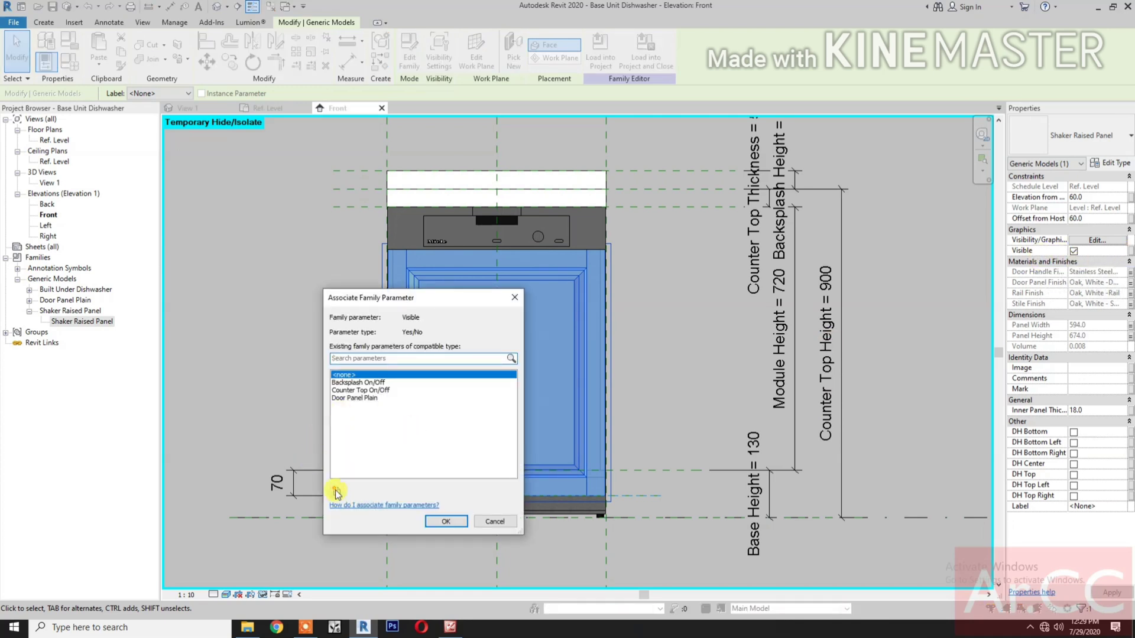
{"action": "left_click", "coordinate": [337, 492]}
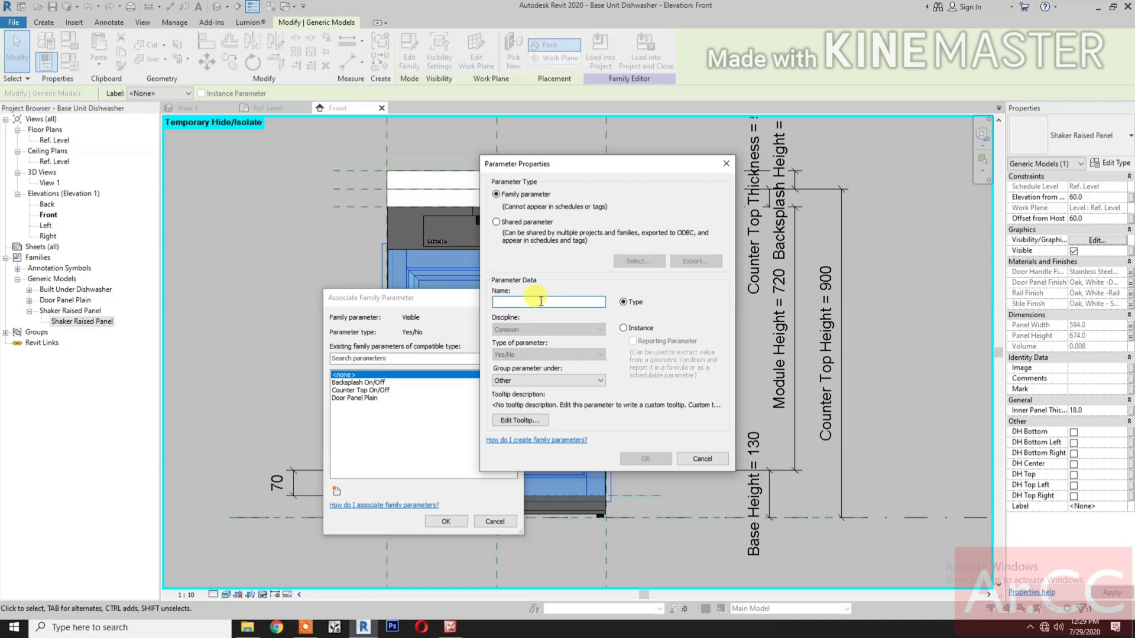
{"action": "type", "text": "Shaker Raised Panel"}
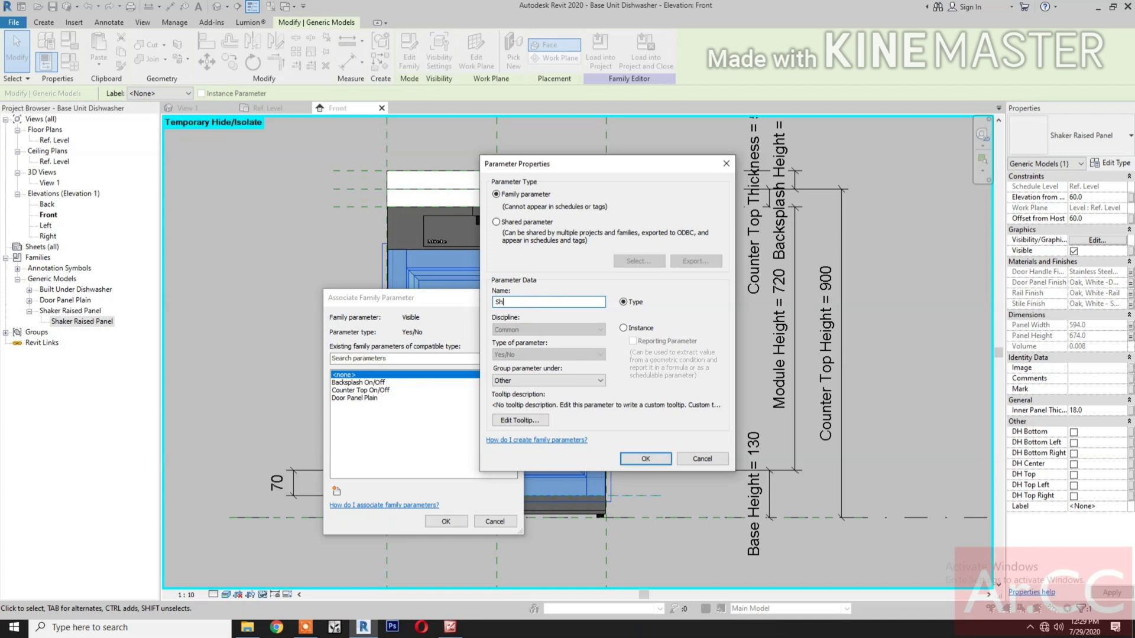
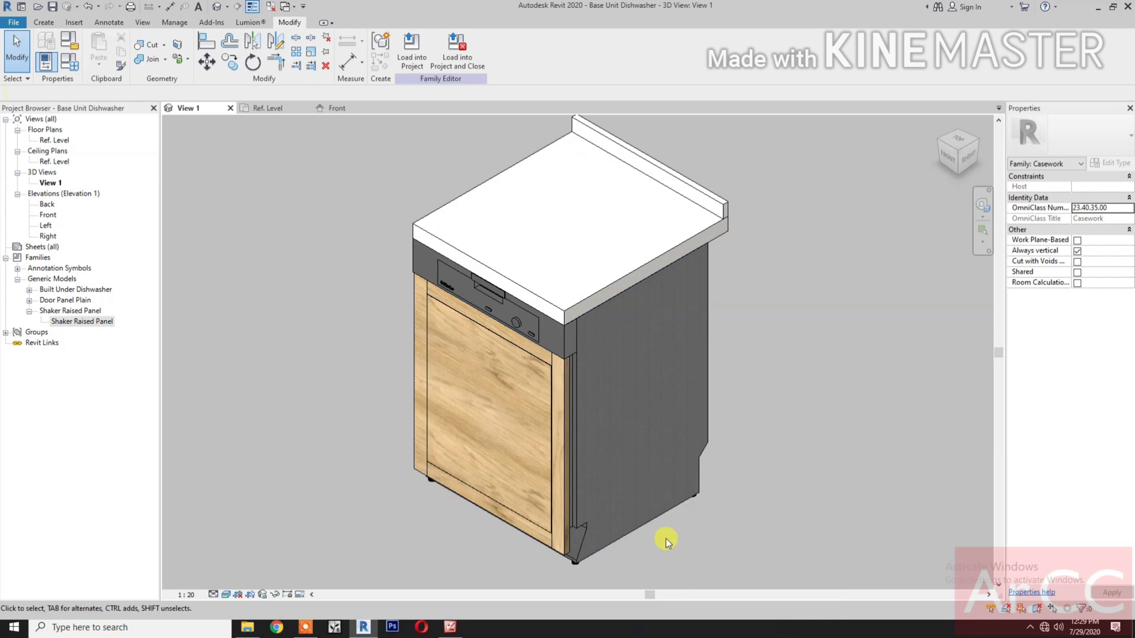
Delete all family types except BU1D-W60-D65-H90.
{"action": "scroll", "coordinate": [665, 537], "scroll_direction": "down", "scroll_amount": 2}
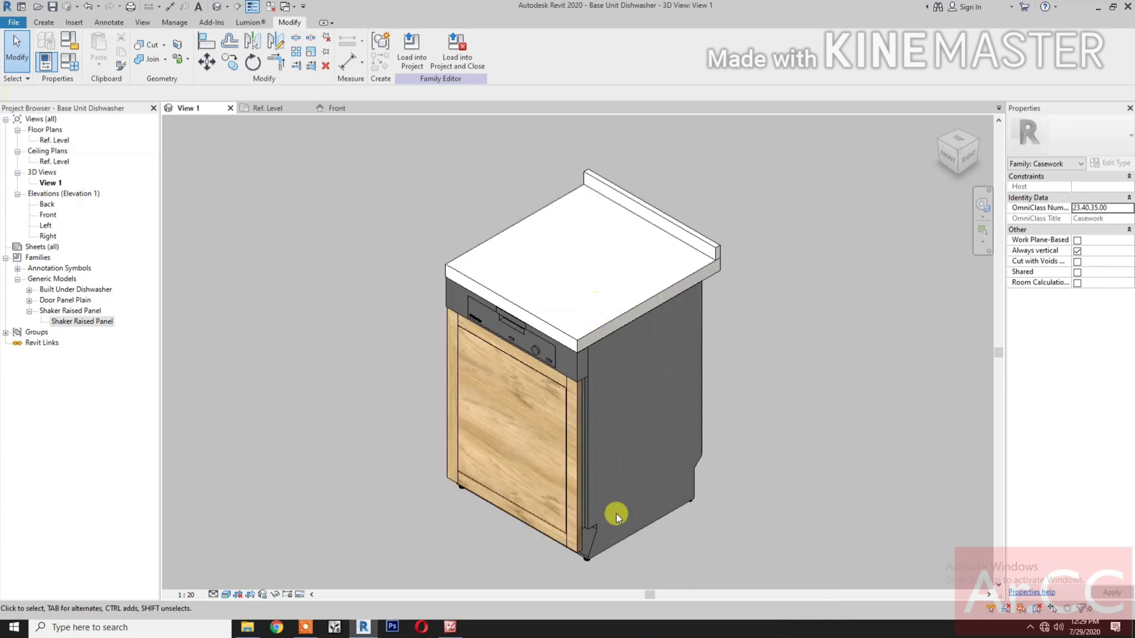
{"action": "left_click", "coordinate": [72, 63]}
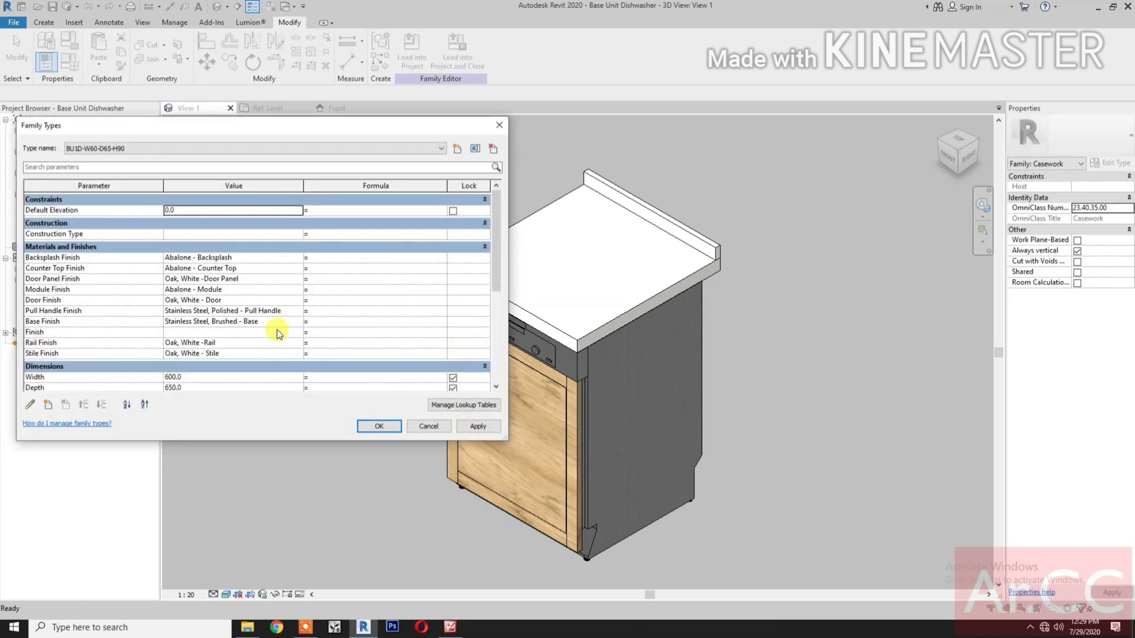
{"action": "scroll", "coordinate": [277, 330], "scroll_direction": "down", "scroll_amount": 1}
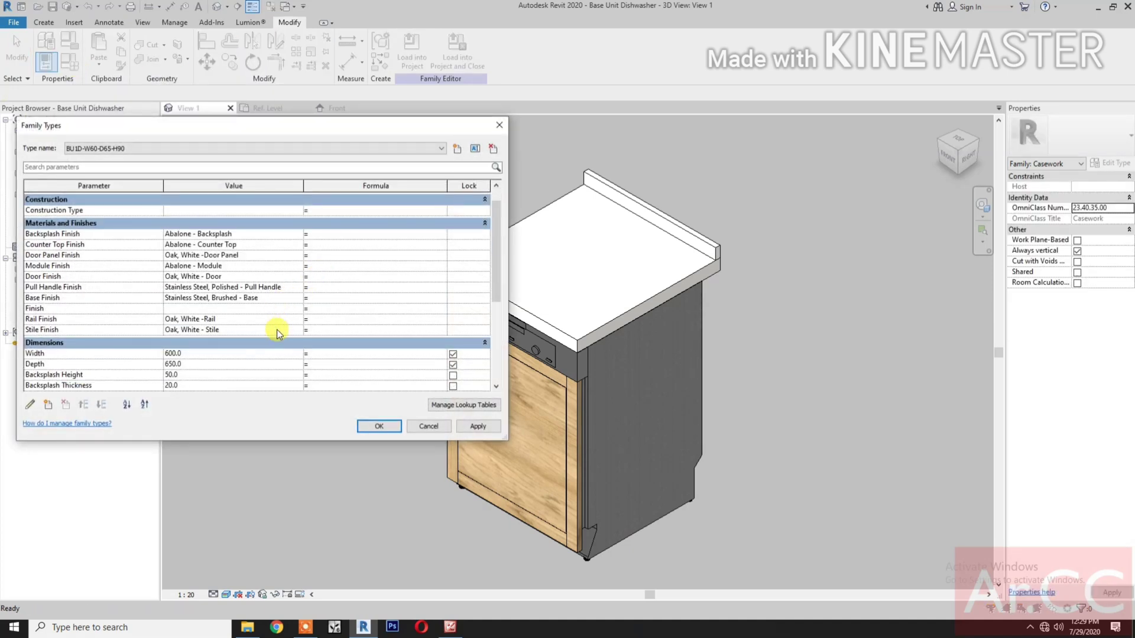
{"action": "left_click_drag", "start_coordinate": [260, 129], "coordinate": [437, 143]}
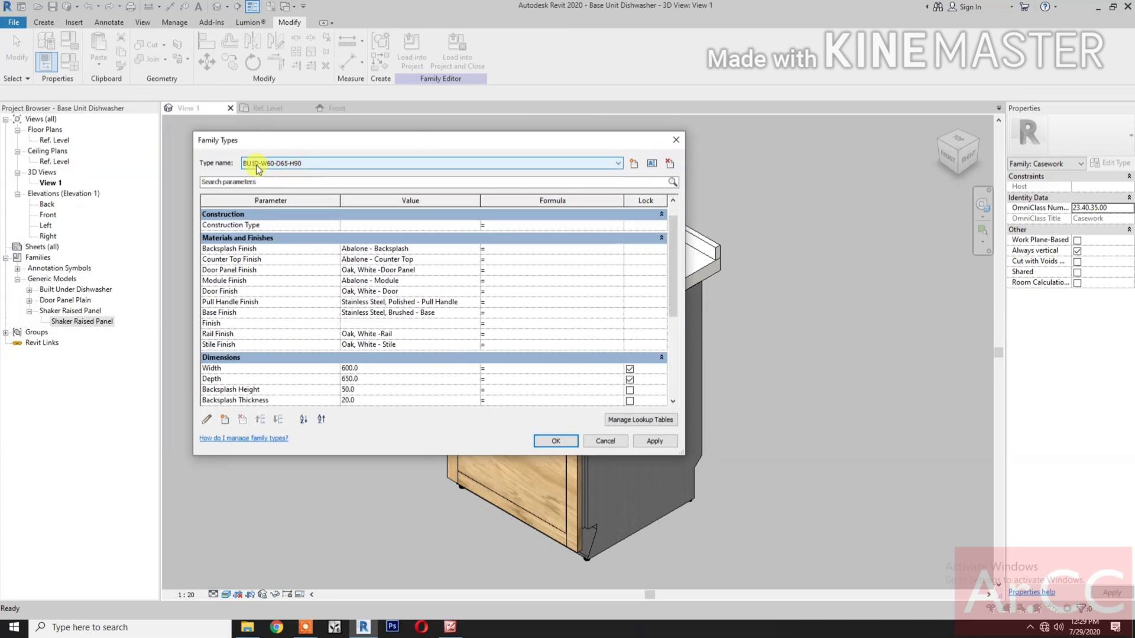
{"action": "left_click", "coordinate": [321, 165]}
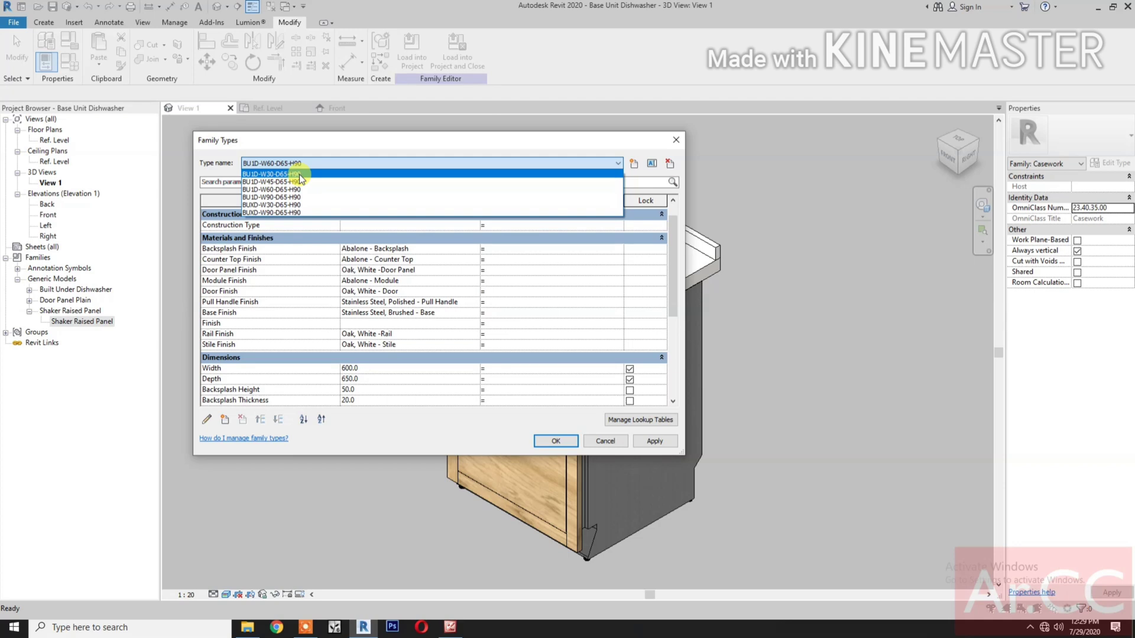
{"action": "left_click", "coordinate": [299, 175]}
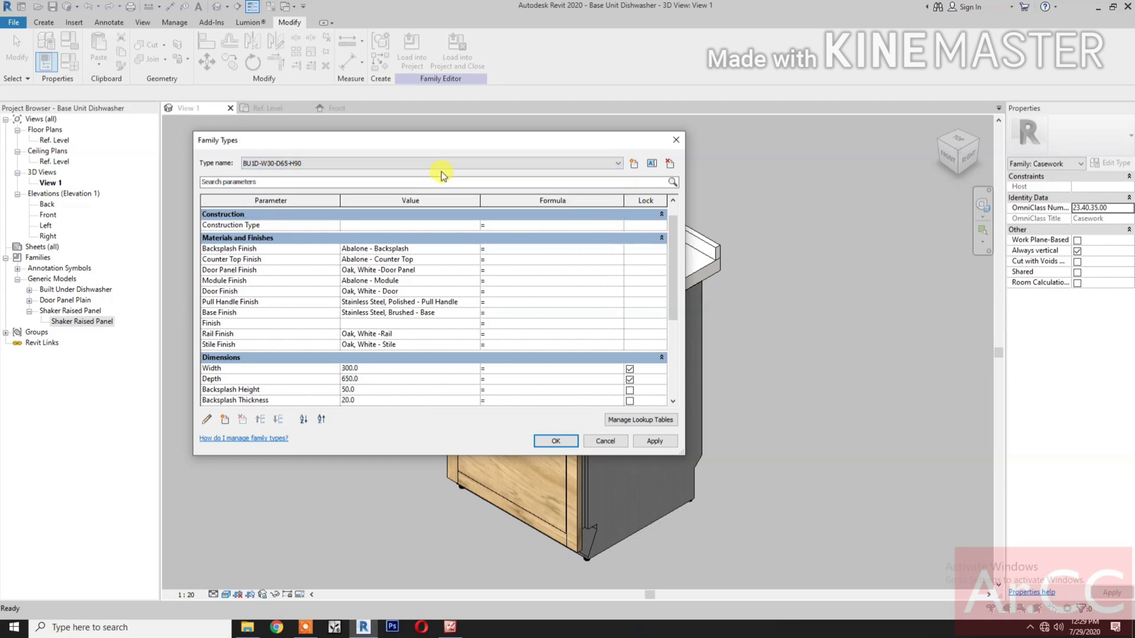
{"action": "left_click", "coordinate": [670, 166]}
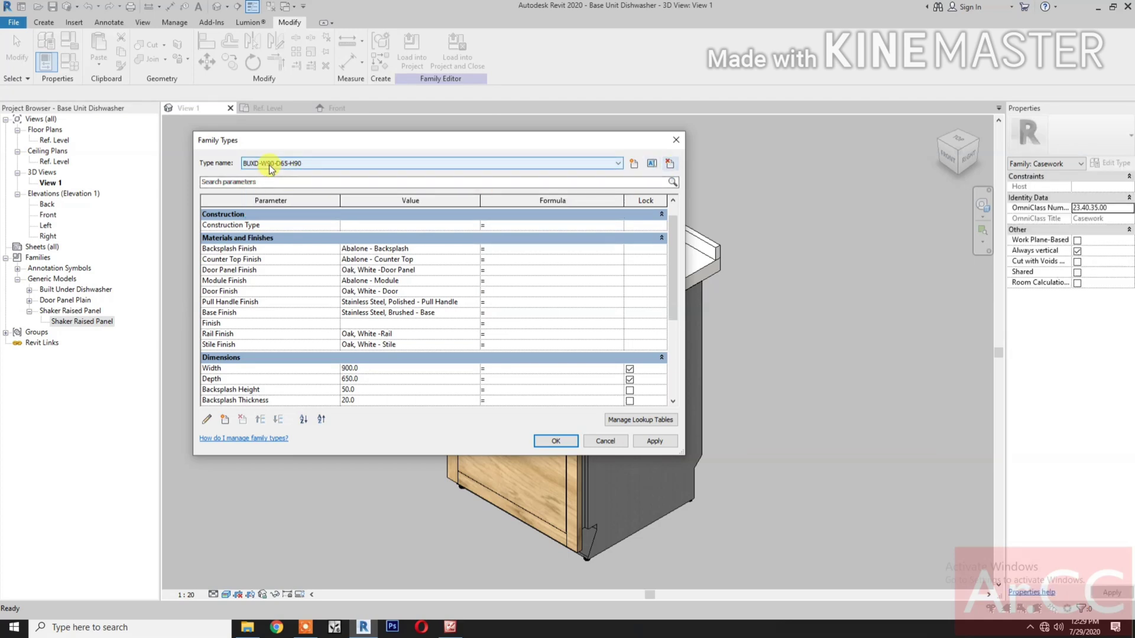
{"action": "left_click", "coordinate": [670, 163]}
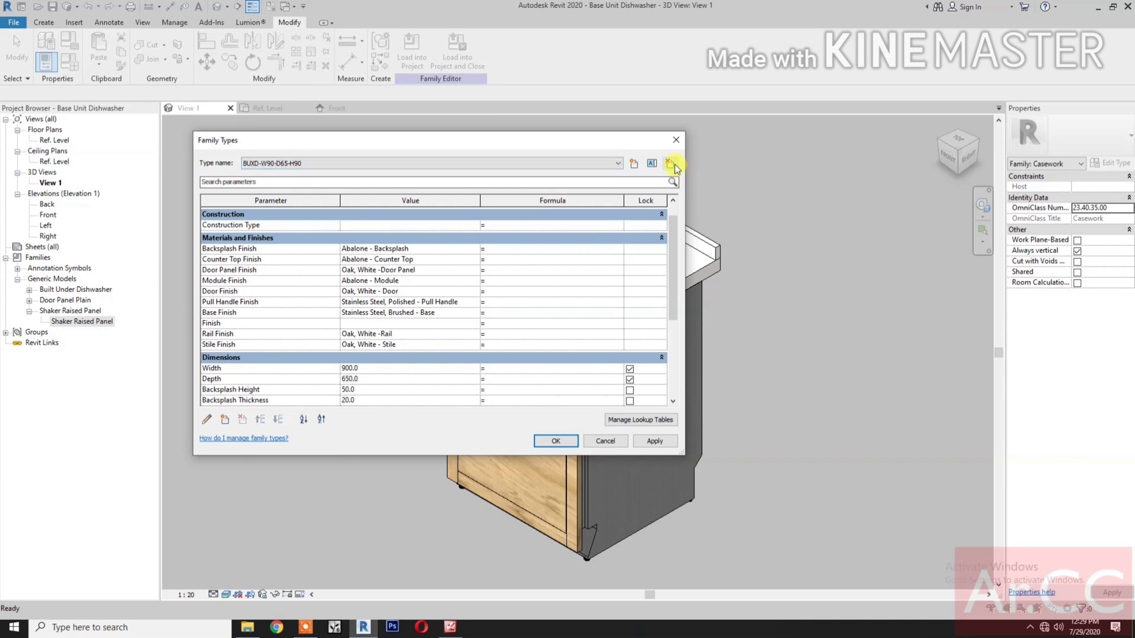
{"action": "left_click", "coordinate": [268, 164]}
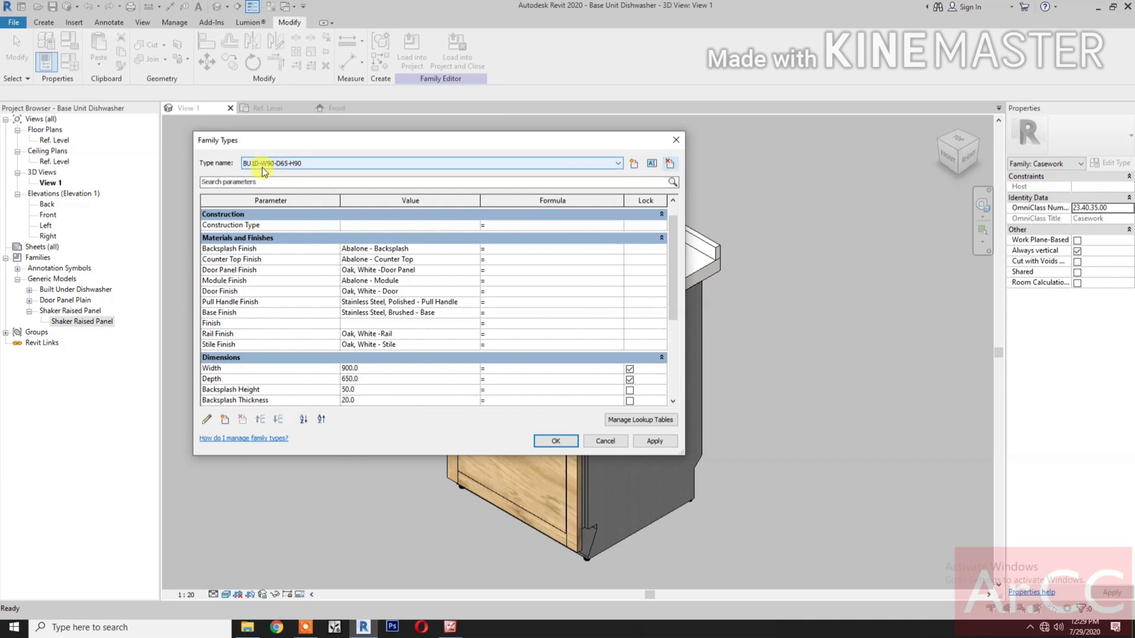
{"action": "left_click", "coordinate": [670, 163]}
{"action": "scroll", "coordinate": [264, 168], "scroll_direction": "up", "scroll_amount": 1}
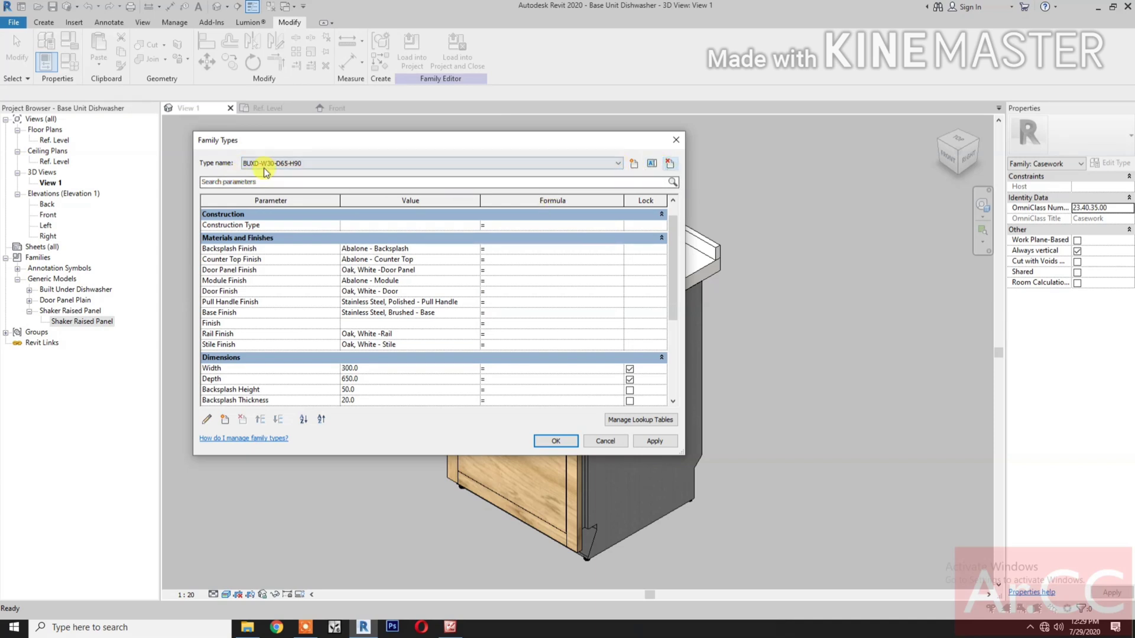
{"action": "left_click", "coordinate": [670, 163]}
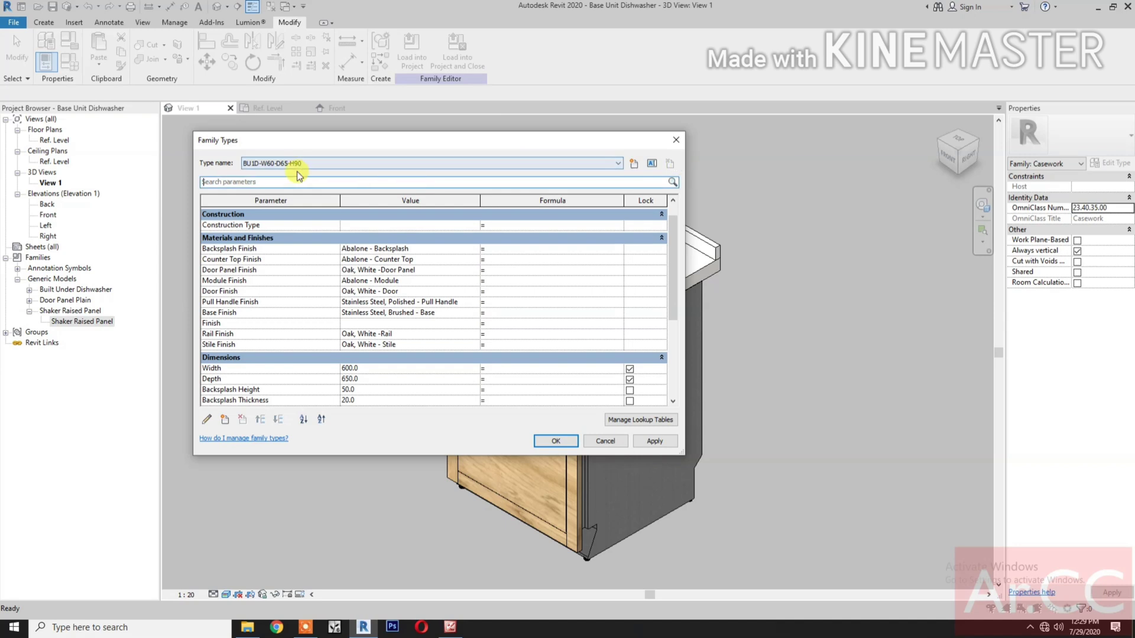
Rename the remaining family type as BU1D-W60-D65-H90 Door Panel Plain.
{"action": "left_click", "coordinate": [331, 161]}
{"action": "left_click", "coordinate": [331, 161]}
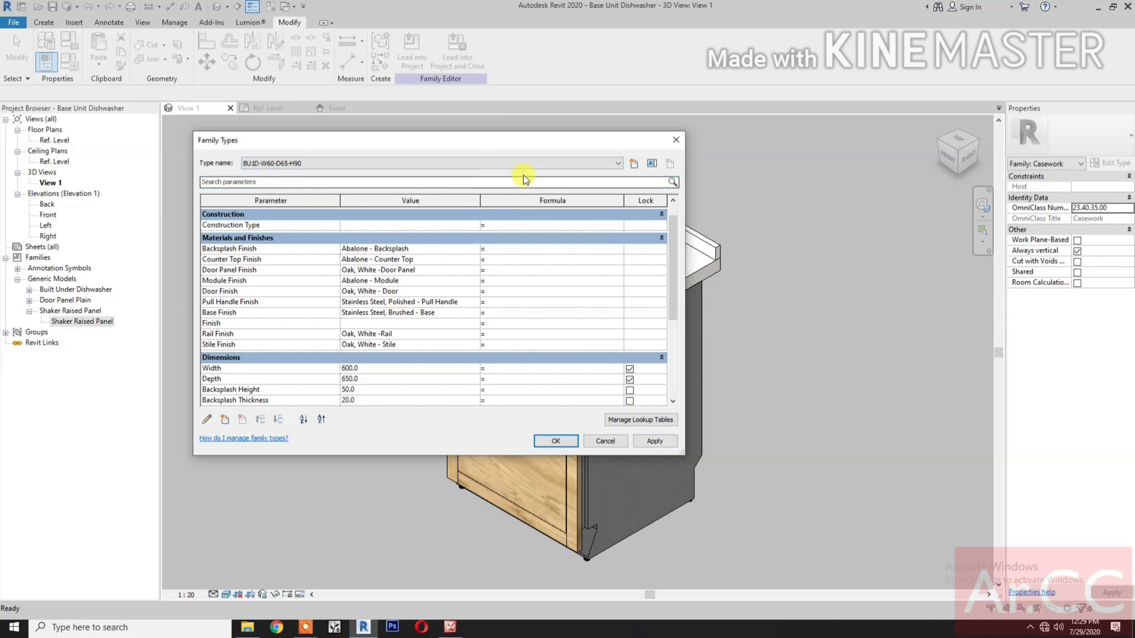
{"action": "left_click", "coordinate": [652, 164]}
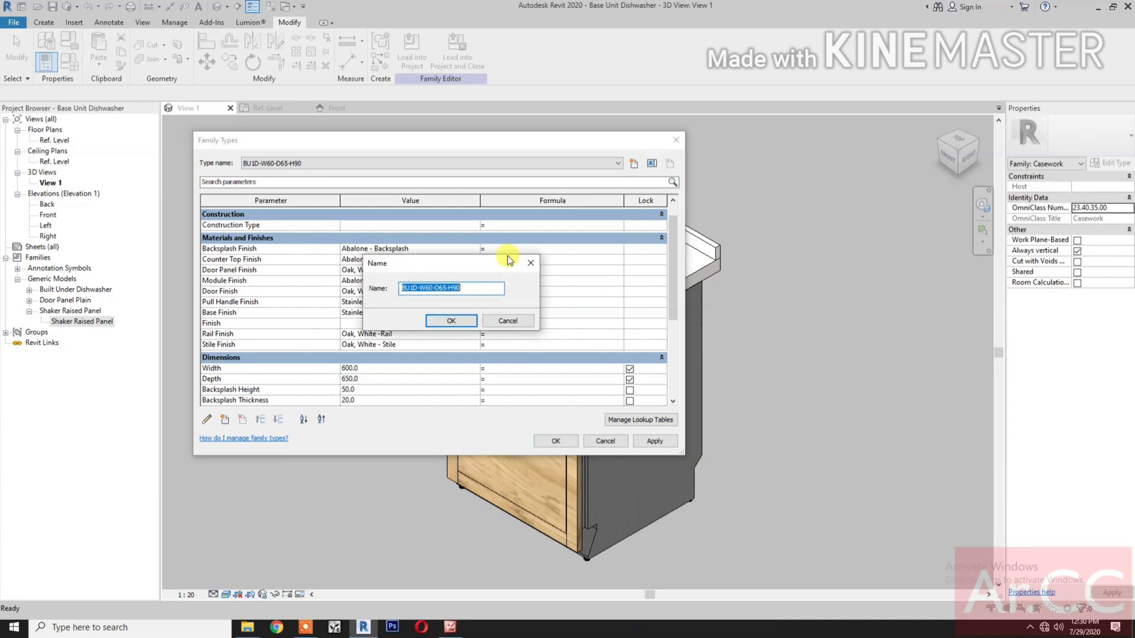
{"action": "left_click", "coordinate": [484, 289]}
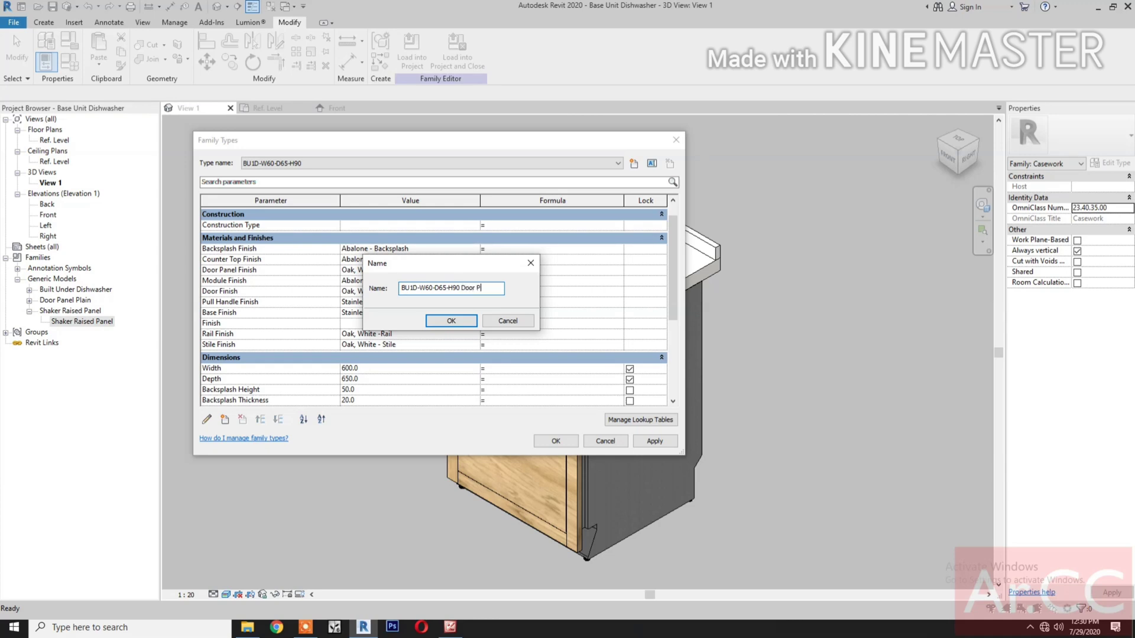
{"action": "type", "text": "Door Panel Plain"}
{"action": "left_click", "coordinate": [452, 322]}
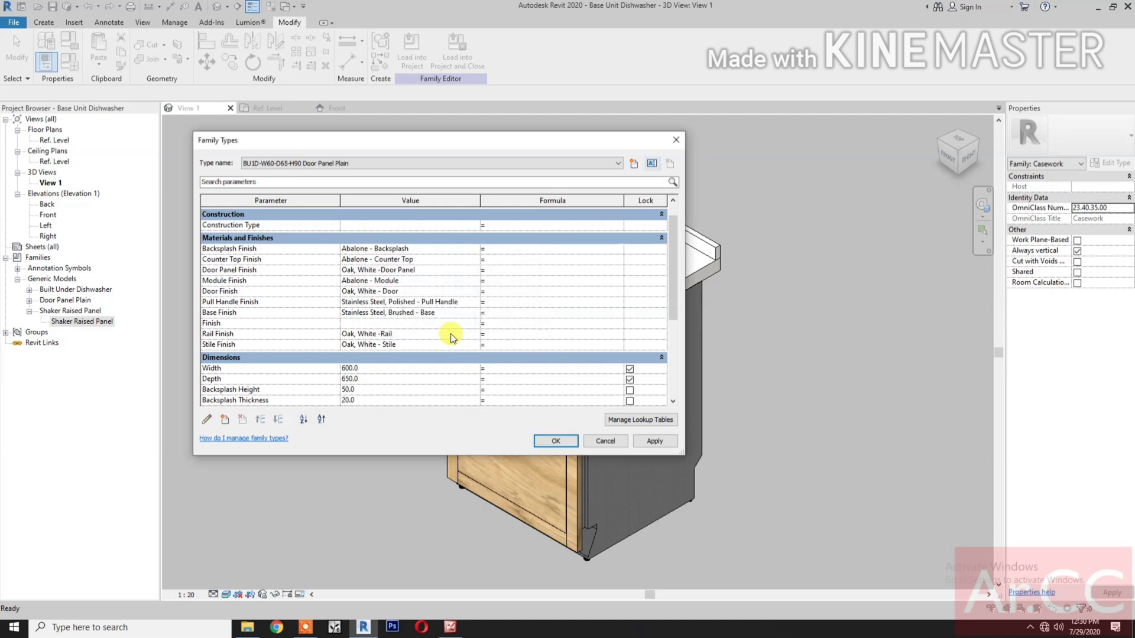
Turn off Shaker Raised Panel in the Door Panel Plain type and apply the change.
{"action": "scroll", "coordinate": [453, 332], "scroll_direction": "down", "scroll_amount": 5}
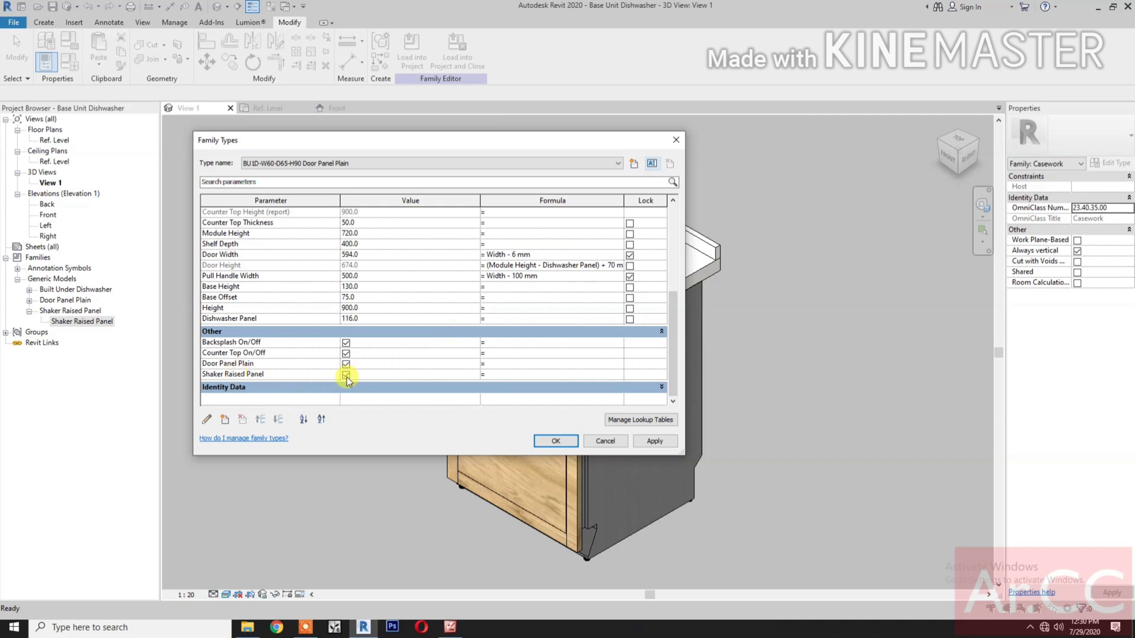
{"action": "left_click", "coordinate": [346, 376]}
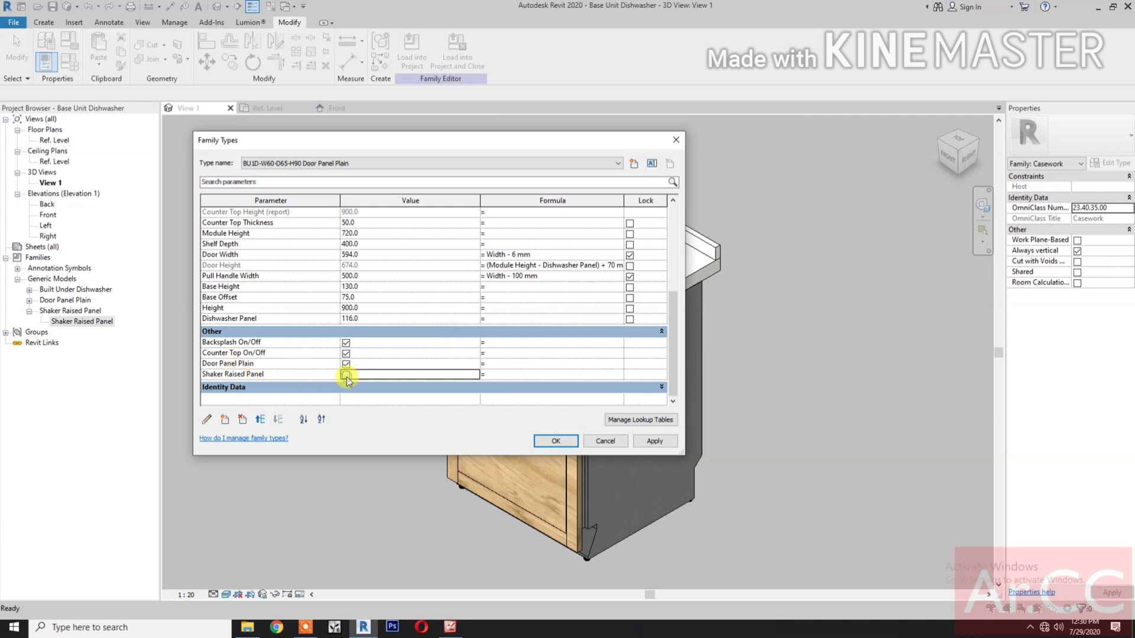
{"action": "left_click", "coordinate": [650, 445]}
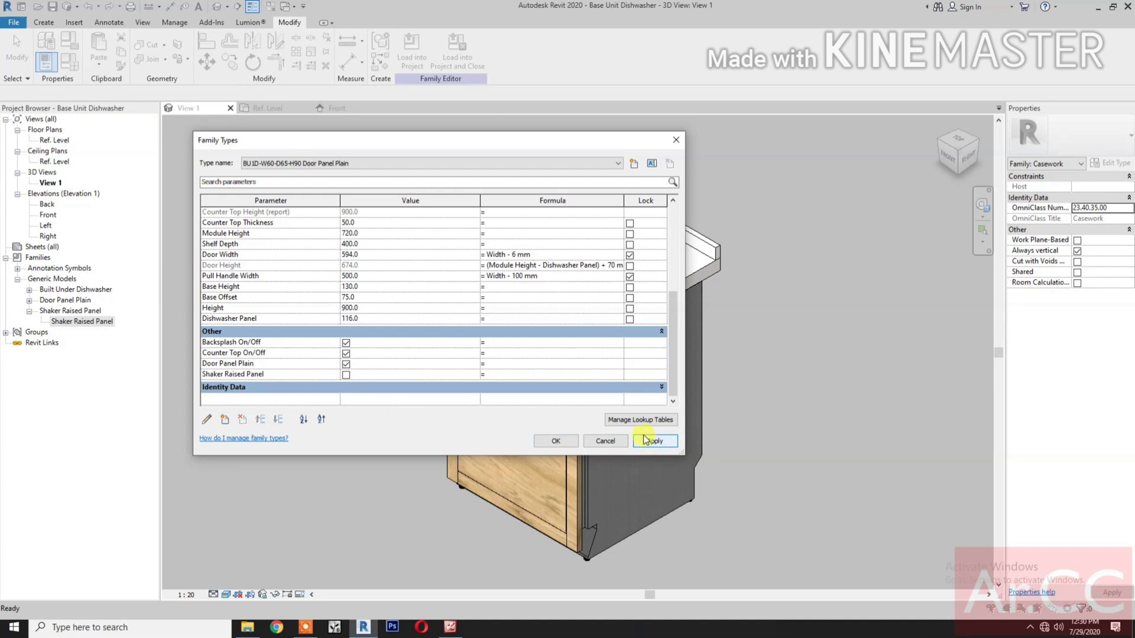
Create a new family type named BU1D-W60-D65-H90 Shaker Raised Panel, reusing the existing type's name as its base.
{"action": "left_click", "coordinate": [652, 164]}
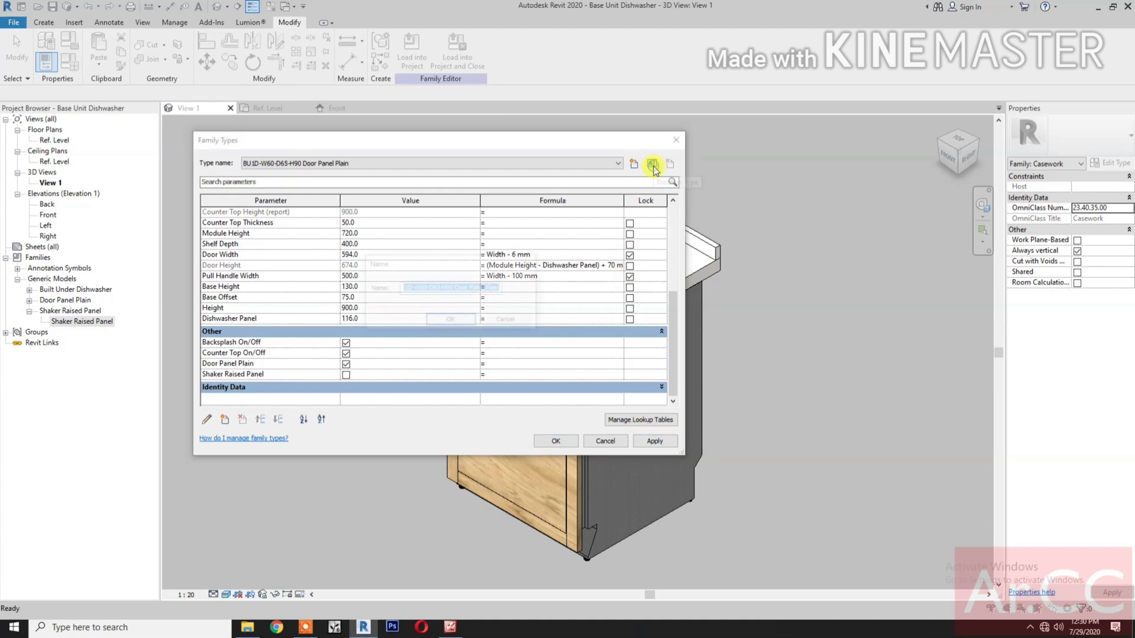
{"action": "left_click", "coordinate": [507, 321]}
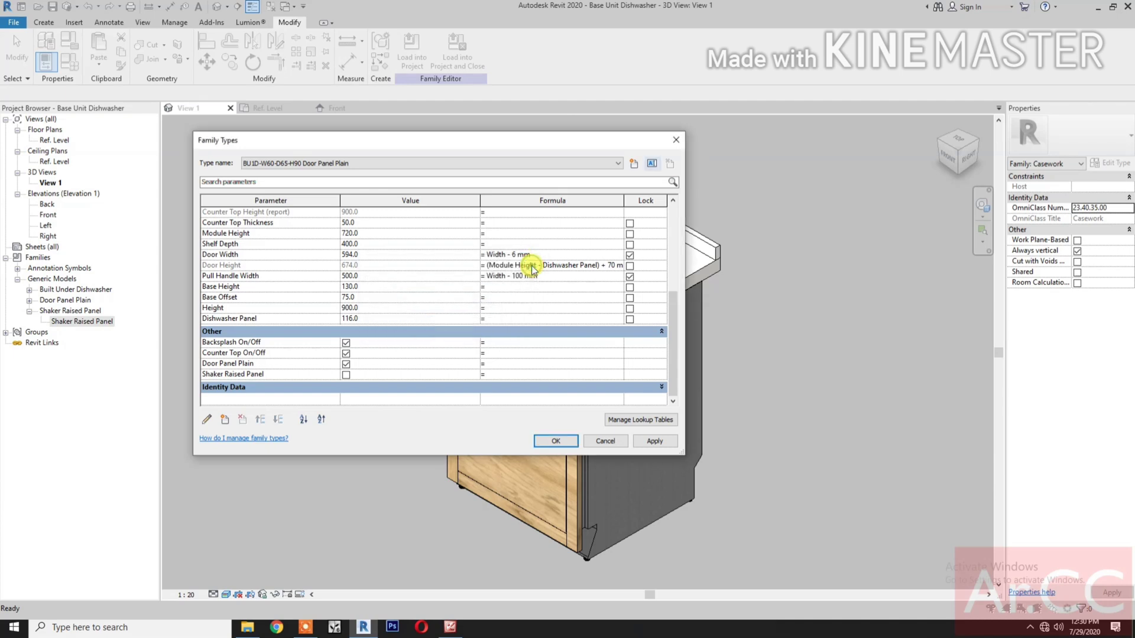
{"action": "left_click", "coordinate": [634, 164]}
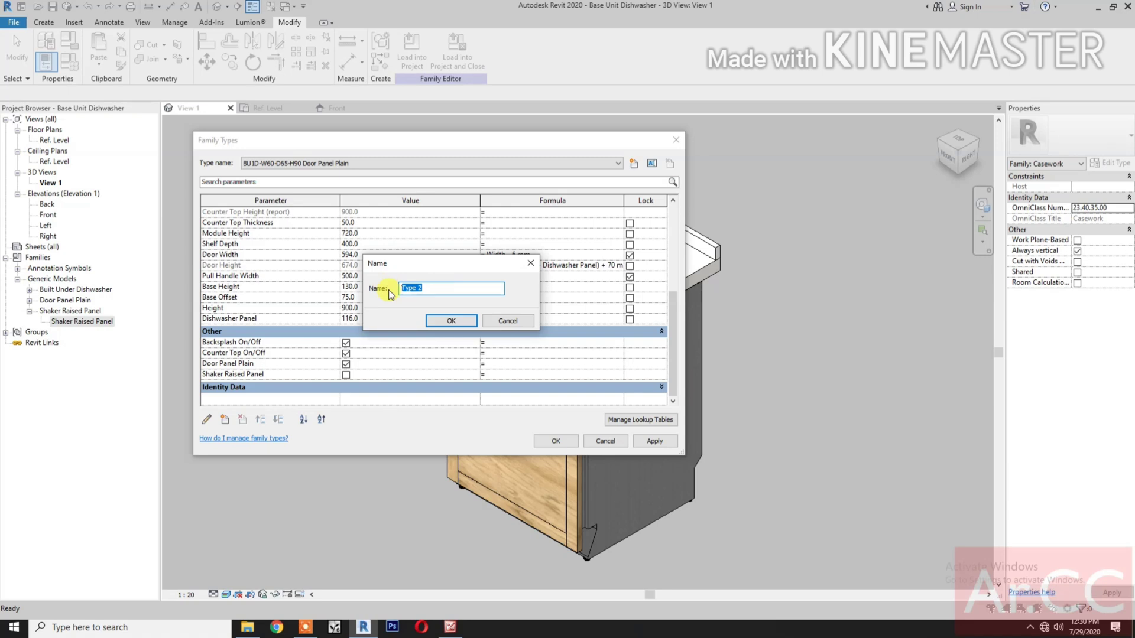
{"action": "type", "text": "BU1D-W60-D65-H90 Door Panel Plain"}
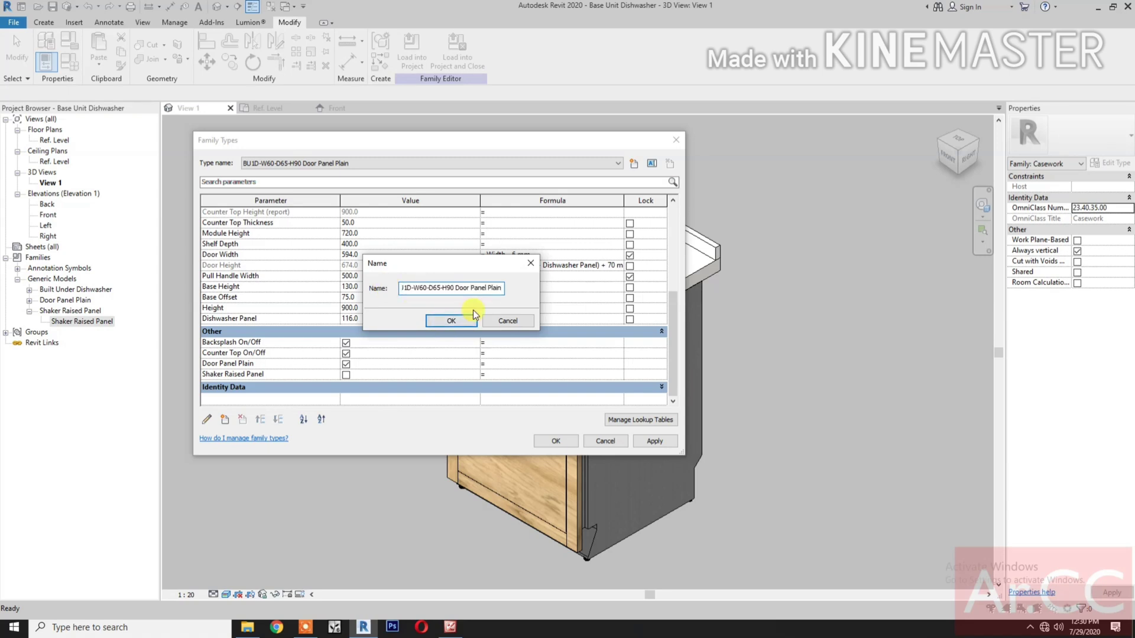
{"action": "key", "text": "BackSpace"}
{"action": "key", "text": "BackSpace"}
{"action": "key", "text": "BackSpace"}
{"action": "key", "text": "BackSpace"}
{"action": "key", "text": "BackSpace"}
{"action": "key", "text": "BackSpace"}
{"action": "key", "text": "BackSpace"}
{"action": "key", "text": "BackSpace"}
{"action": "key", "text": "BackSpace"}
{"action": "key", "text": "BackSpace"}
{"action": "type", "text": "Shaker Raised Pne"}
{"action": "key", "text": "BackSpace"}
{"action": "key", "text": "BackSpace"}
{"action": "type", "text": "anel"}
{"action": "left_click", "coordinate": [450, 321]}
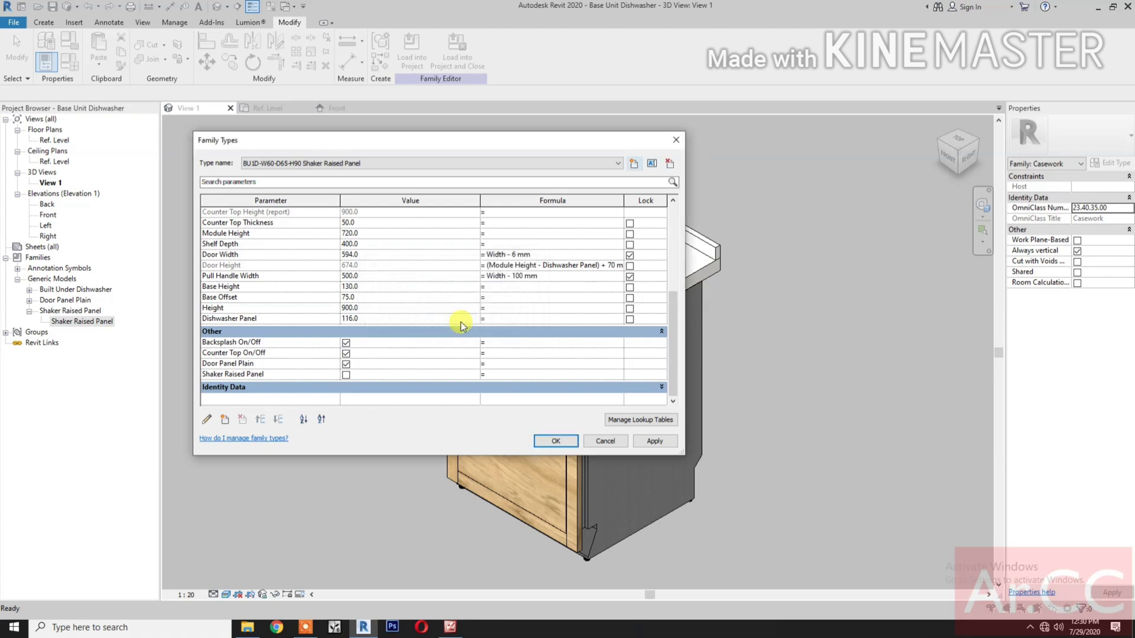
Turn on Shaker Raised Panel and turn off Door Panel Plain for the new type, and apply the changes.
{"action": "left_click", "coordinate": [347, 377]}
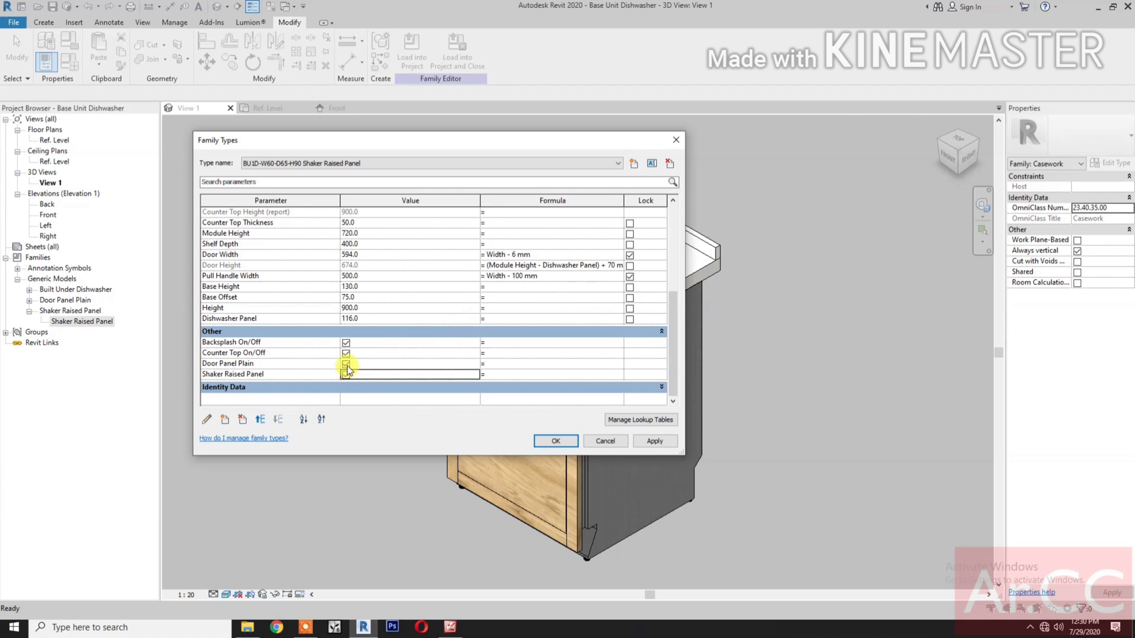
{"action": "left_click", "coordinate": [347, 365]}
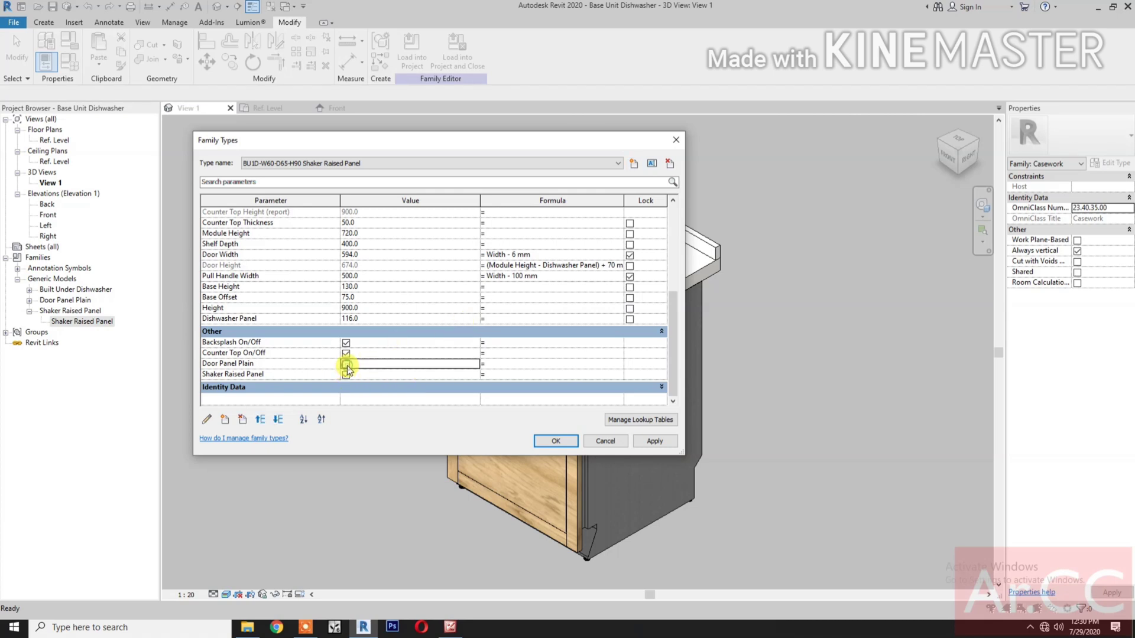
{"action": "left_click", "coordinate": [657, 443]}
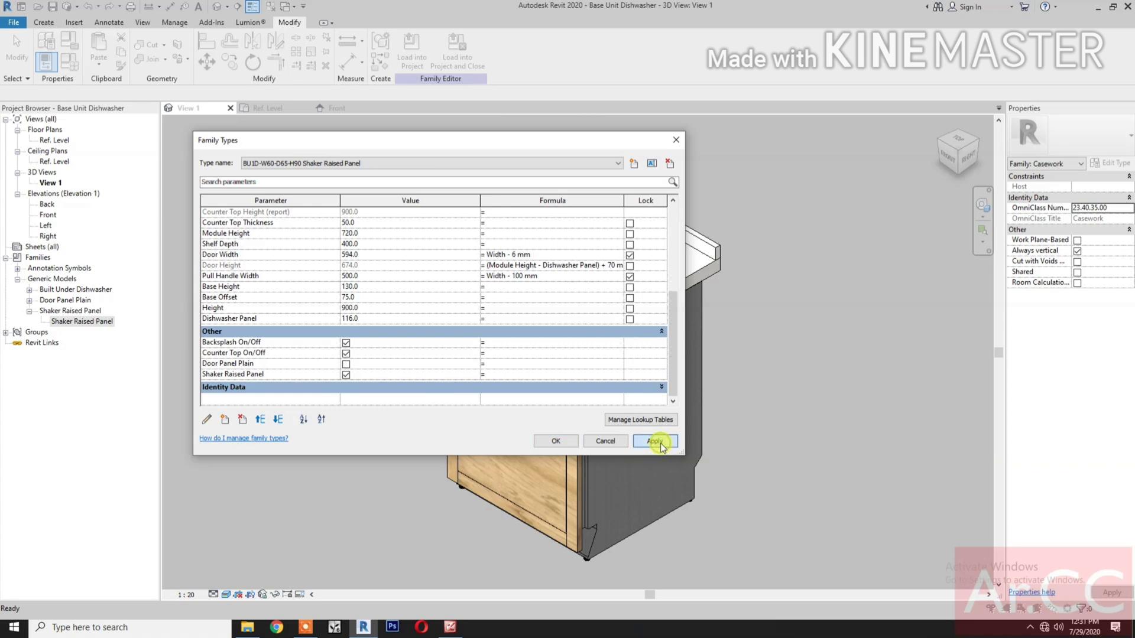
Make BU1D-W60-D65-H90 Door Panel Plain the current family type and accept the family type settings.
{"action": "left_click", "coordinate": [359, 165]}
{"action": "left_click", "coordinate": [380, 174]}
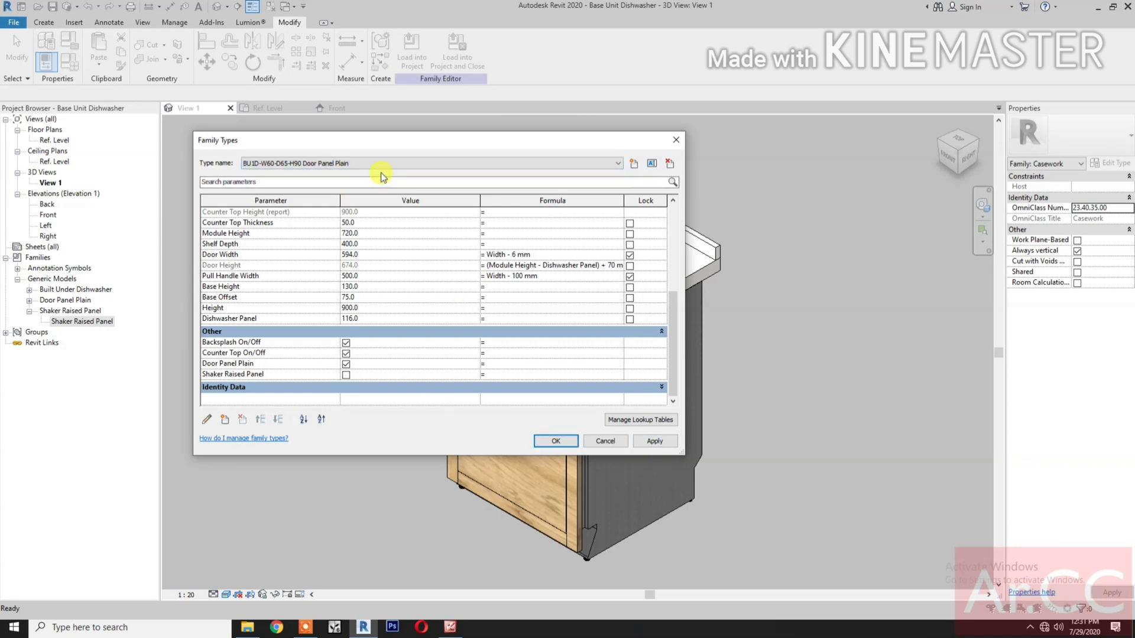
{"action": "left_click", "coordinate": [553, 442]}
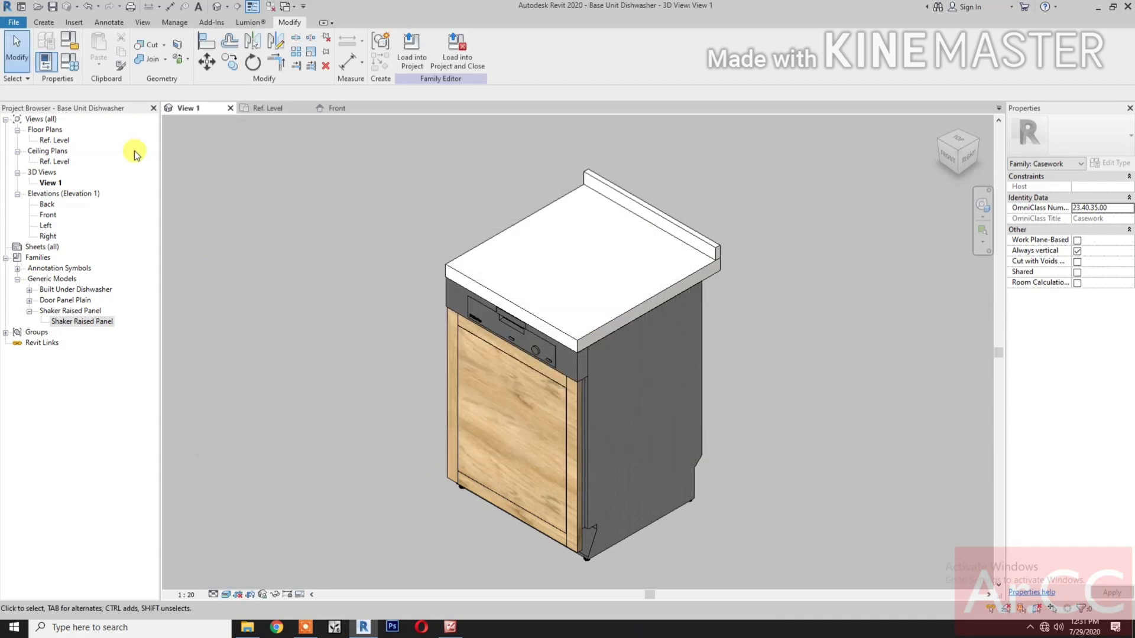
Review the finish, dimension and visibility parameters of the BU1D-W60-D65-H90 Door Panel Plain type in the family types settings.
{"action": "left_click", "coordinate": [68, 62]}
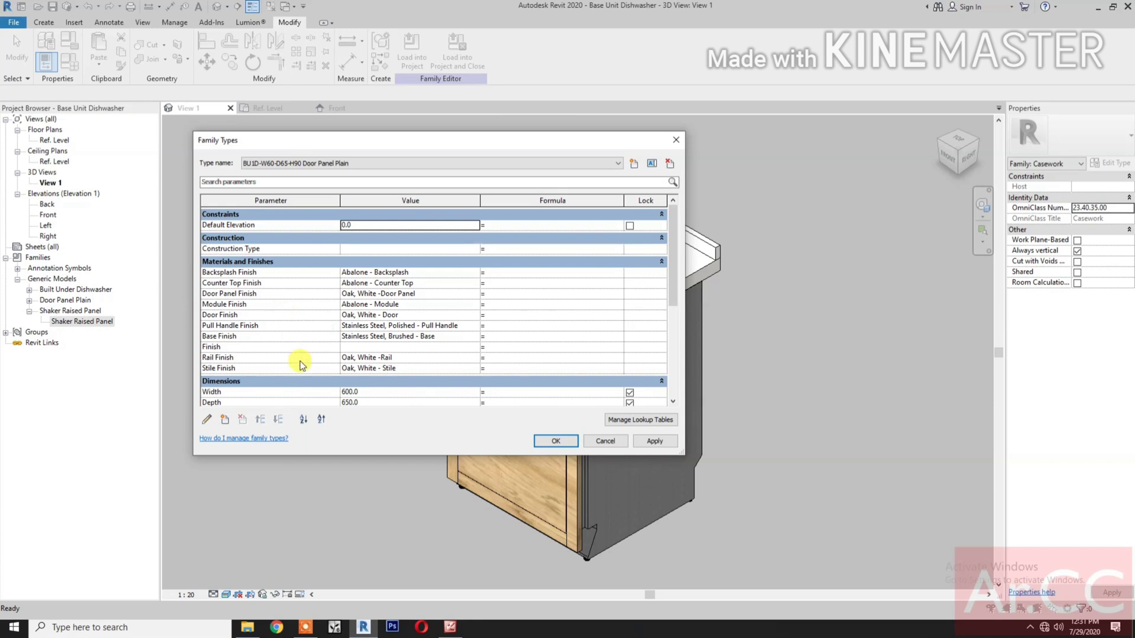
{"action": "scroll", "coordinate": [299, 361], "scroll_direction": "down", "scroll_amount": 2}
{"action": "scroll", "coordinate": [299, 363], "scroll_direction": "down", "scroll_amount": 1}
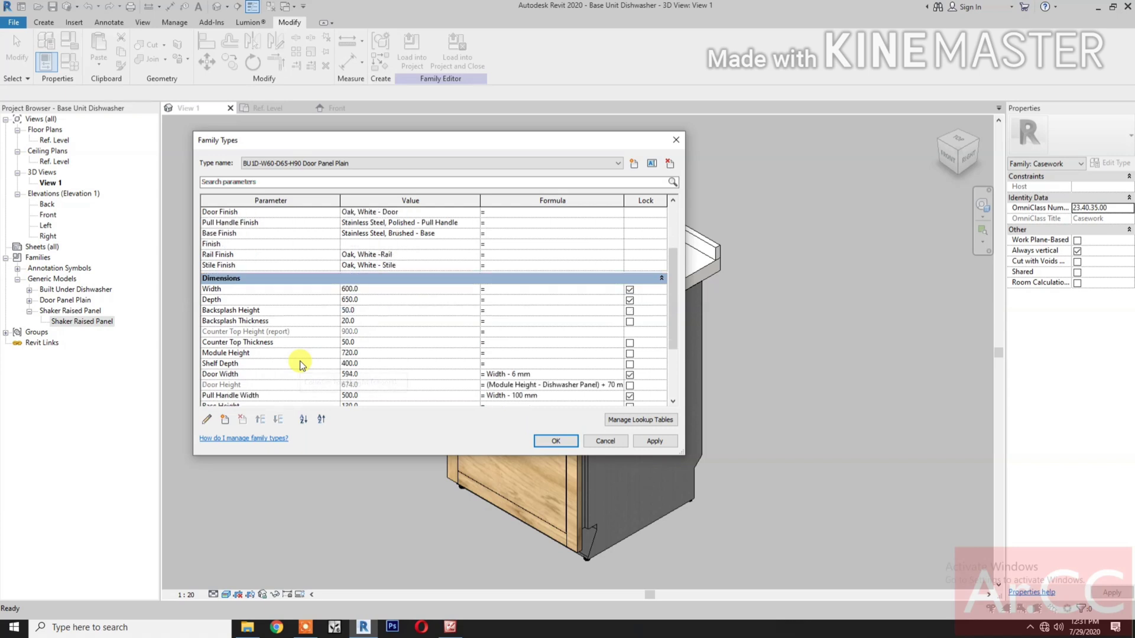
{"action": "scroll", "coordinate": [300, 363], "scroll_direction": "down", "scroll_amount": 2}
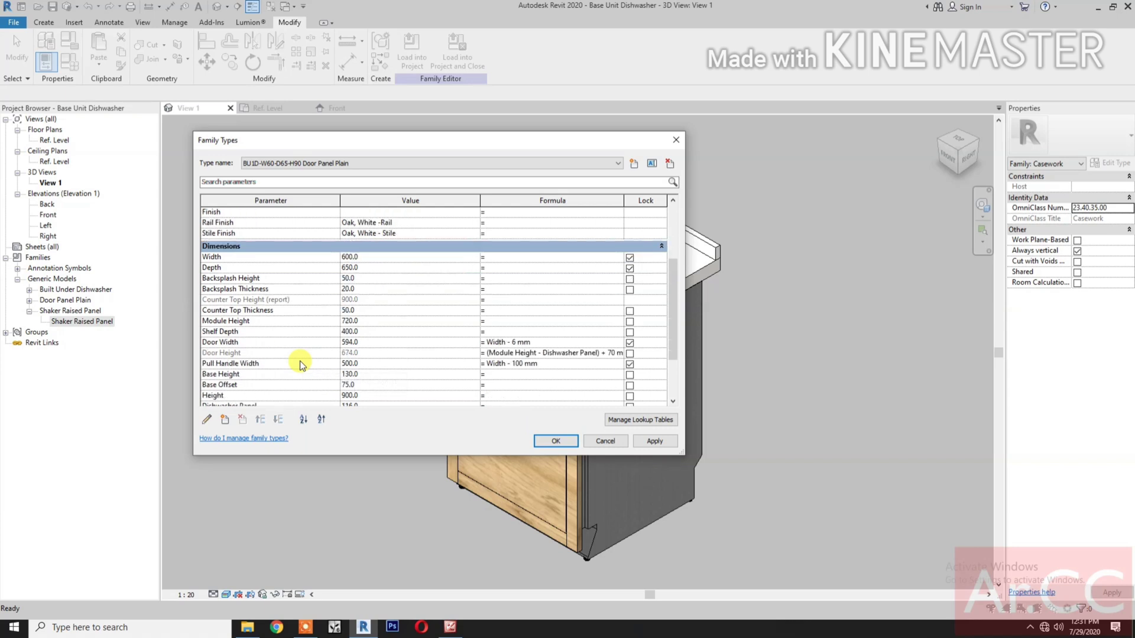
{"action": "scroll", "coordinate": [300, 362], "scroll_direction": "down", "scroll_amount": 2}
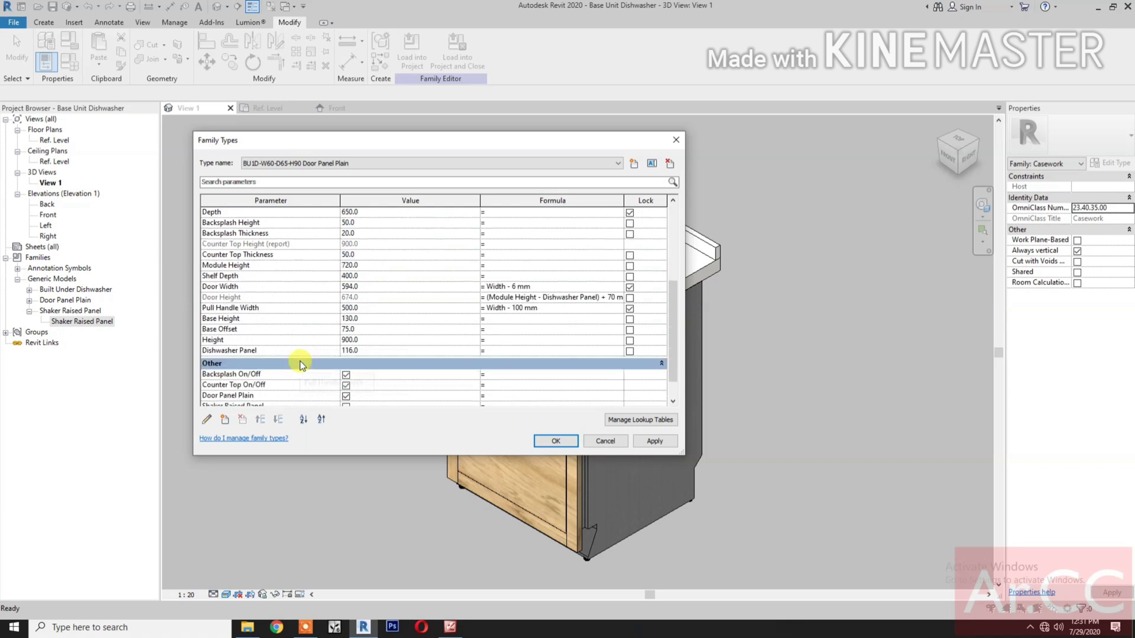
{"action": "left_click", "coordinate": [549, 443]}
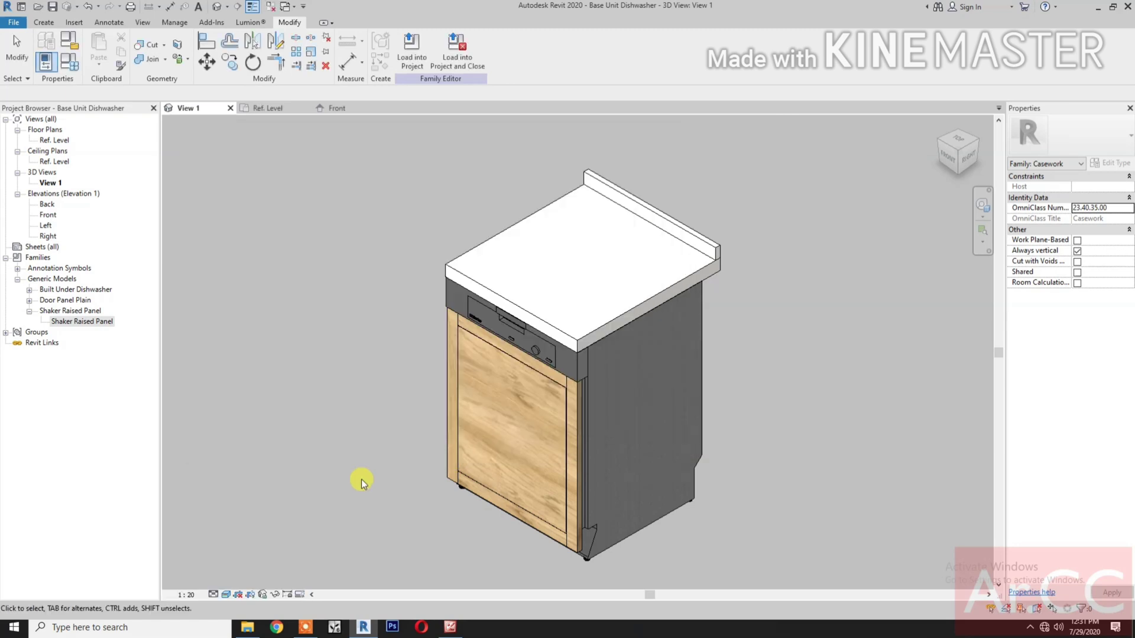
Save the dishwasher family and open the Casework Design.rte template from the Desktop.
{"action": "left_click", "coordinate": [57, 7]}
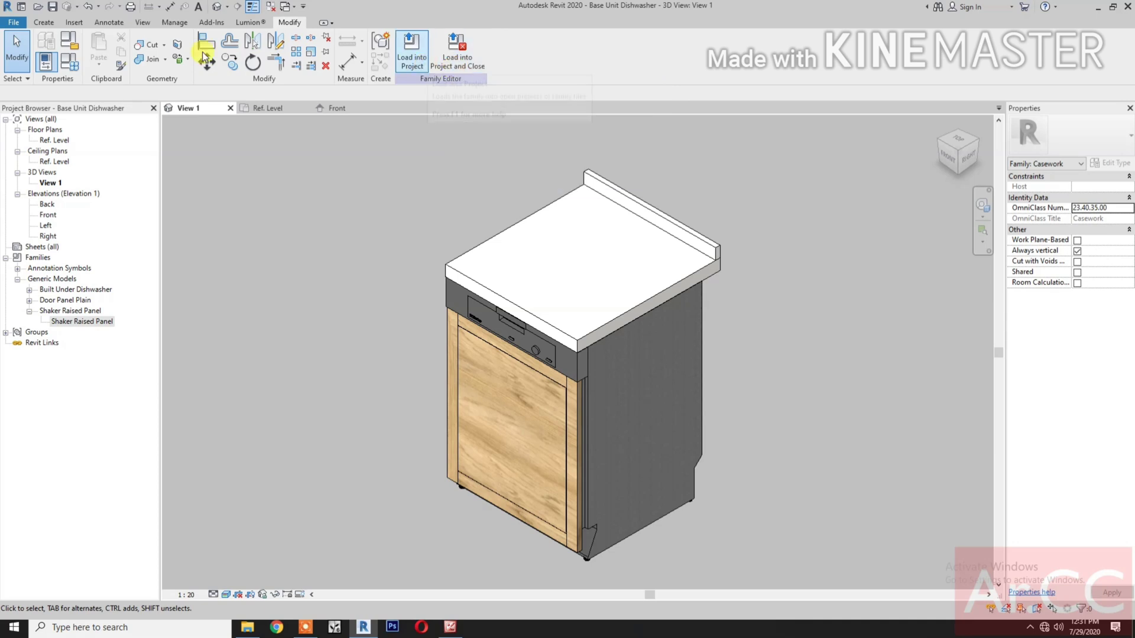
{"action": "left_click", "coordinate": [18, 23]}
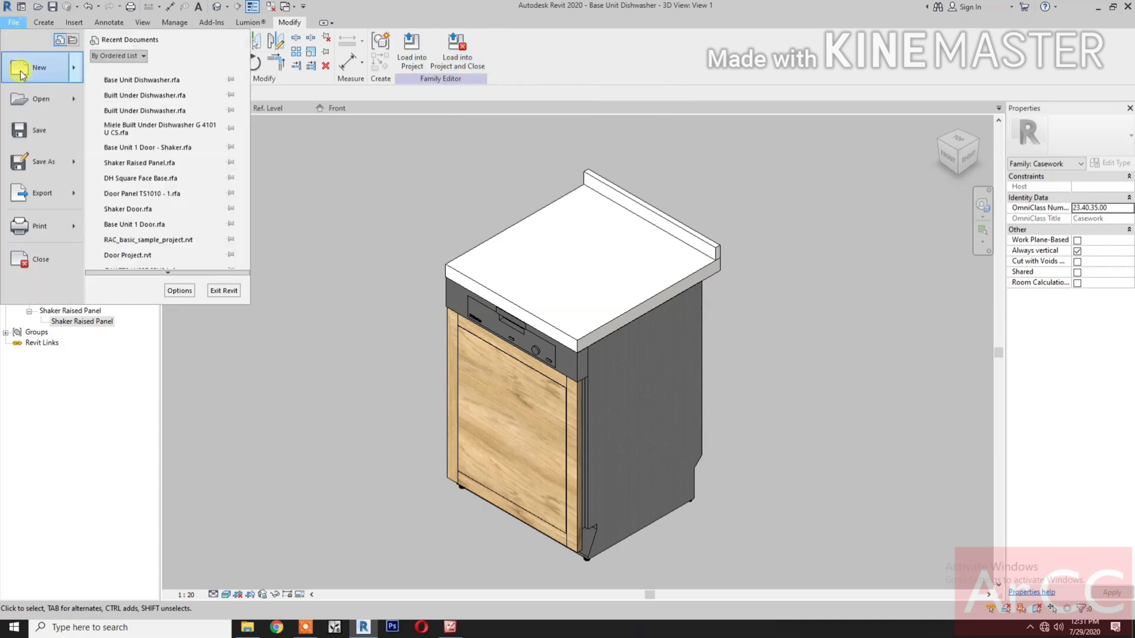
{"action": "left_click", "coordinate": [604, 307]}
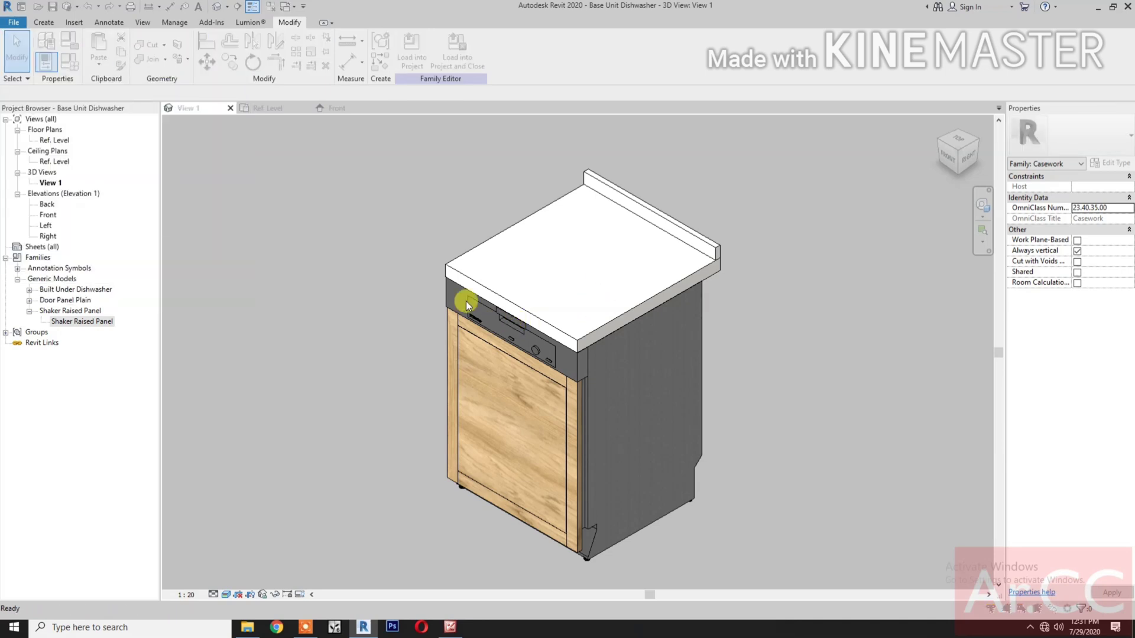
{"action": "left_click", "coordinate": [478, 194]}
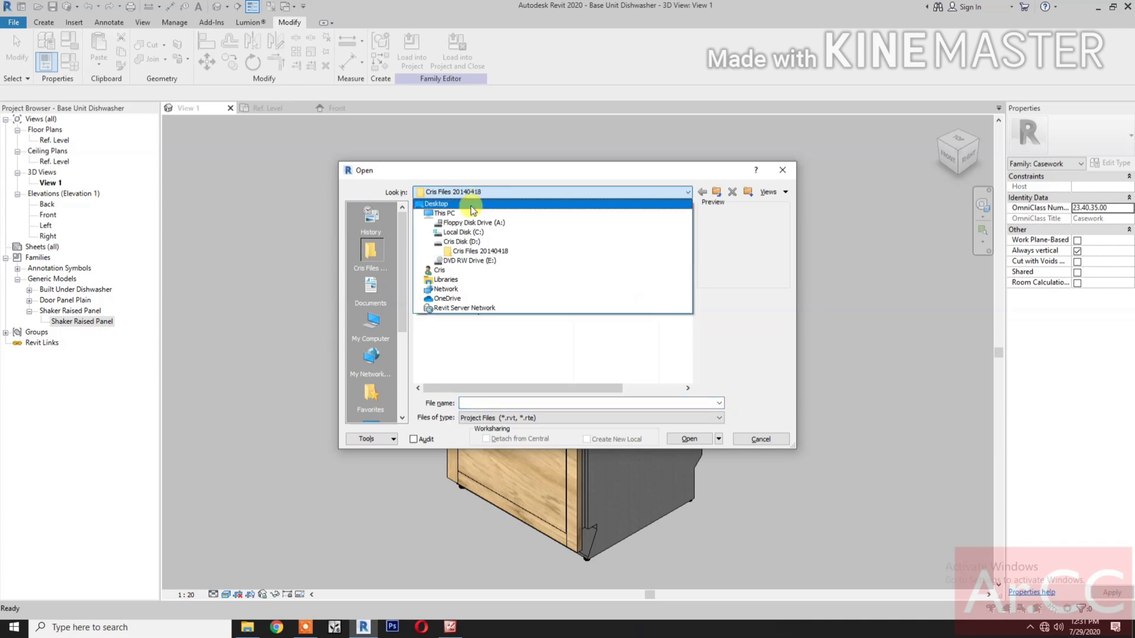
{"action": "left_click", "coordinate": [469, 204]}
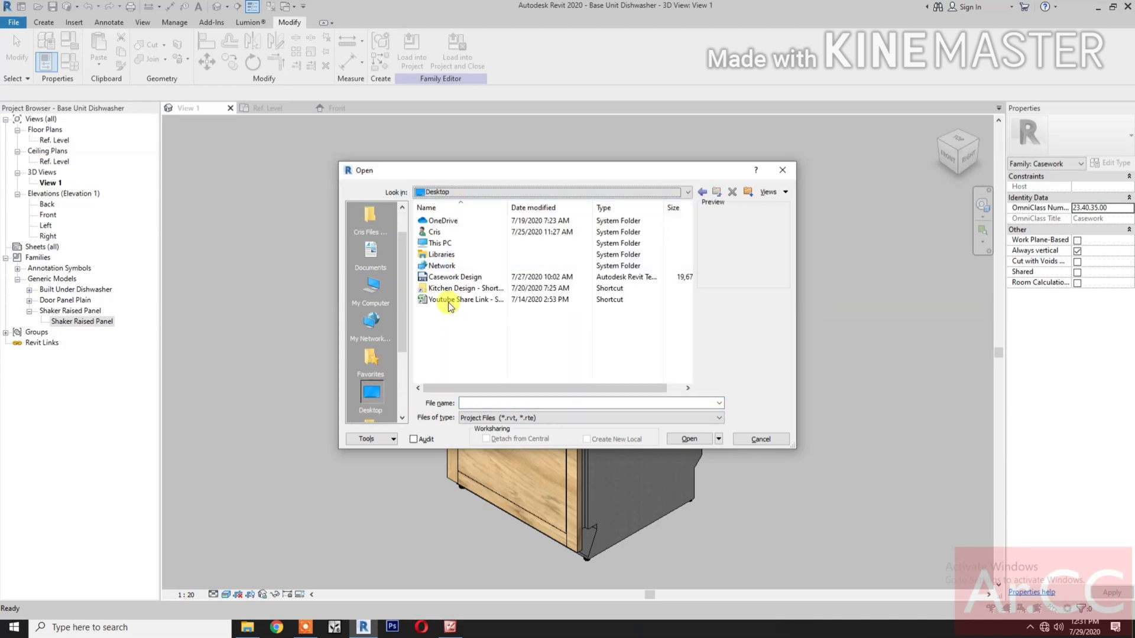
{"action": "left_click", "coordinate": [451, 278]}
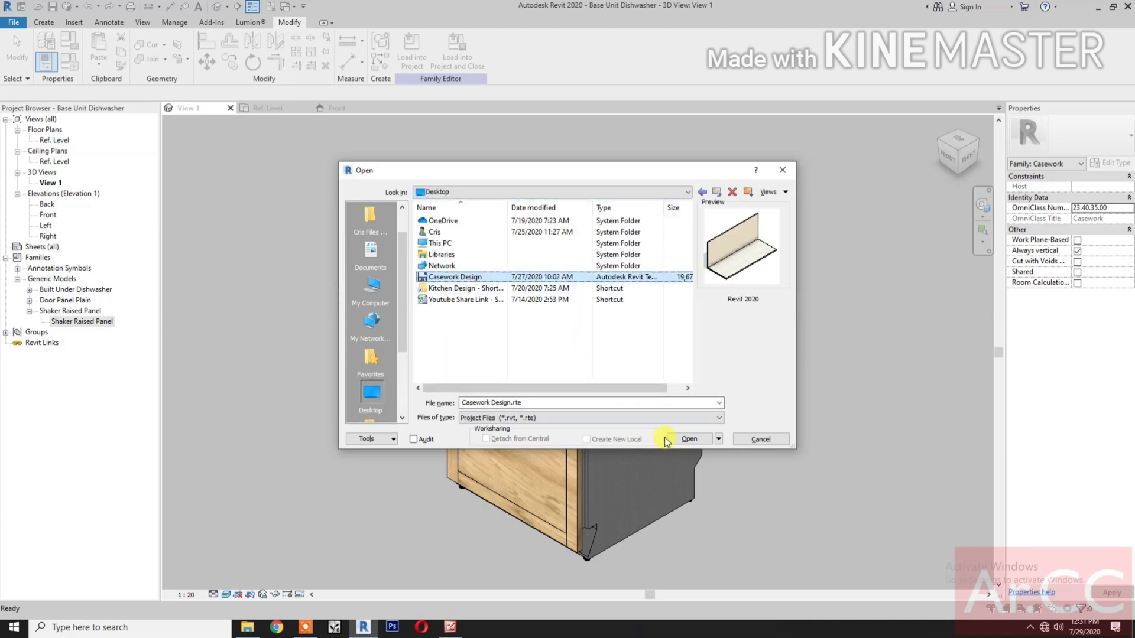
{"action": "left_click", "coordinate": [684, 439]}
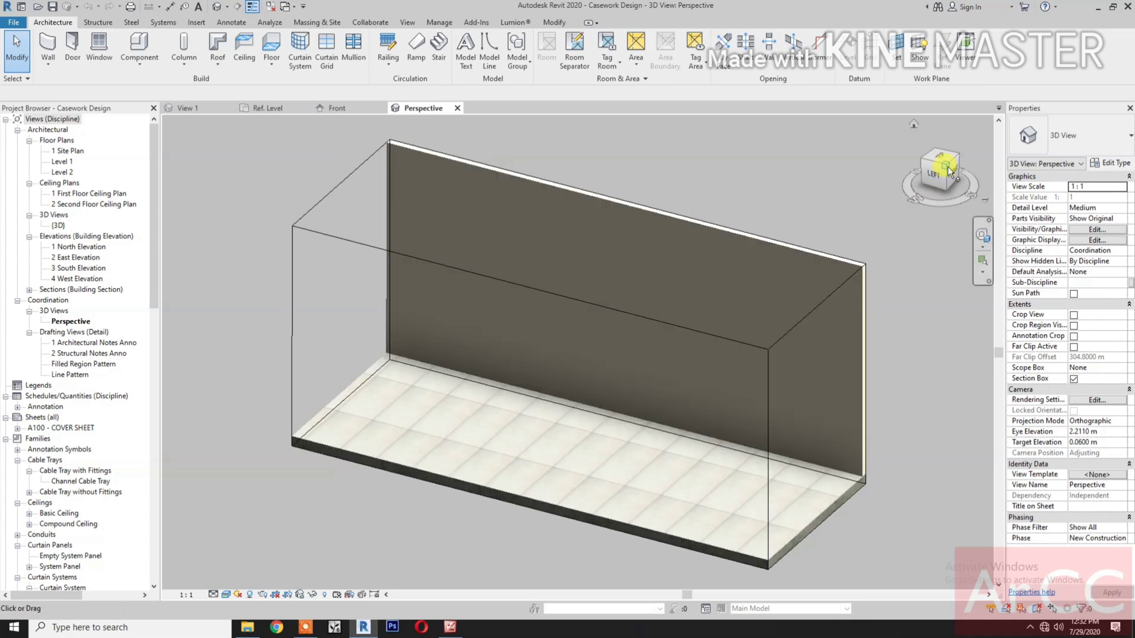
Load the Base Unit Dishwasher family into the Casework Design project and place one Door Panel Plain unit on the tile floor.
{"action": "left_click", "coordinate": [948, 167]}
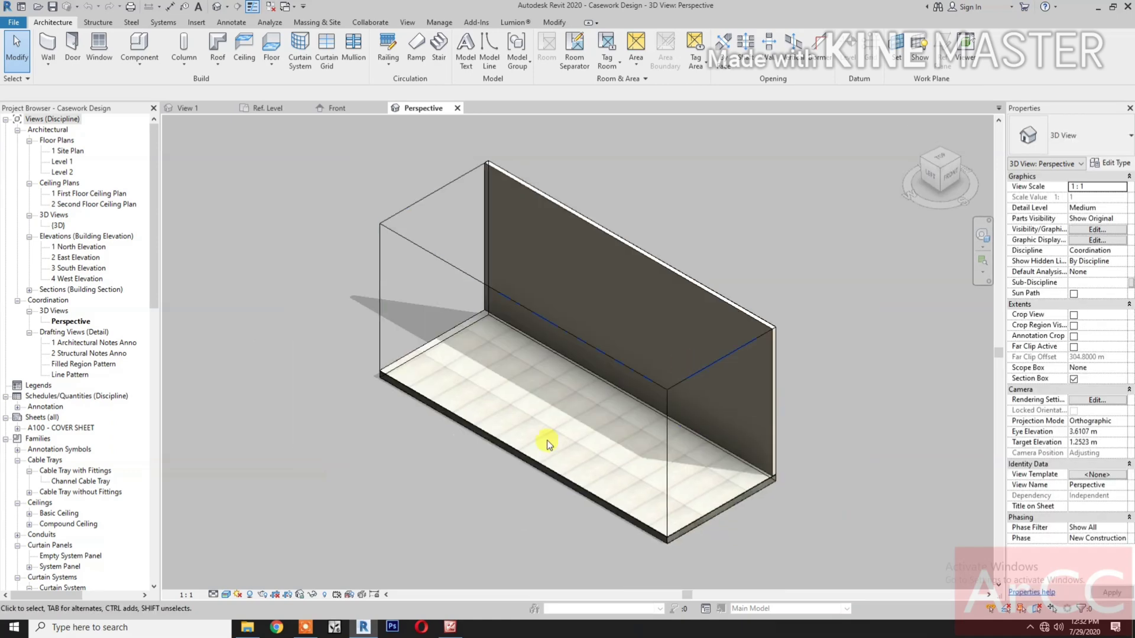
{"action": "left_click", "coordinate": [207, 109]}
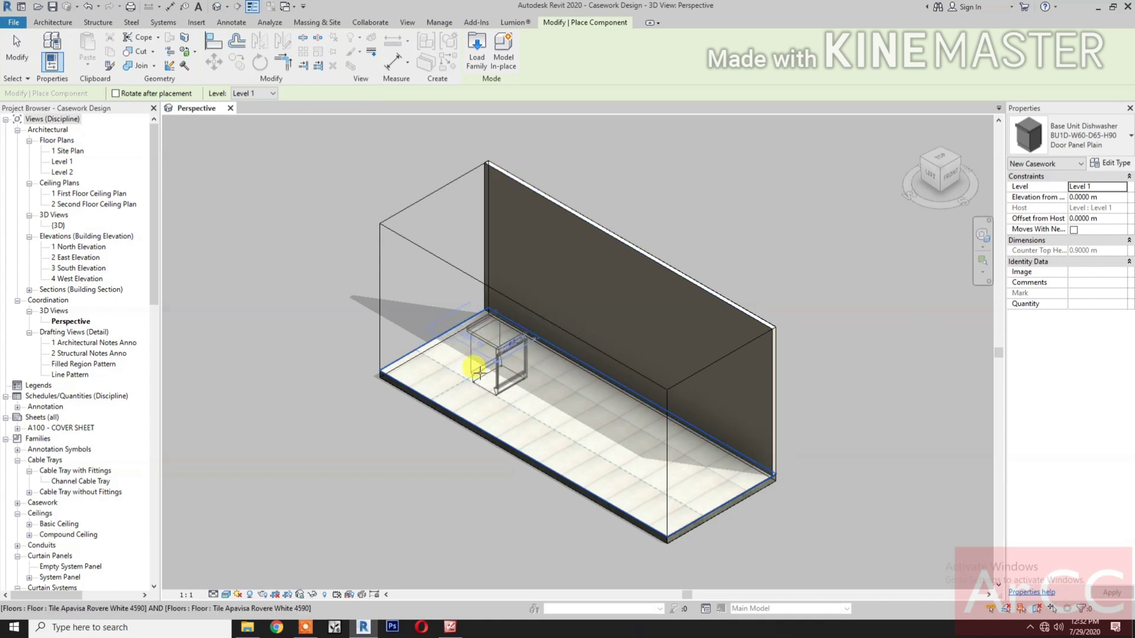
{"action": "left_click", "coordinate": [473, 364]}
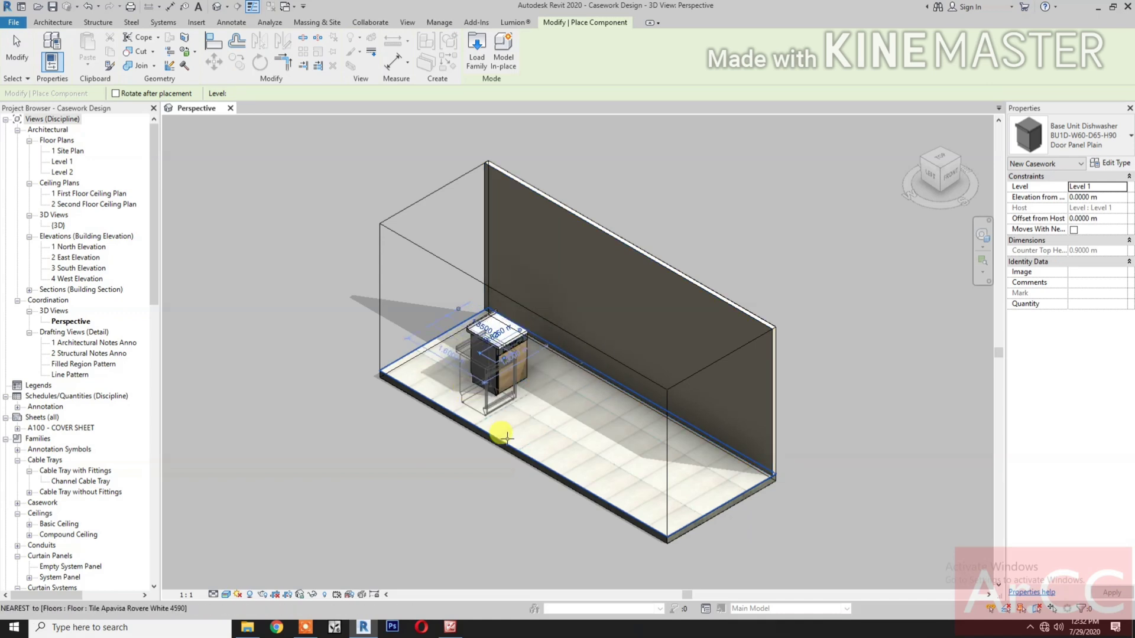
{"action": "scroll", "coordinate": [482, 378], "scroll_direction": "up", "scroll_amount": 2}
{"action": "key", "text": "Escape"}
{"action": "key", "text": "Escape"}
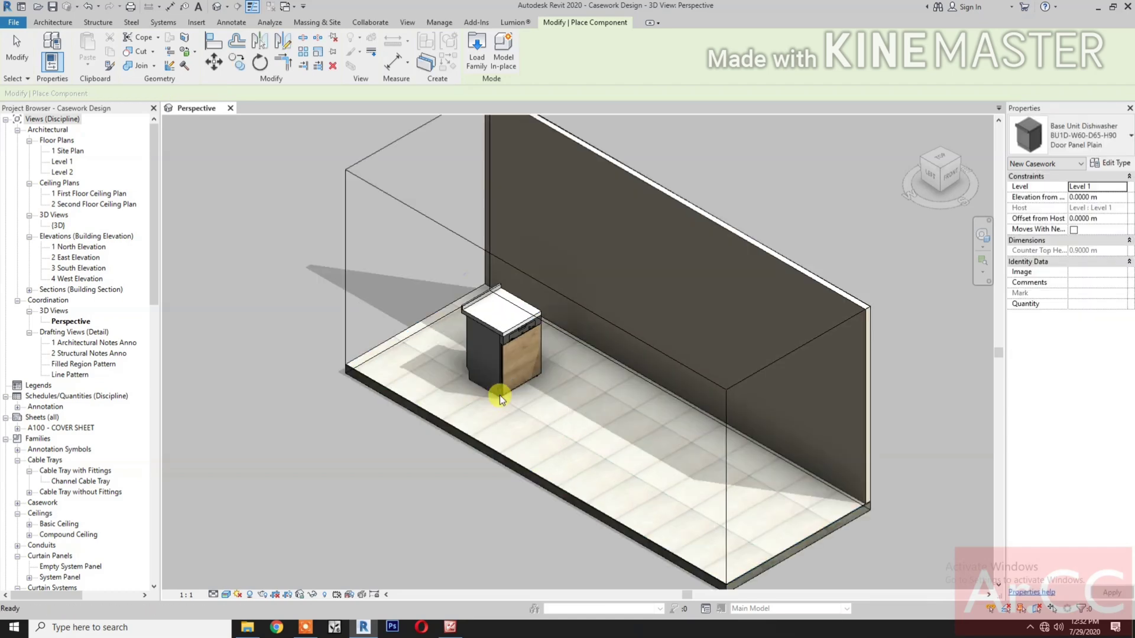
Rotate the placed dishwasher unit so its backsplash faces the long wall and its door faces the room.
{"action": "left_click", "coordinate": [500, 393]}
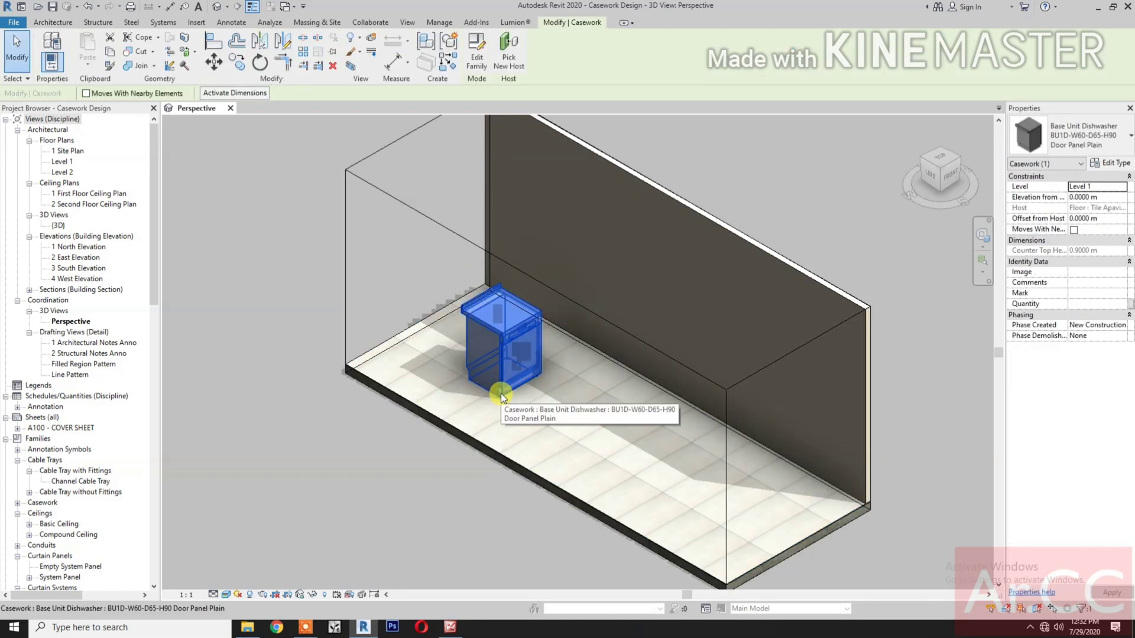
{"action": "key", "text": "space"}
{"action": "key", "text": "space"}
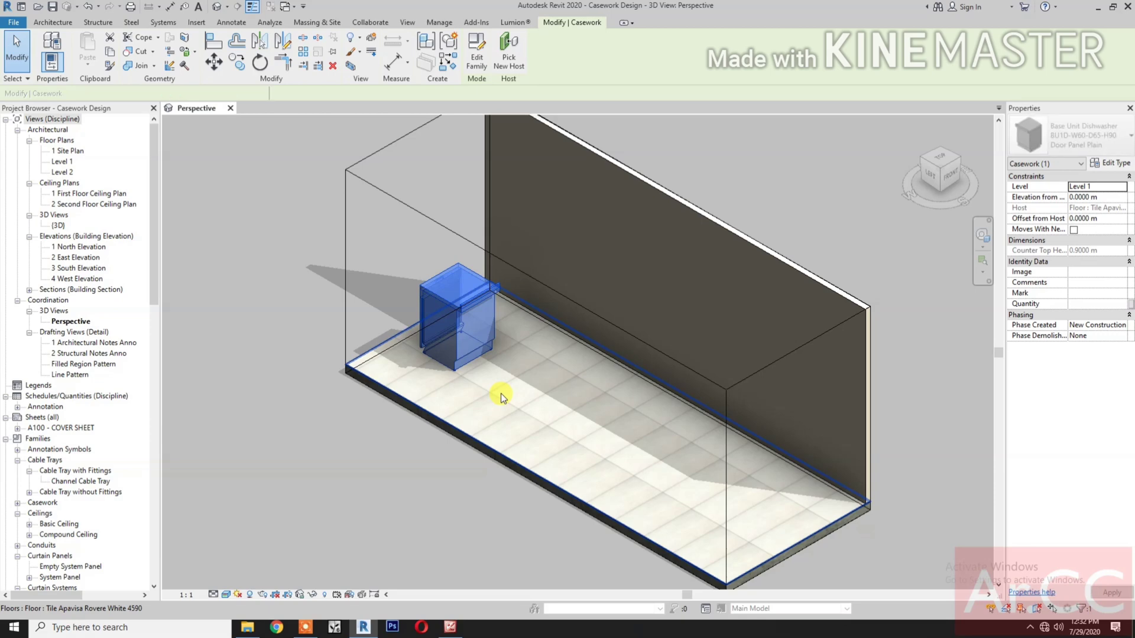
{"action": "left_click", "coordinate": [445, 476]}
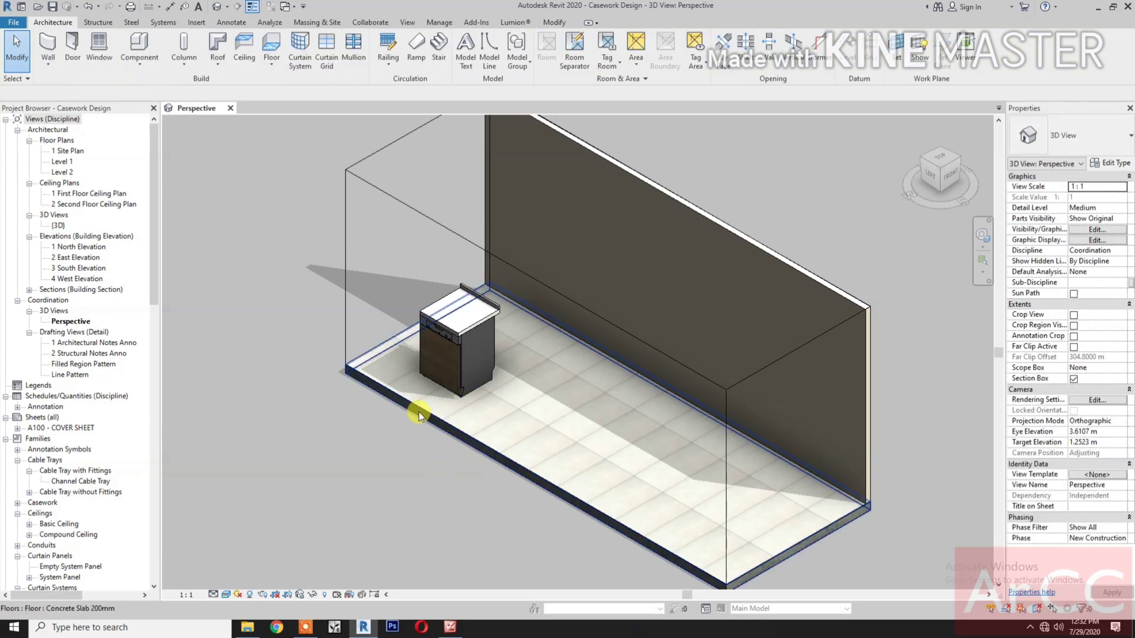
{"action": "scroll", "coordinate": [418, 406], "scroll_direction": "up", "scroll_amount": 3}
{"action": "scroll", "coordinate": [526, 385], "scroll_direction": "down", "scroll_amount": 1}
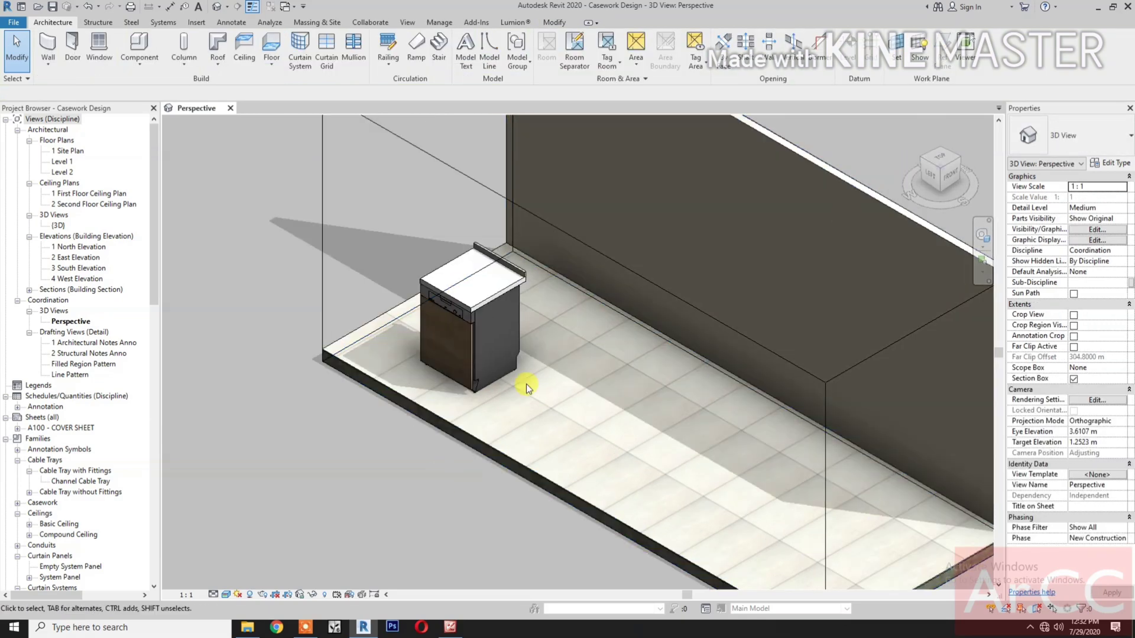
Mirror a copy of the dishwasher unit about its side face so the two units stand side by side.
{"action": "left_click", "coordinate": [477, 375]}
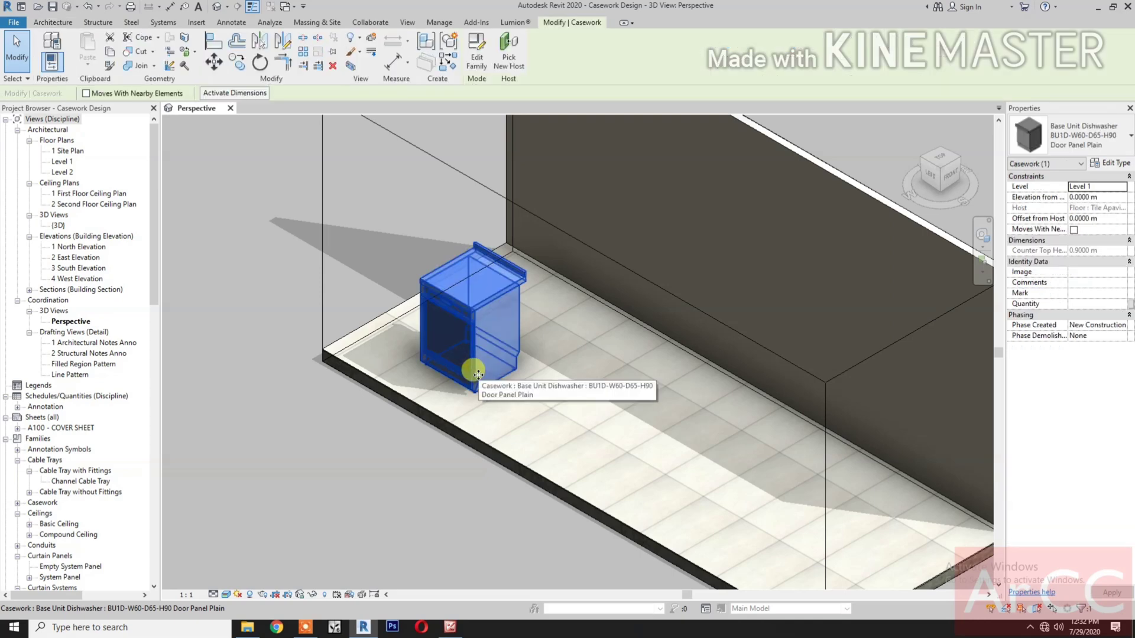
{"action": "key", "text": "m"}
{"action": "key", "text": "m"}
{"action": "scroll", "coordinate": [501, 307], "scroll_direction": "up", "scroll_amount": 1}
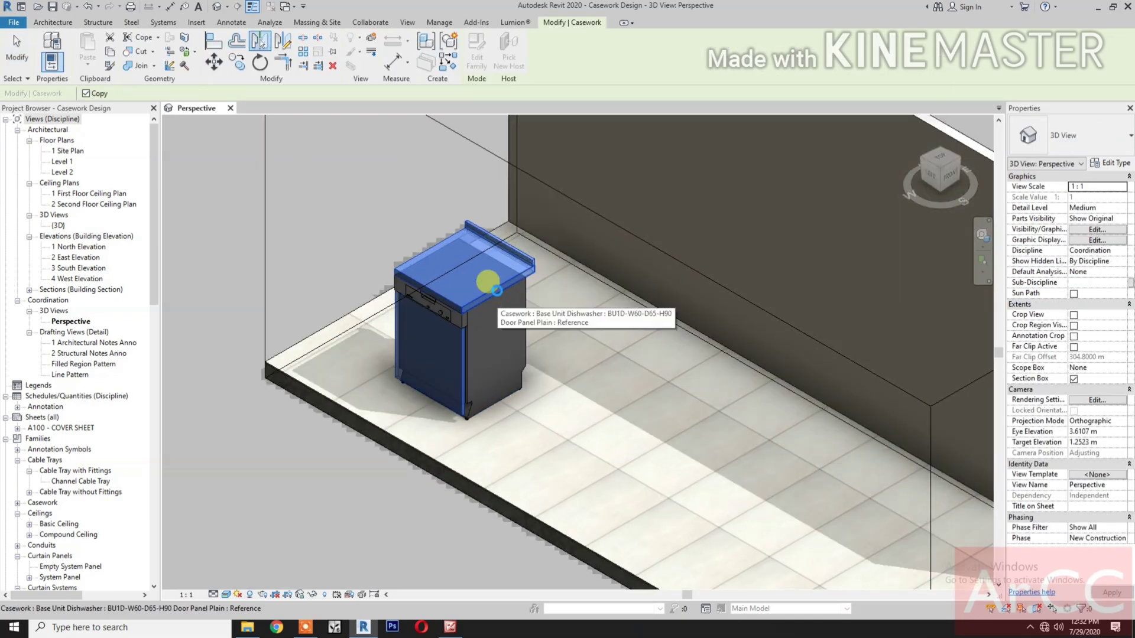
{"action": "left_click", "coordinate": [405, 390]}
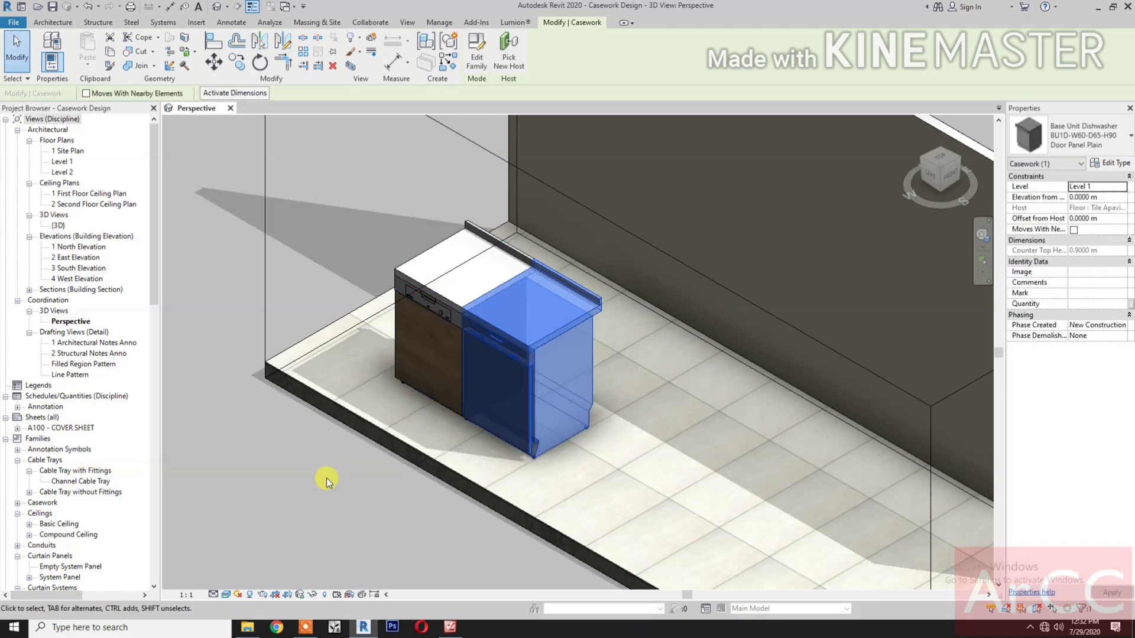
{"action": "key", "text": "Escape"}
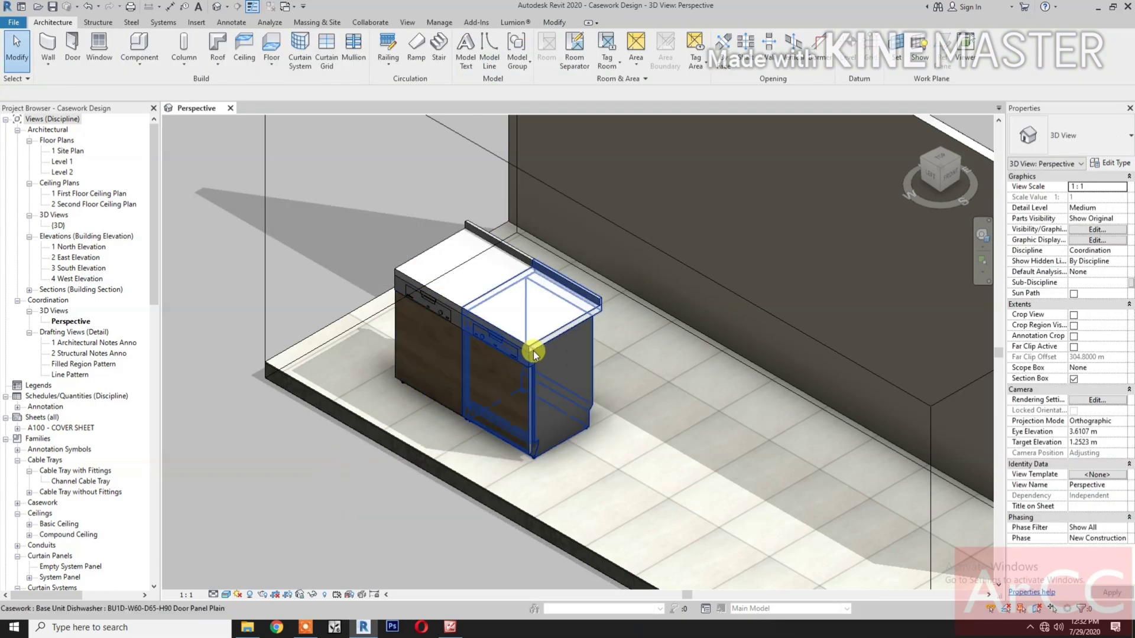
Change the mirrored unit's type to BU1D-W60-D65-H90 Shaker Raised Panel and inspect both units up close.
{"action": "left_click", "coordinate": [548, 358]}
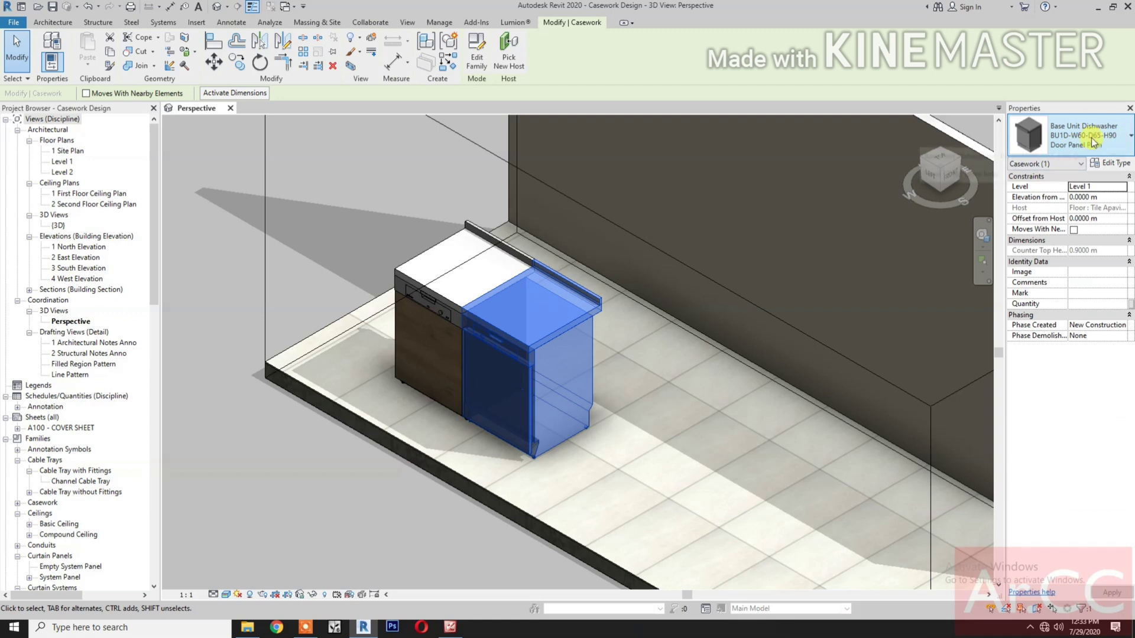
{"action": "left_click", "coordinate": [1092, 142]}
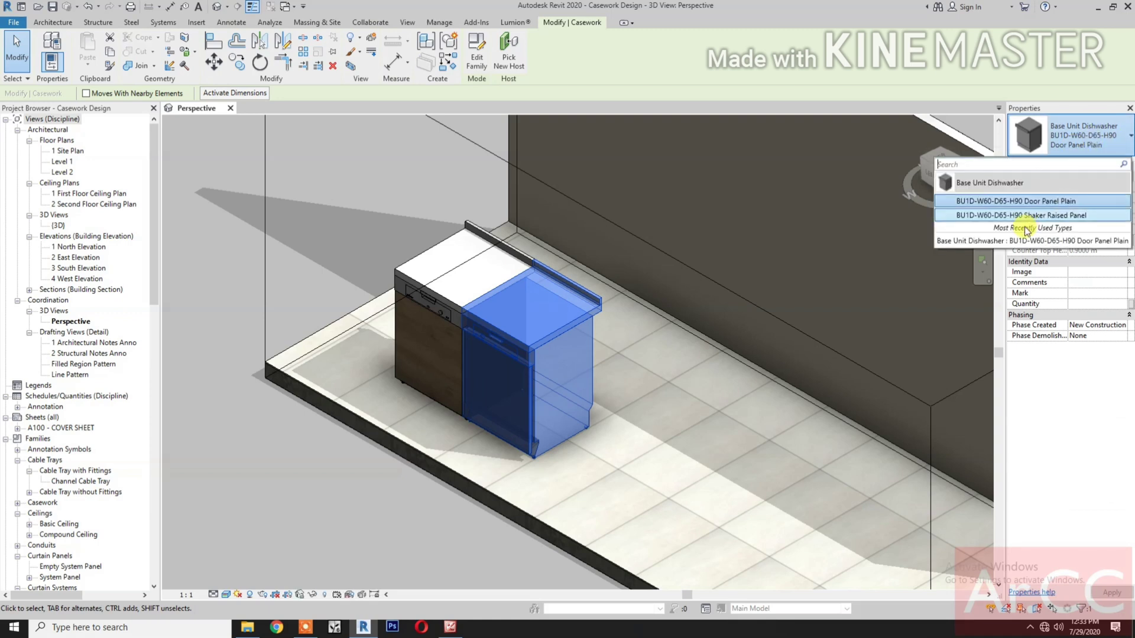
{"action": "left_click", "coordinate": [1032, 215]}
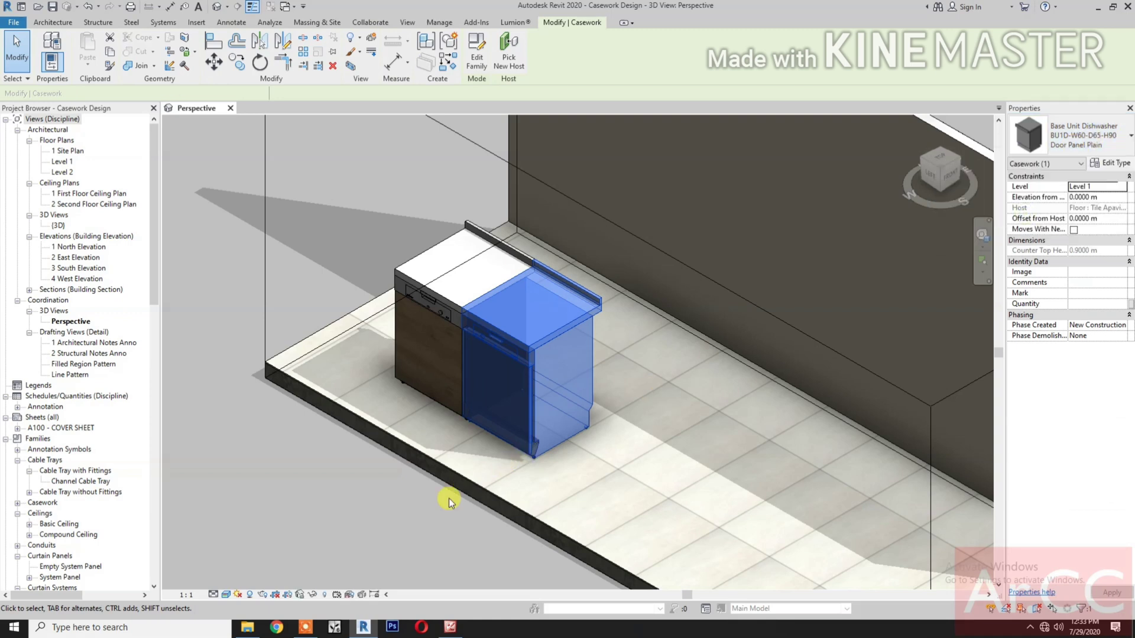
{"action": "left_click", "coordinate": [392, 515]}
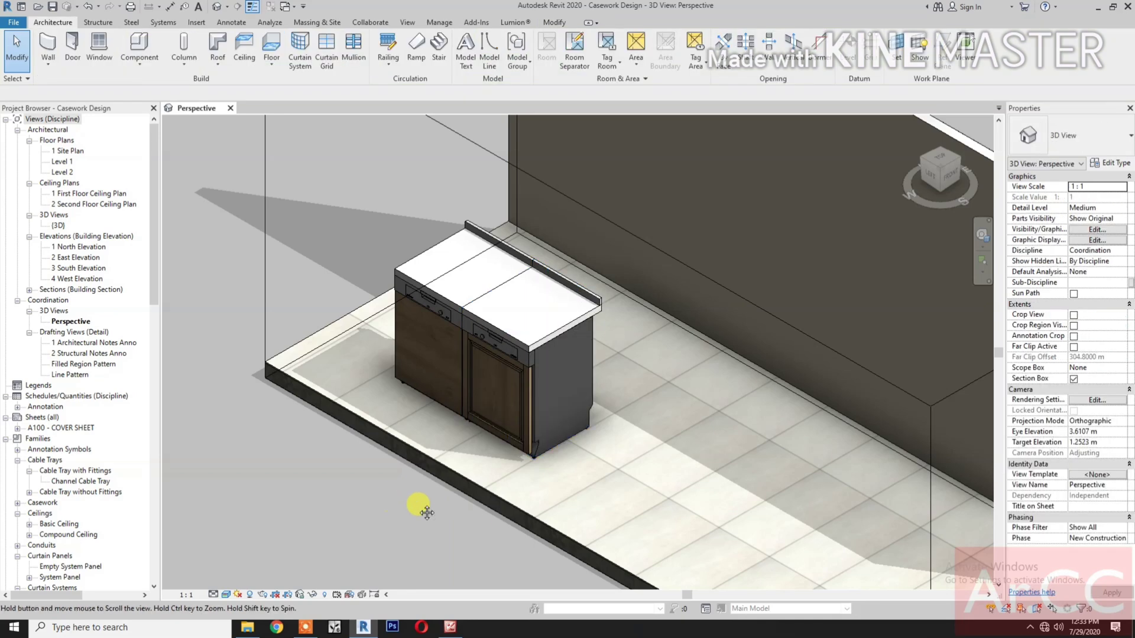
{"action": "middle_click_drag", "start_coordinate": [413, 504], "coordinate": [667, 537]}
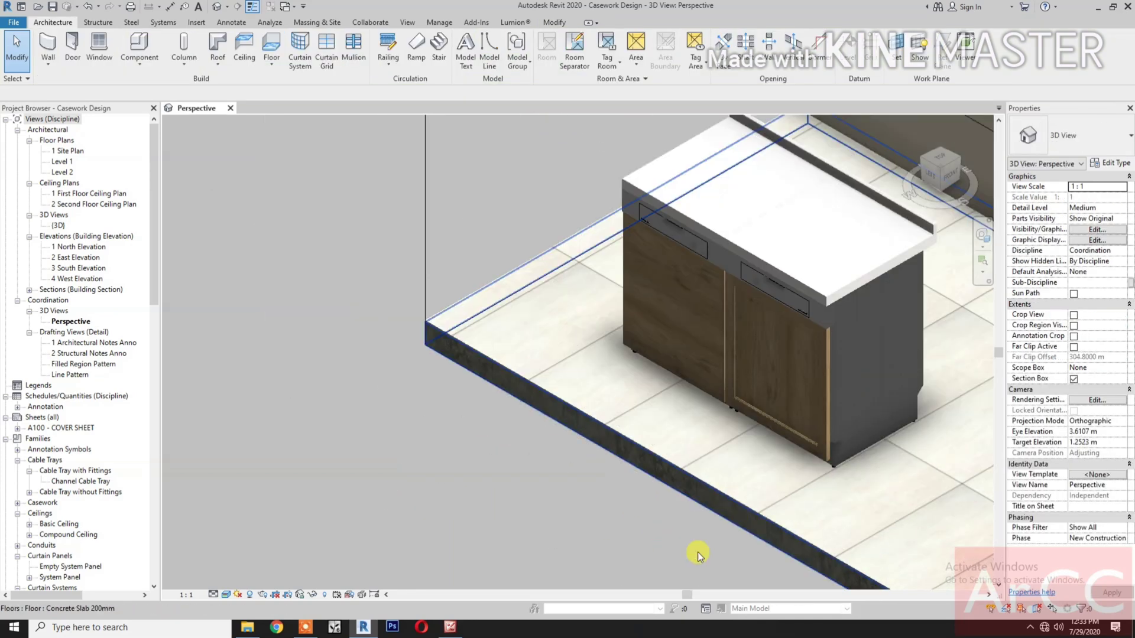
{"action": "middle_click_drag", "start_coordinate": [692, 552], "coordinate": [654, 555], "text": "shift"}
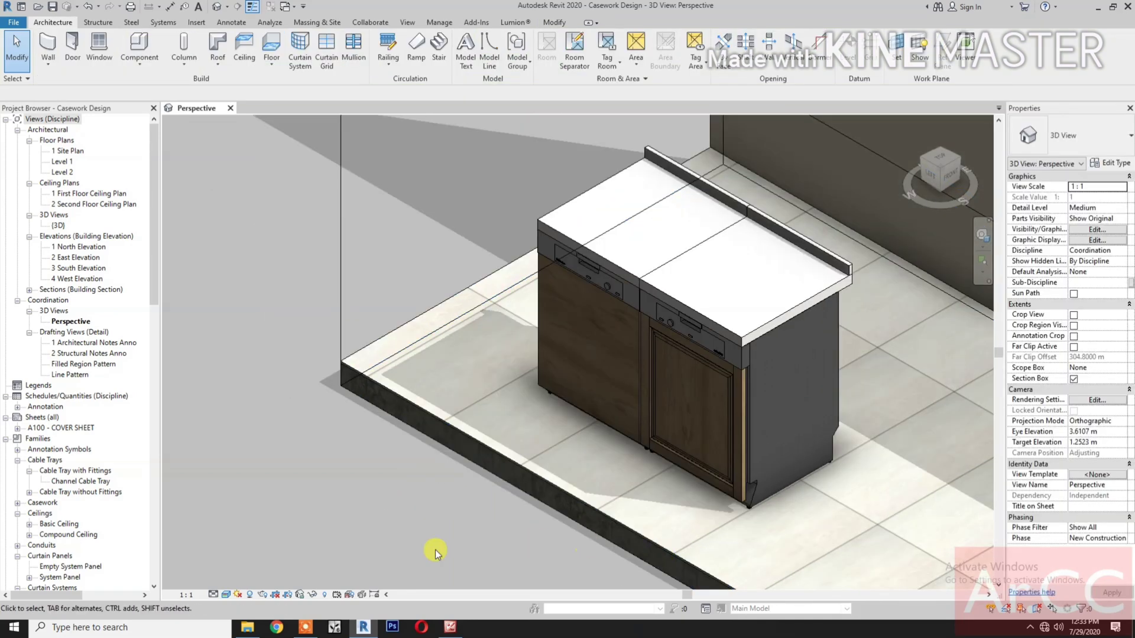